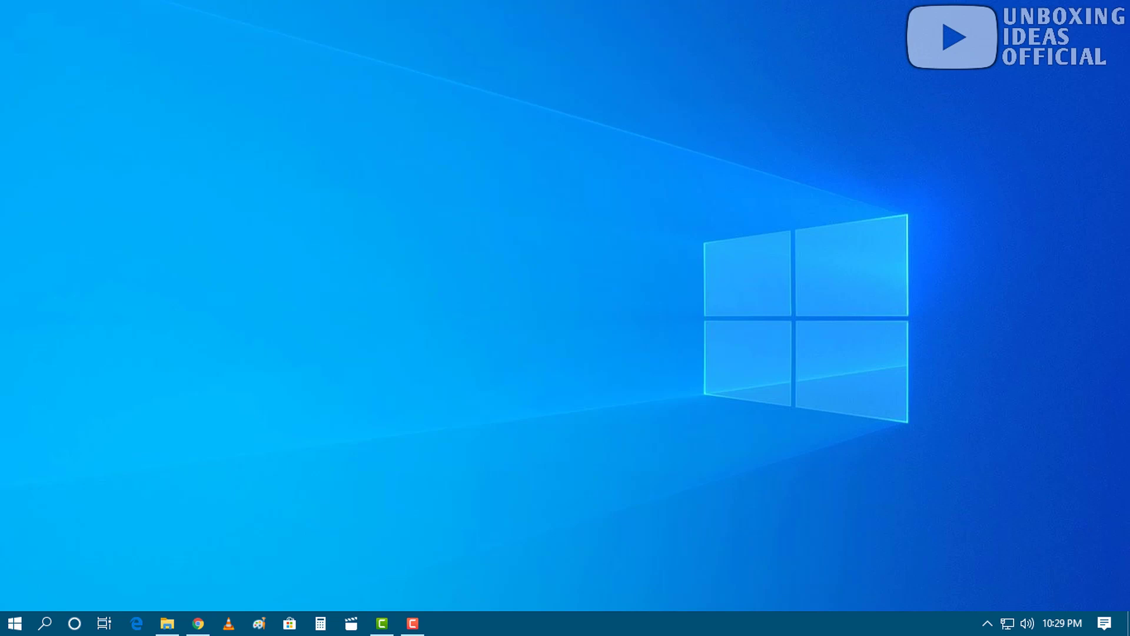
- Refresh the desktop and open the PUBGLite folder in C:\Program Files (x86) in File Explorer
{"action": "right_click", "coordinate": [519, 263]}
{"action": "left_click", "coordinate": [551, 312]}
{"action": "left_click", "coordinate": [167, 624]}
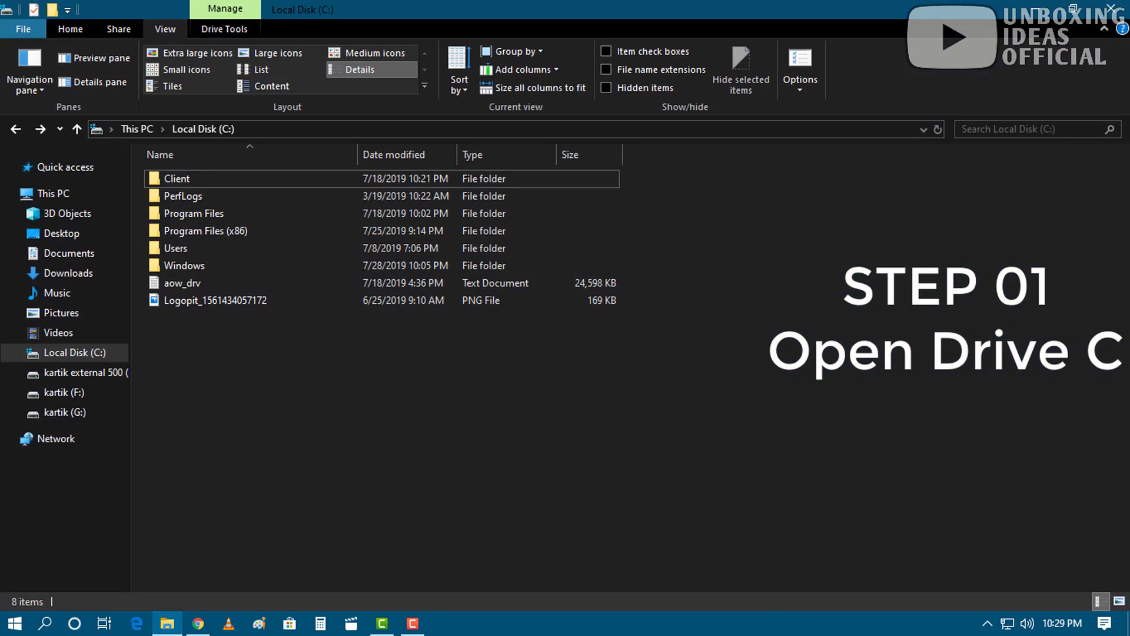
{"action": "double_click", "coordinate": [205, 230]}
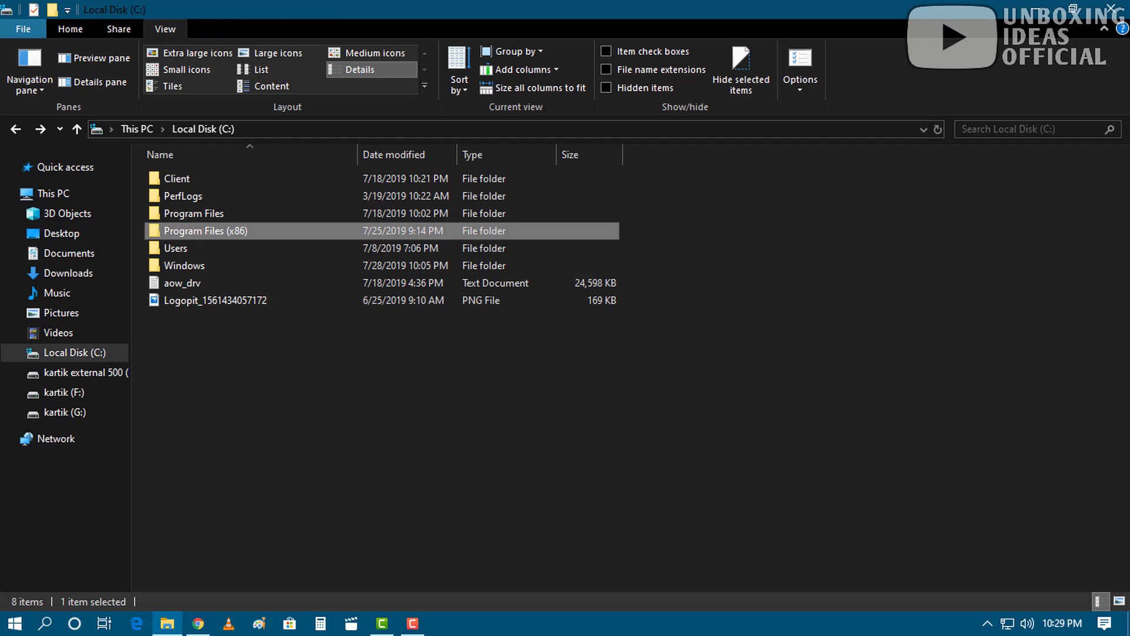
{"action": "scroll", "coordinate": [236, 353], "scroll_direction": "down", "scroll_amount": 3}
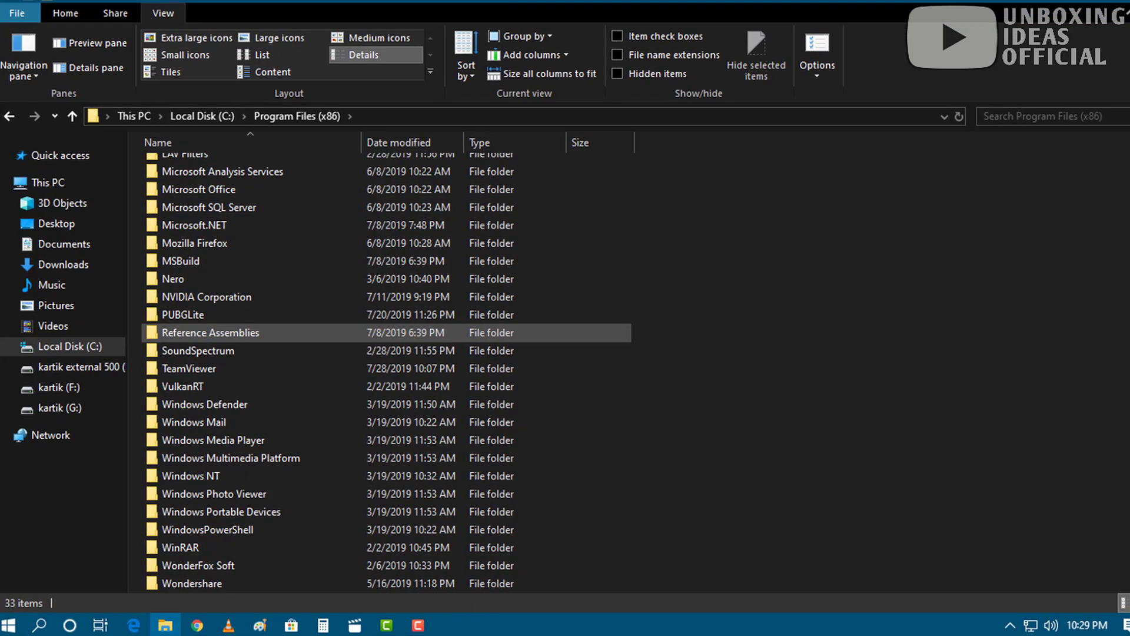
{"action": "left_click", "coordinate": [183, 314]}
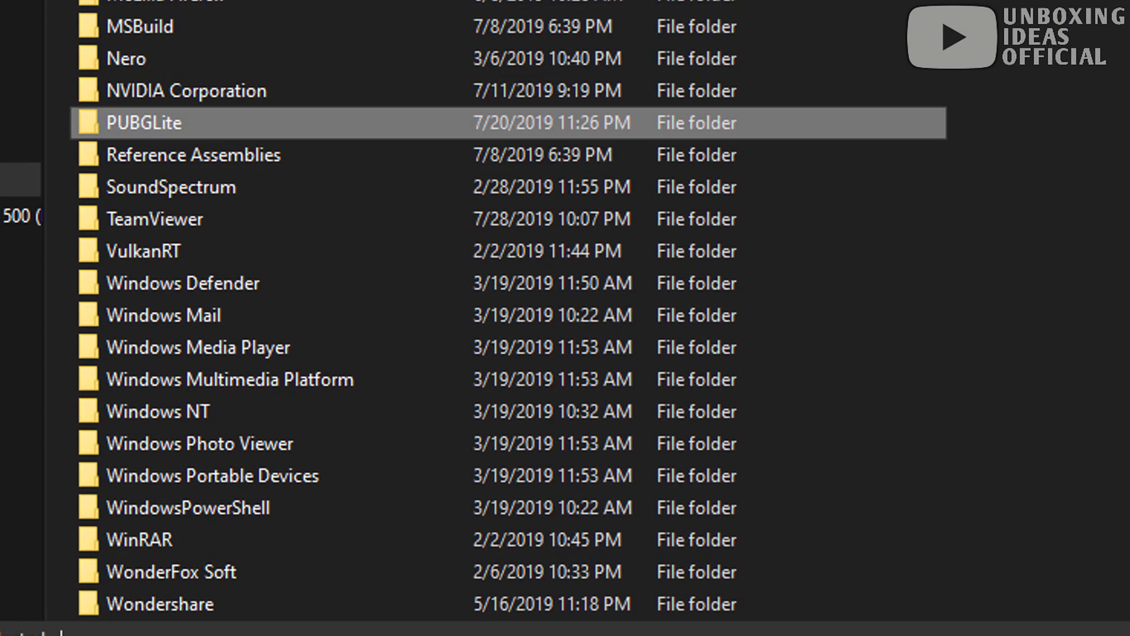
{"action": "double_click", "coordinate": [144, 123]}
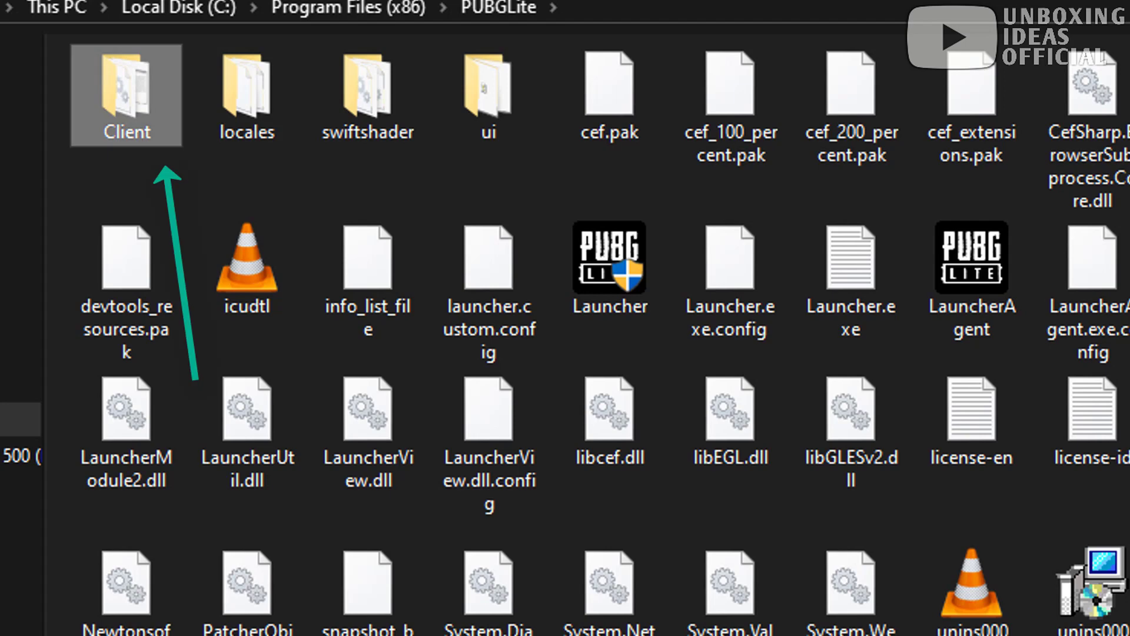
- Try to copy the Client folder from PUBGLite to the root of Local Disk (C:)
{"action": "right_click", "coordinate": [113, 95]}
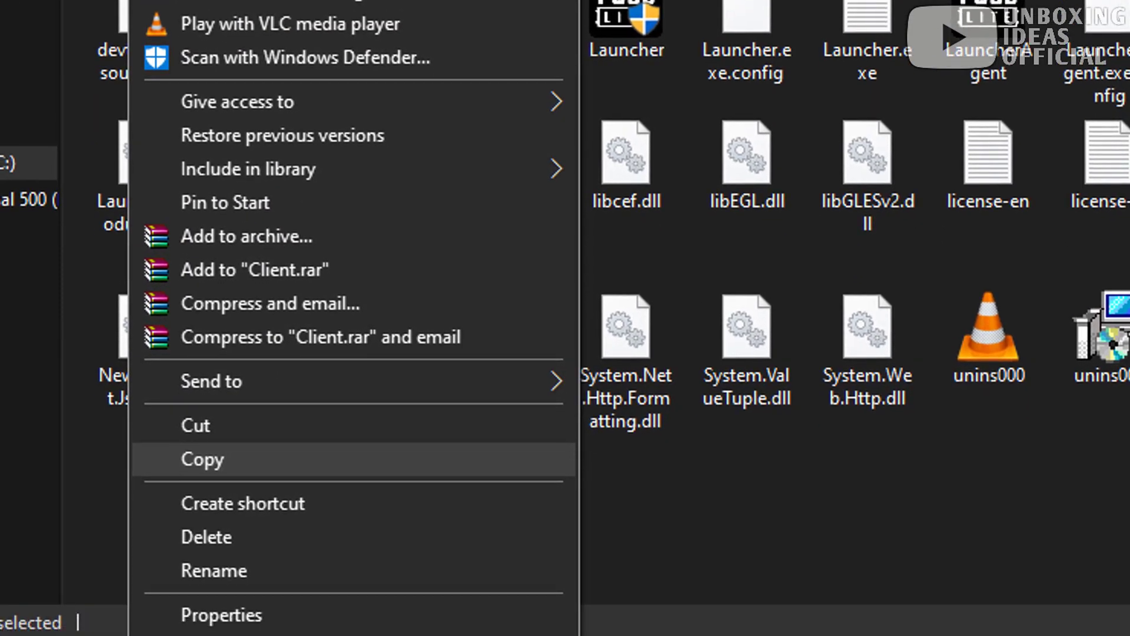
{"action": "left_click", "coordinate": [203, 460]}
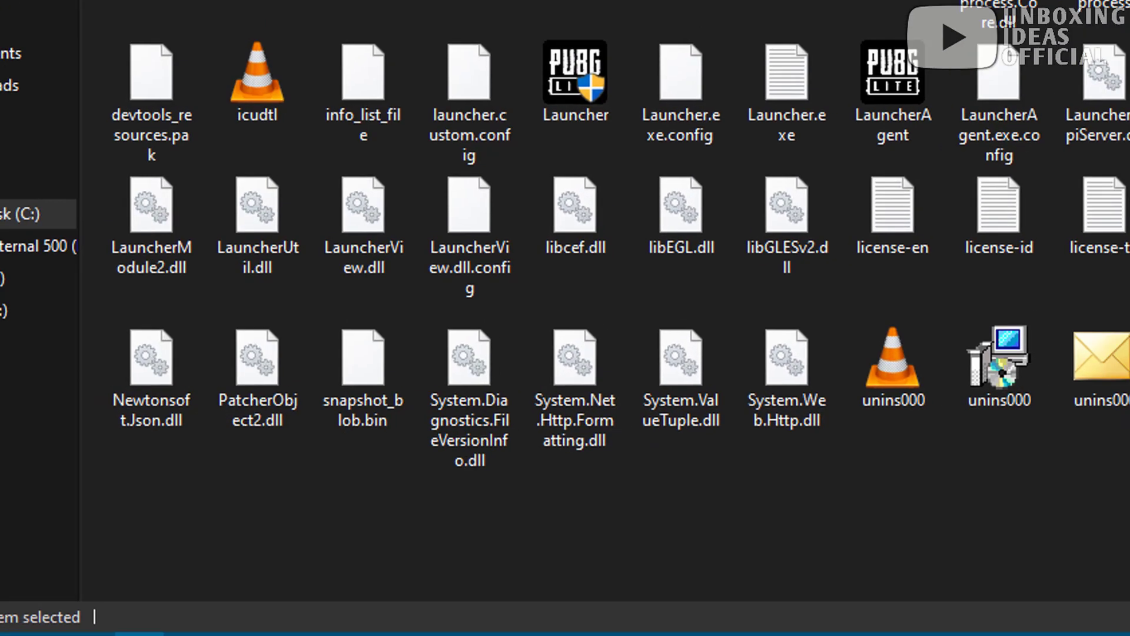
{"action": "left_click", "coordinate": [377, 512]}
{"action": "left_click", "coordinate": [15, 129]}
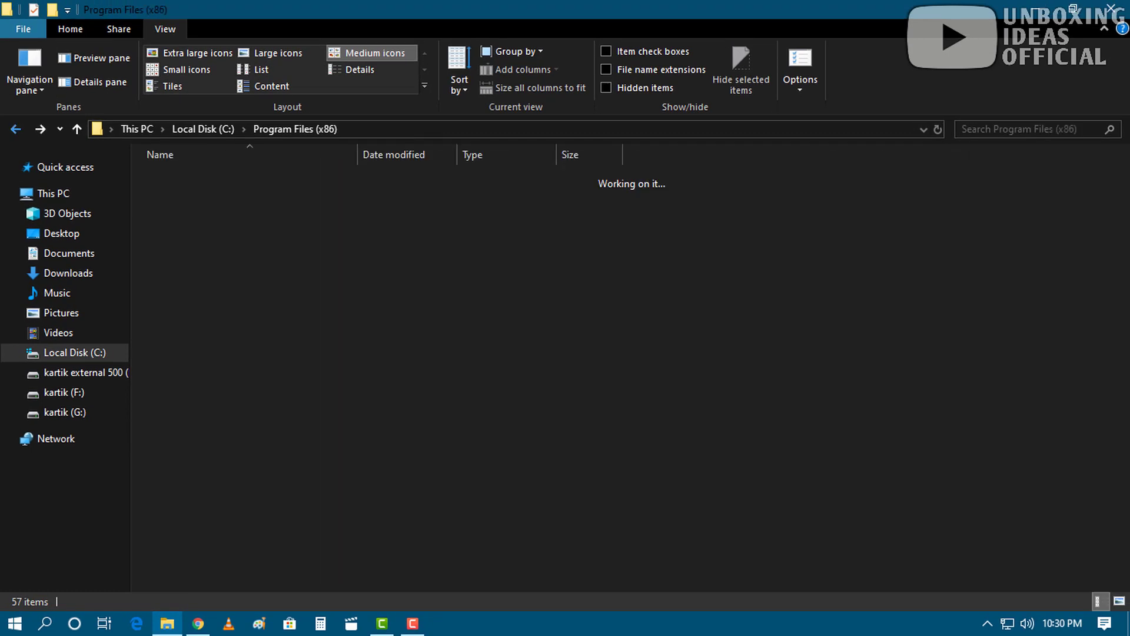
{"action": "left_click", "coordinate": [15, 129]}
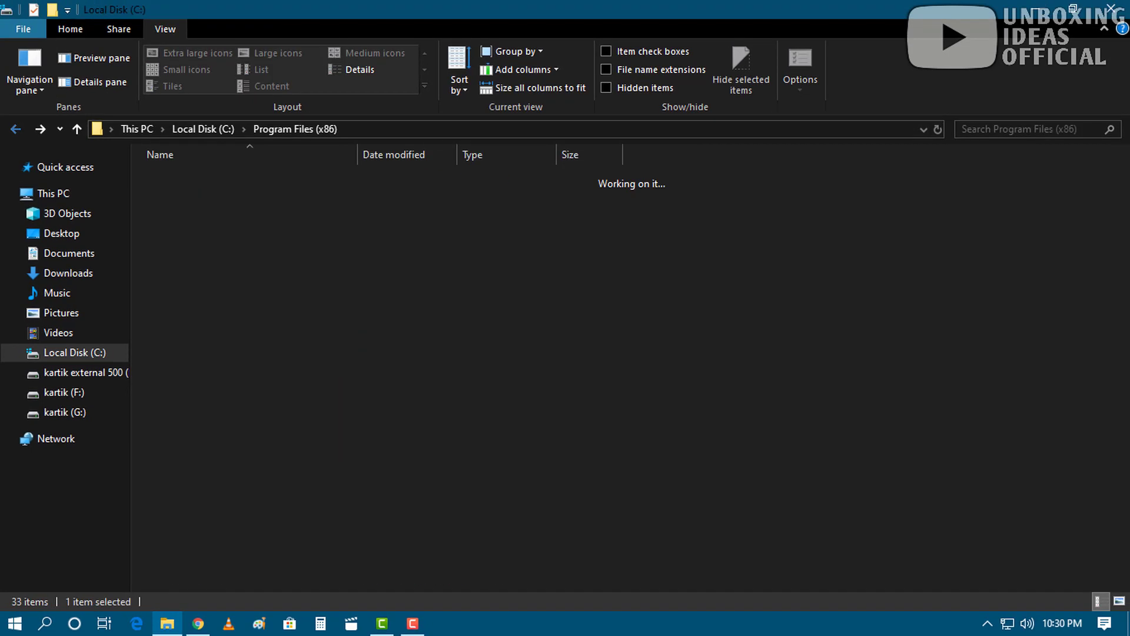
{"action": "left_click", "coordinate": [388, 365]}
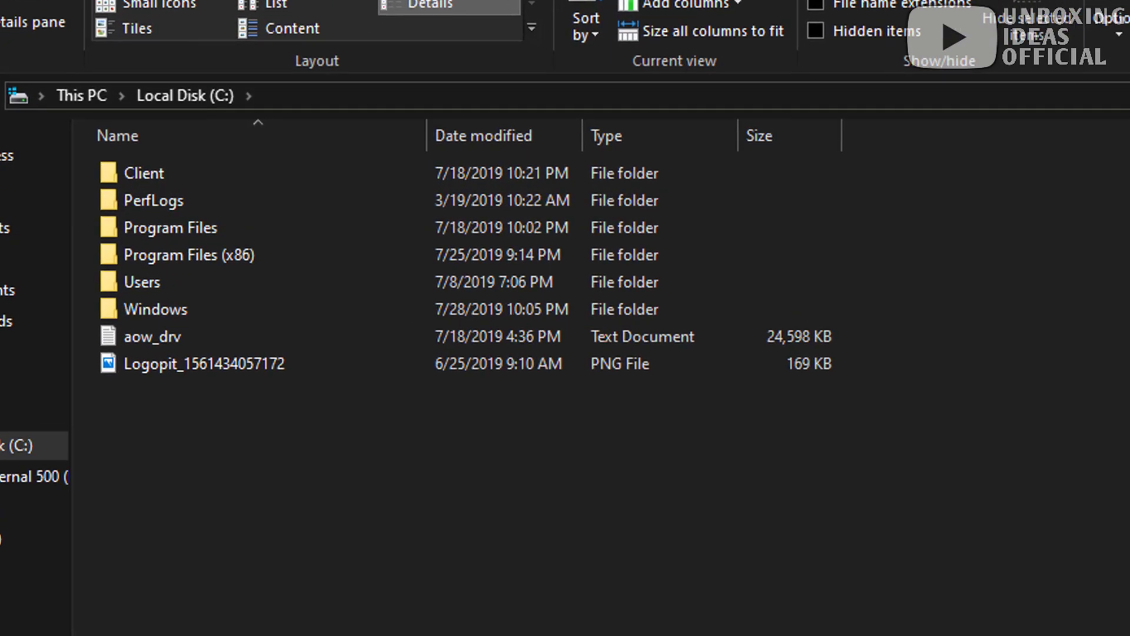
{"action": "left_click", "coordinate": [2, 123]}
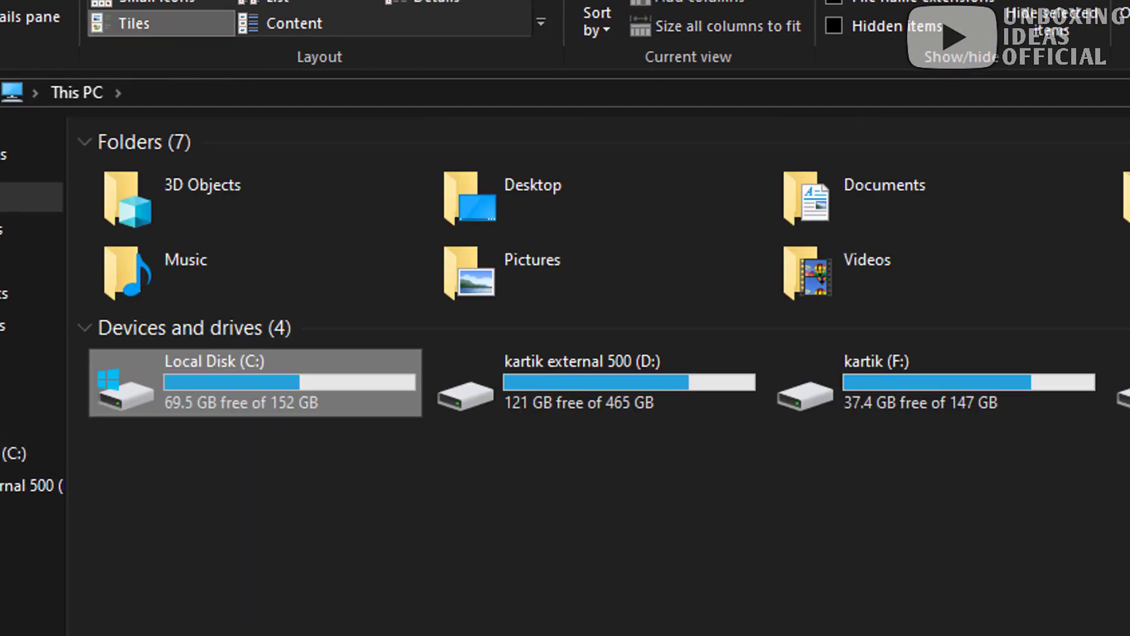
{"action": "key", "text": "Return"}
{"action": "right_click", "coordinate": [176, 469]}
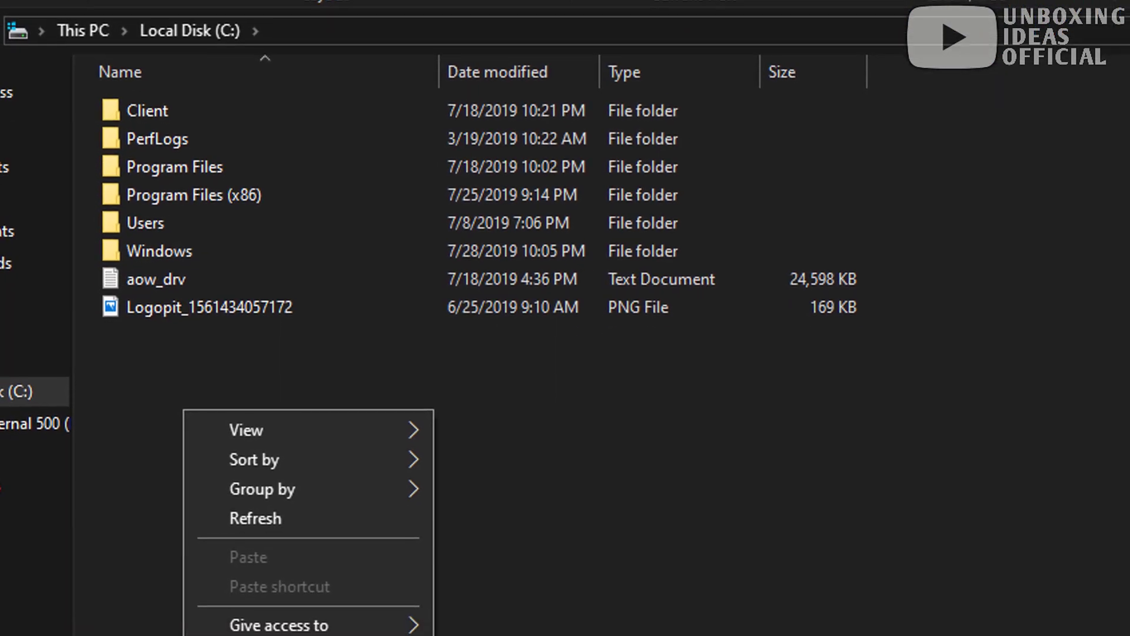
{"action": "key", "text": "Escape"}
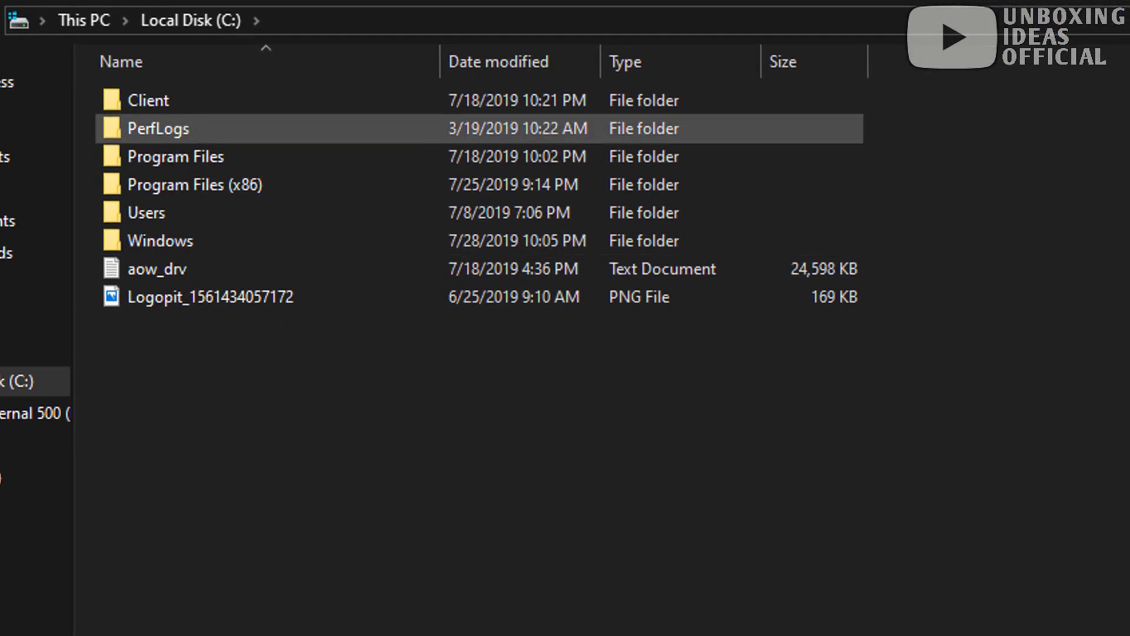
- Look at the contents of the Client folder on Local Disk (C:) and return to the drive's root
{"action": "double_click", "coordinate": [148, 100]}
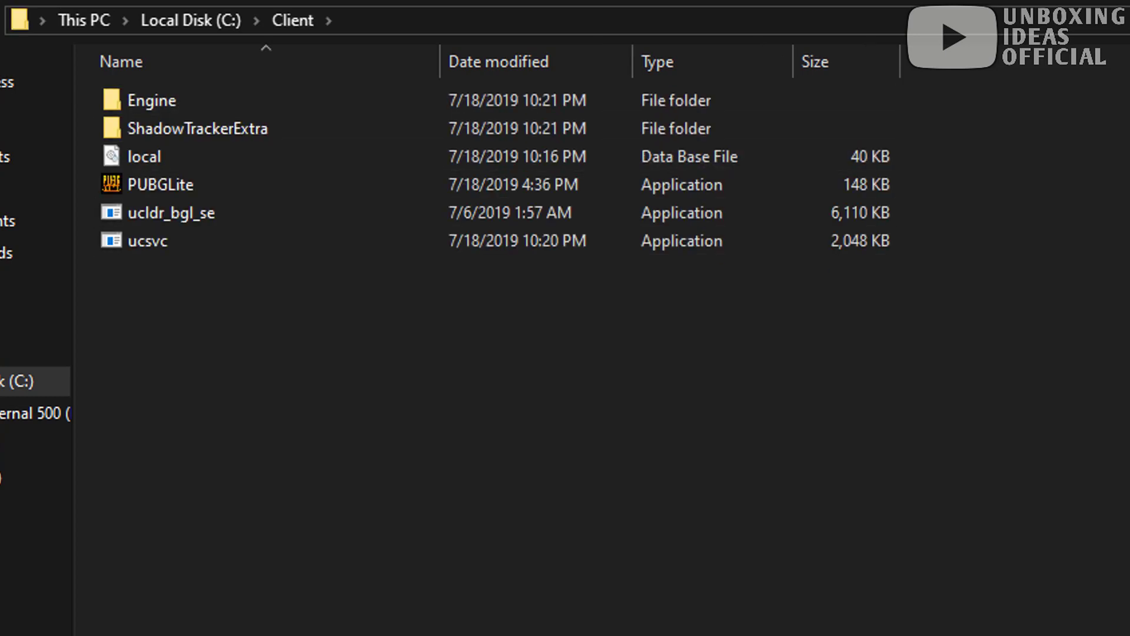
{"action": "key", "text": "alt+Left"}
{"action": "key", "text": "alt+Up"}
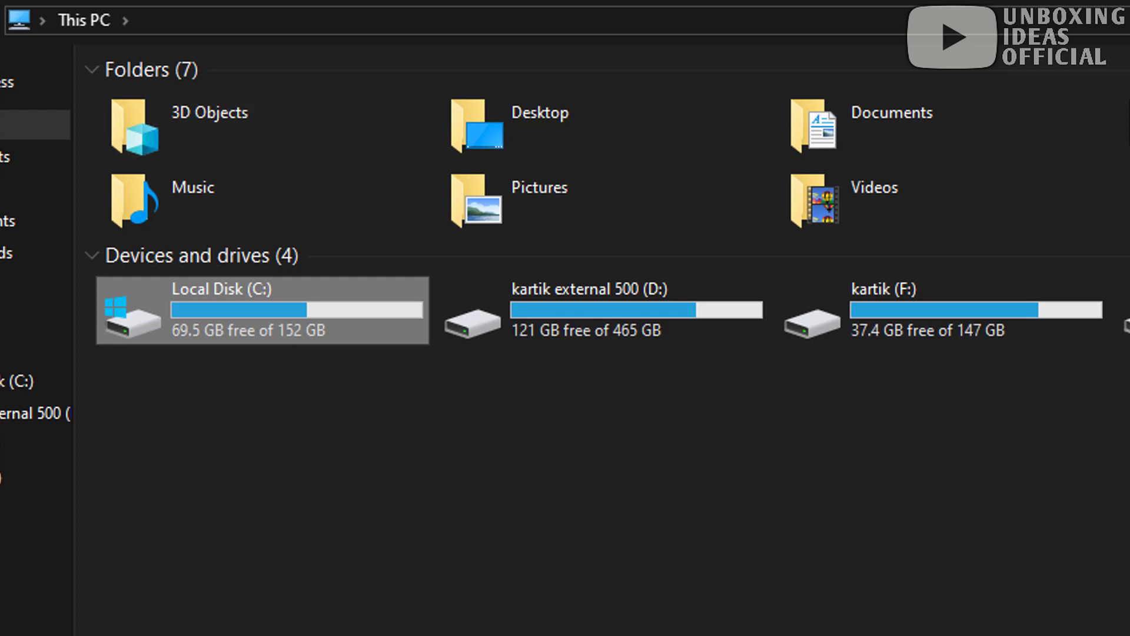
{"action": "key", "text": "Return"}
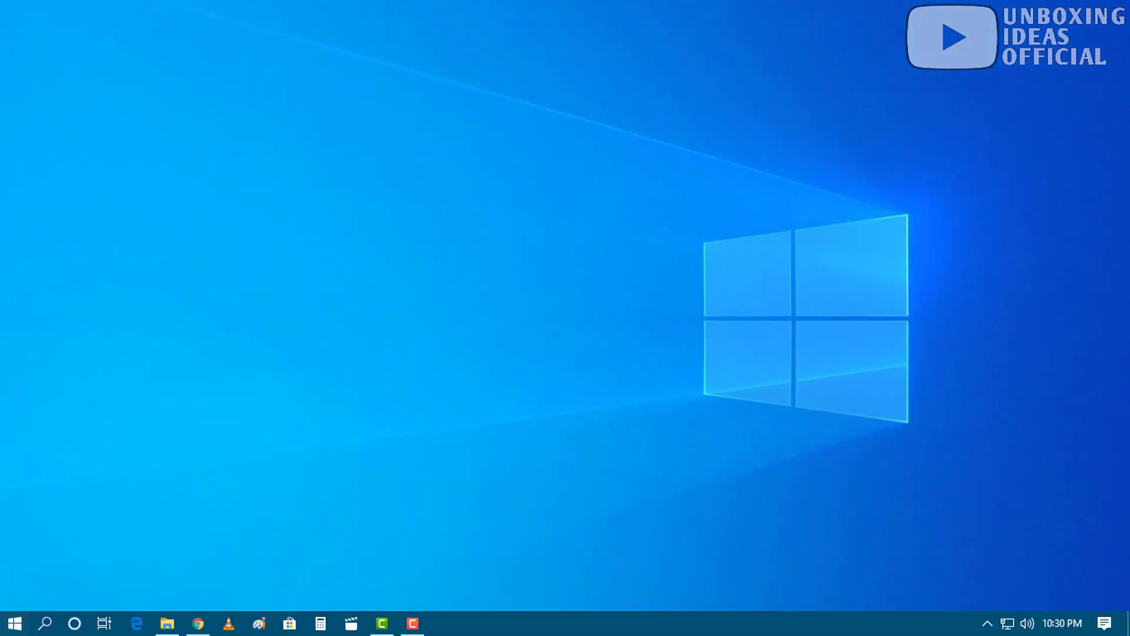
- Search Windows for "control" and open Control Panel
{"action": "key", "text": "super"}
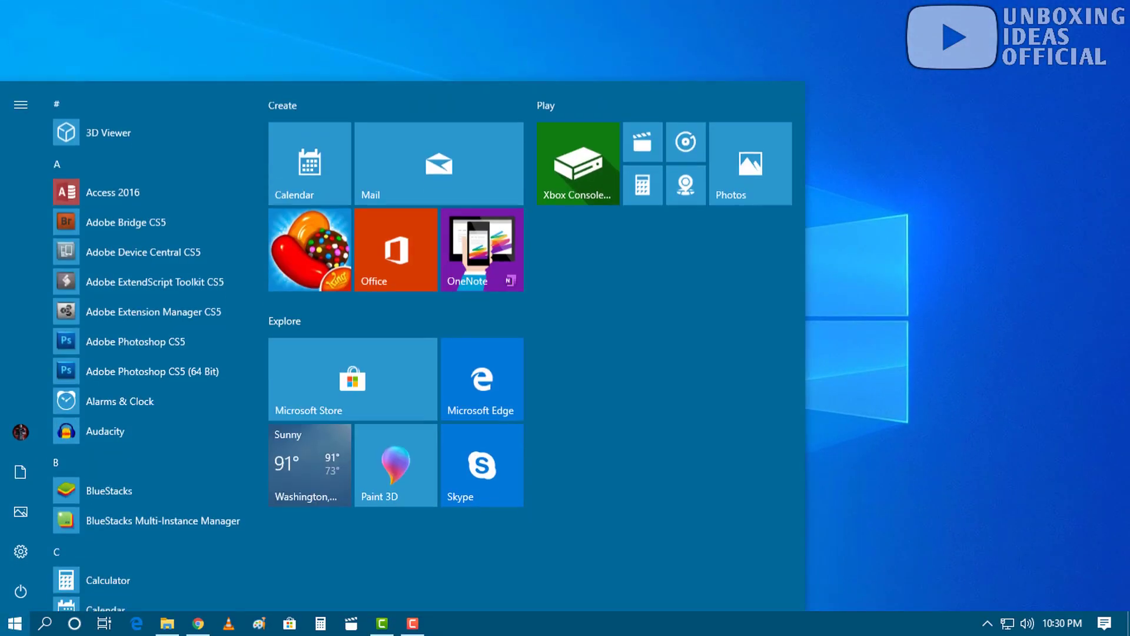
{"action": "type", "text": "c"}
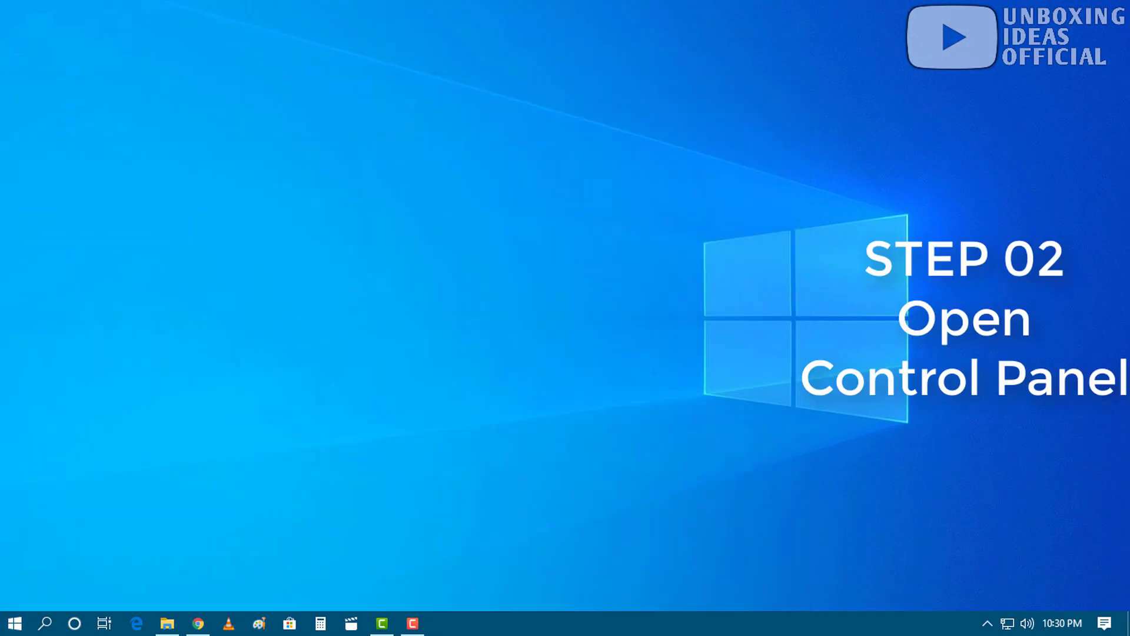
{"action": "key", "text": "super"}
{"action": "type", "text": "control"}
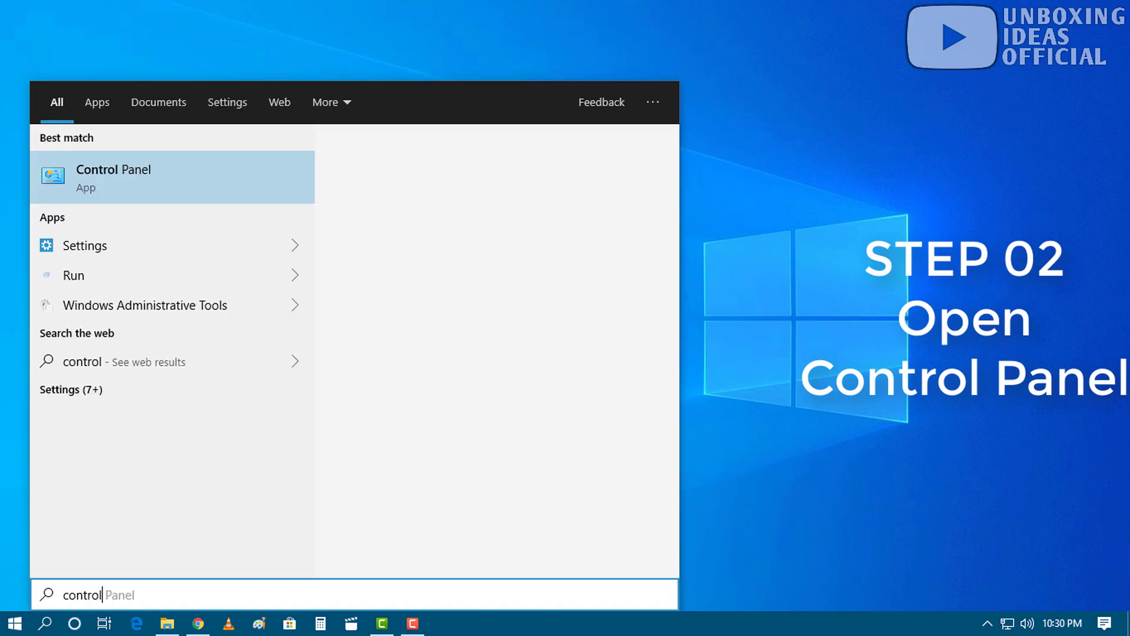
{"action": "key", "text": "Return"}
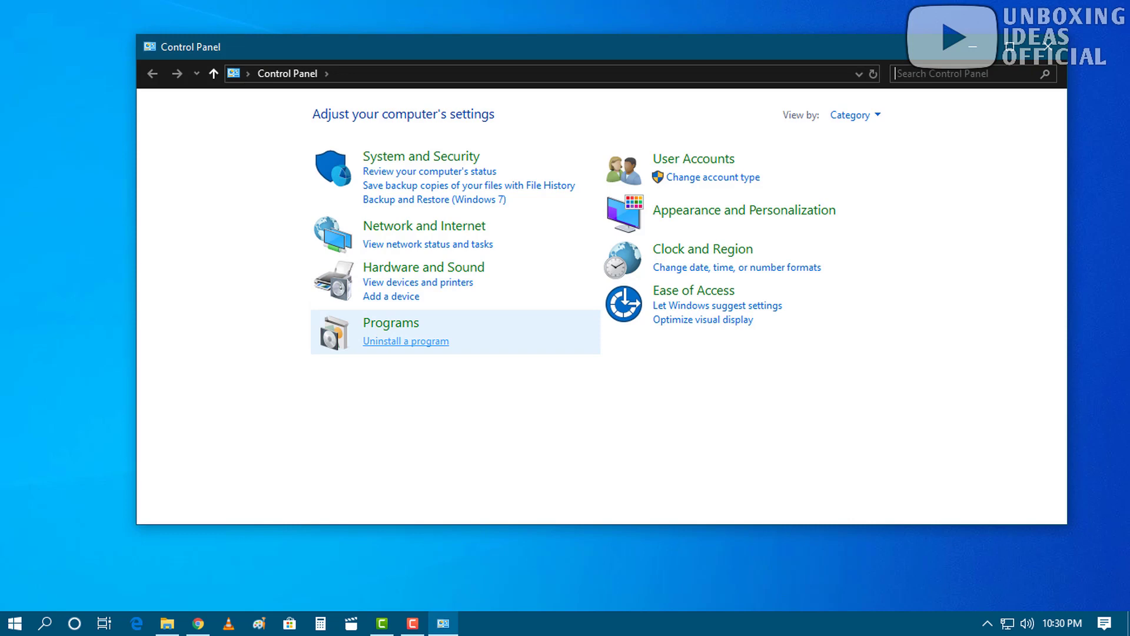
- Bring up the list of installed programs and start uninstalling PUBG Lite
{"action": "left_click", "coordinate": [406, 340]}
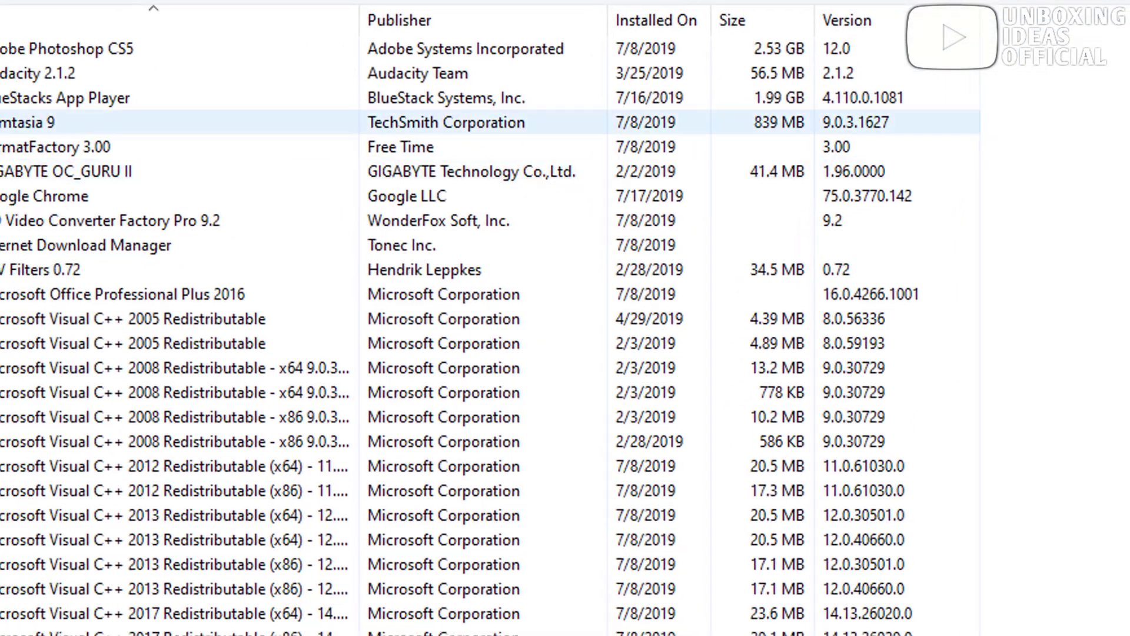
{"action": "scroll", "coordinate": [565, 318], "scroll_direction": "down", "scroll_amount": 5}
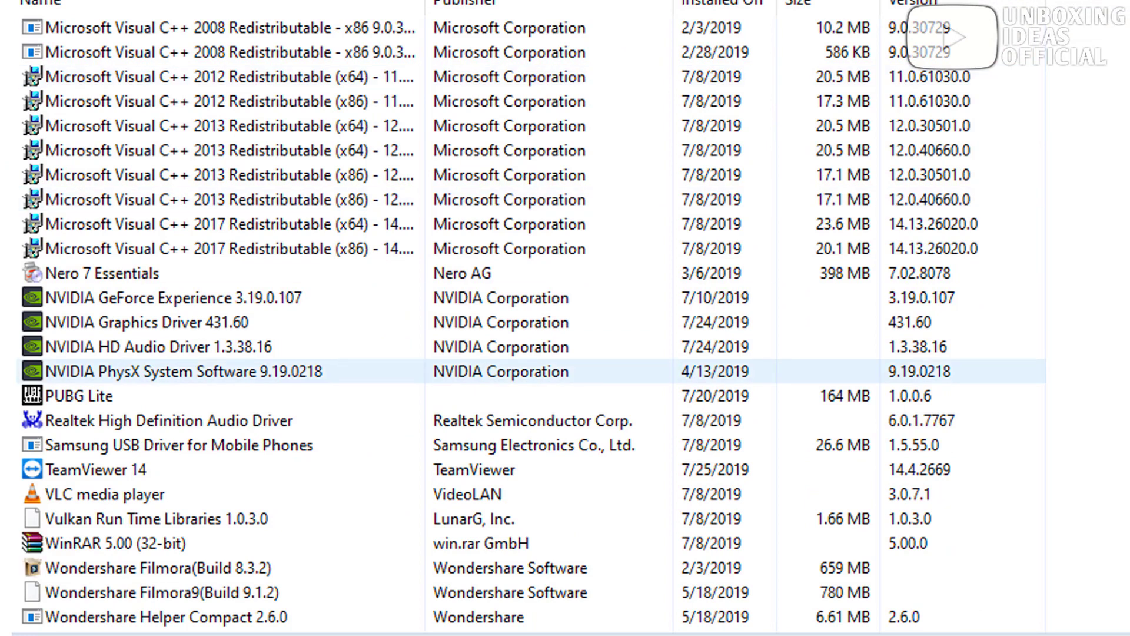
{"action": "left_click", "coordinate": [79, 396]}
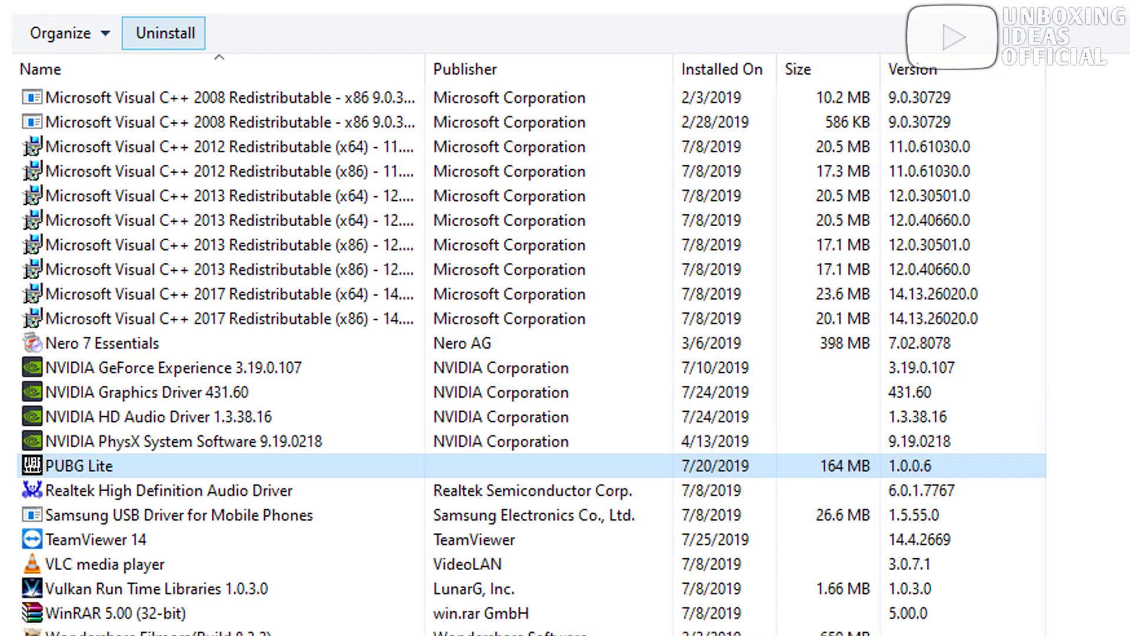
{"action": "left_click", "coordinate": [164, 33]}
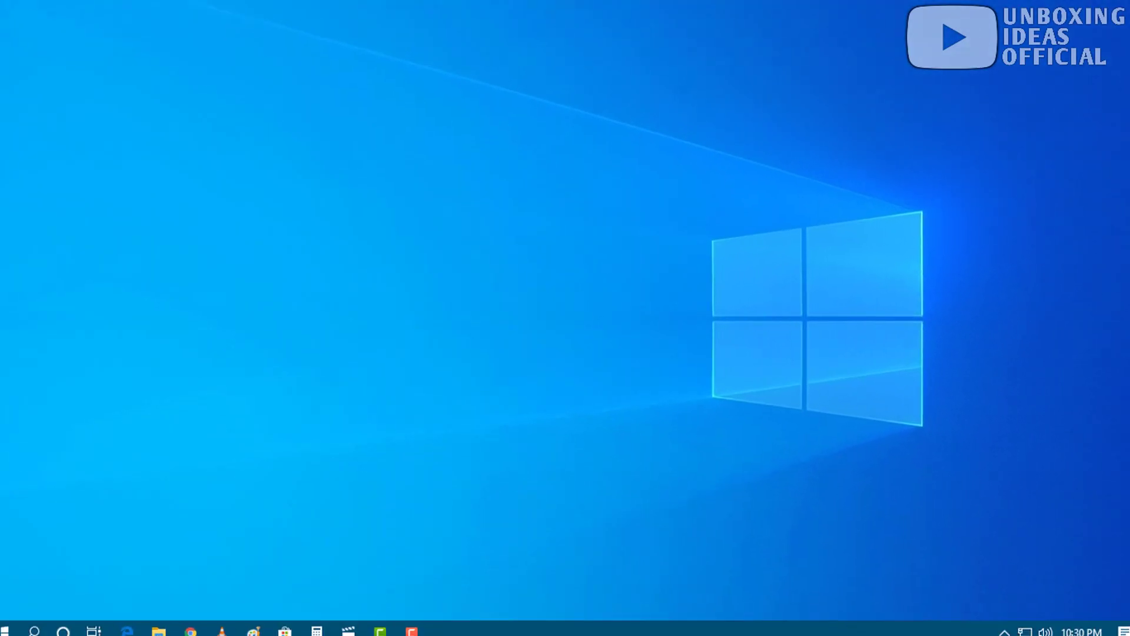
- Refresh the desktop, return to Local Disk (C:) in File Explorer and display its contents as medium icons
{"action": "right_click", "coordinate": [537, 289]}
{"action": "left_click", "coordinate": [568, 336]}
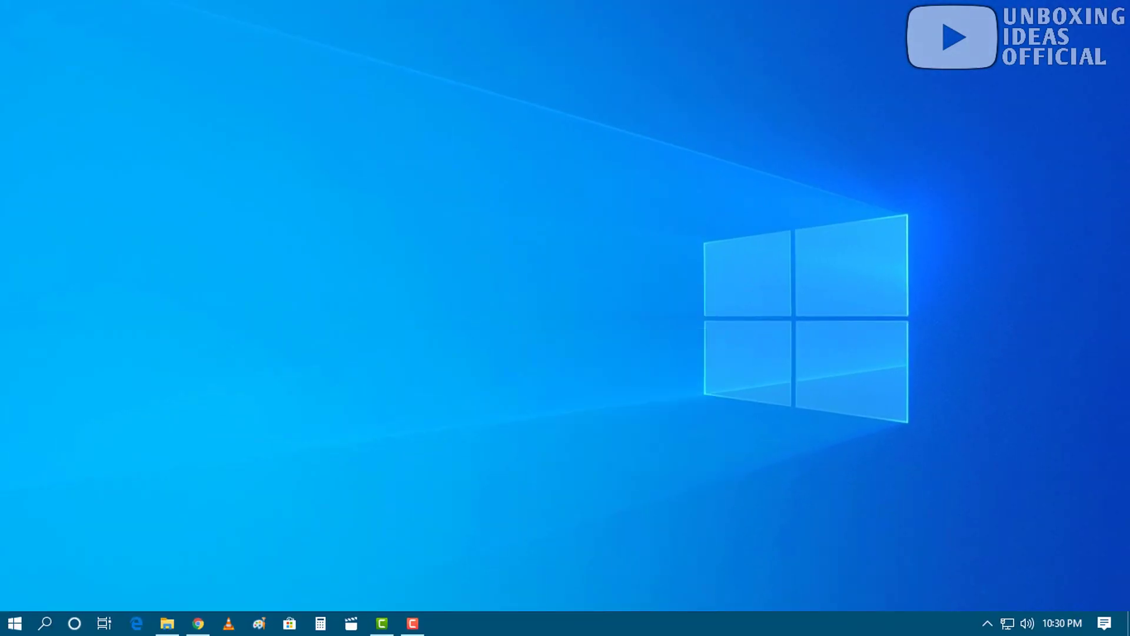
{"action": "left_click", "coordinate": [168, 623]}
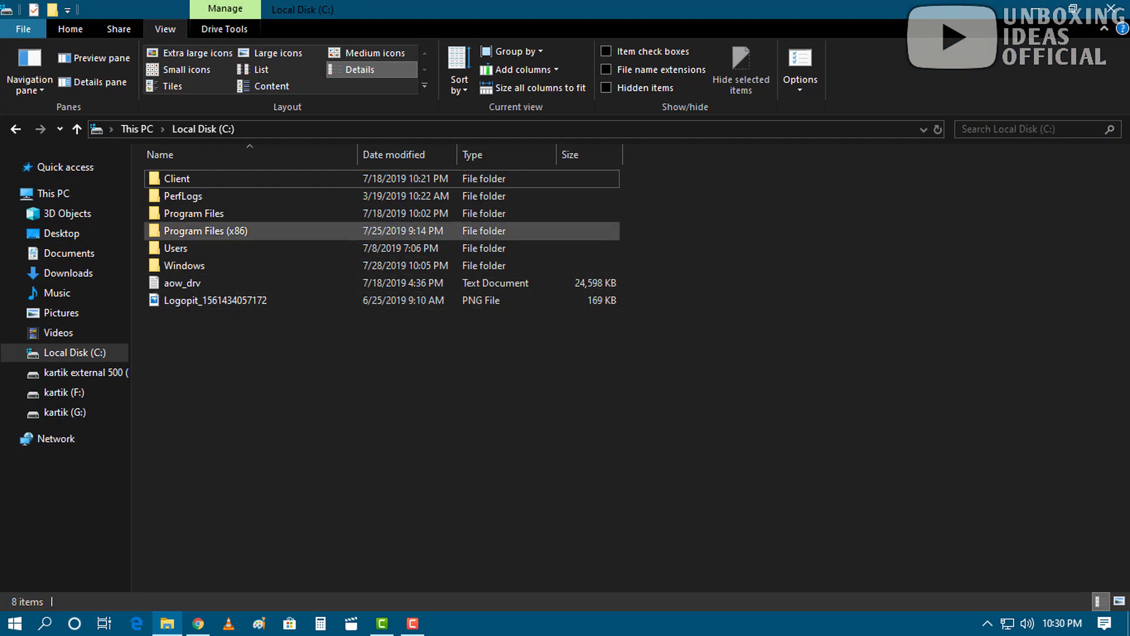
{"action": "left_click", "coordinate": [374, 53]}
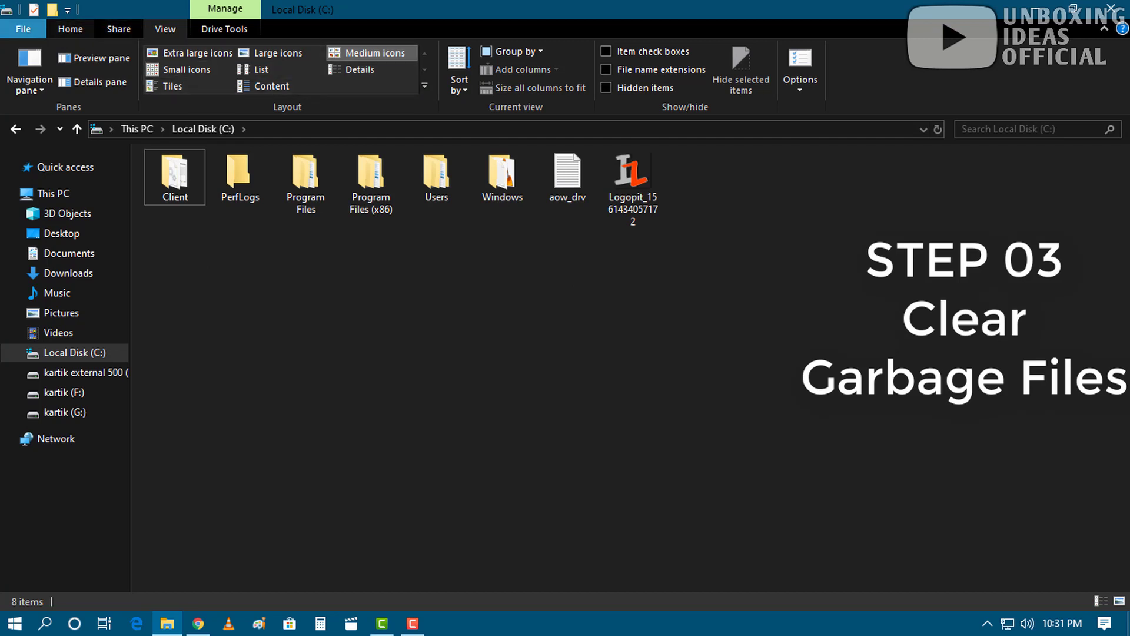
- Make hidden items visible on Local Disk (C:)
{"action": "left_click", "coordinate": [23, 29]}
{"action": "left_click", "coordinate": [23, 28]}
{"action": "left_click", "coordinate": [71, 29]}
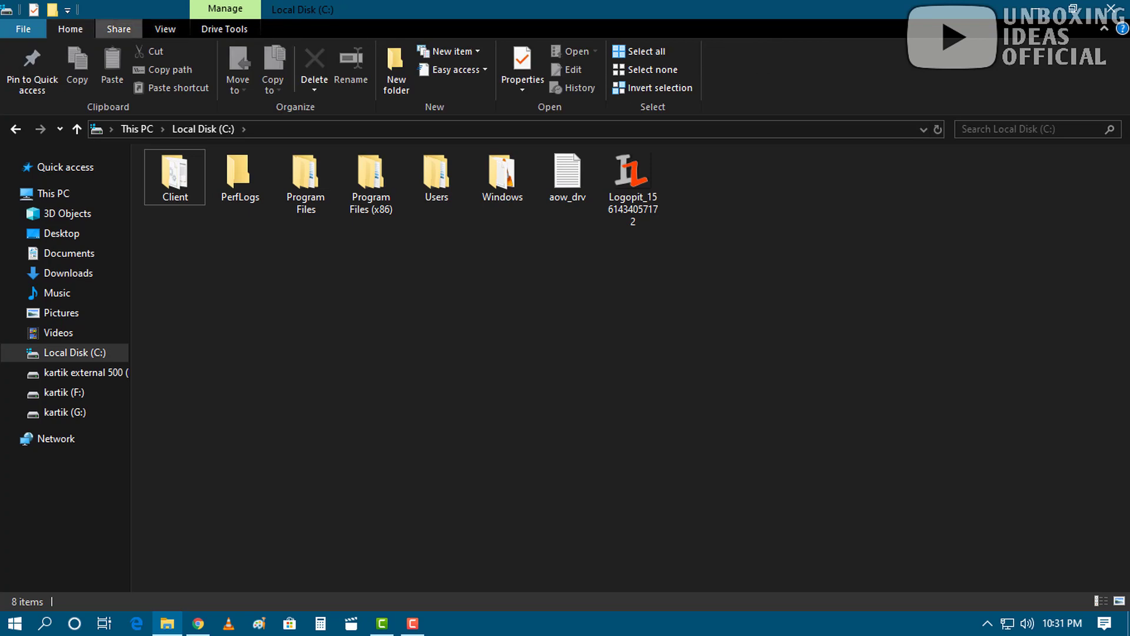
{"action": "key", "text": "Right"}
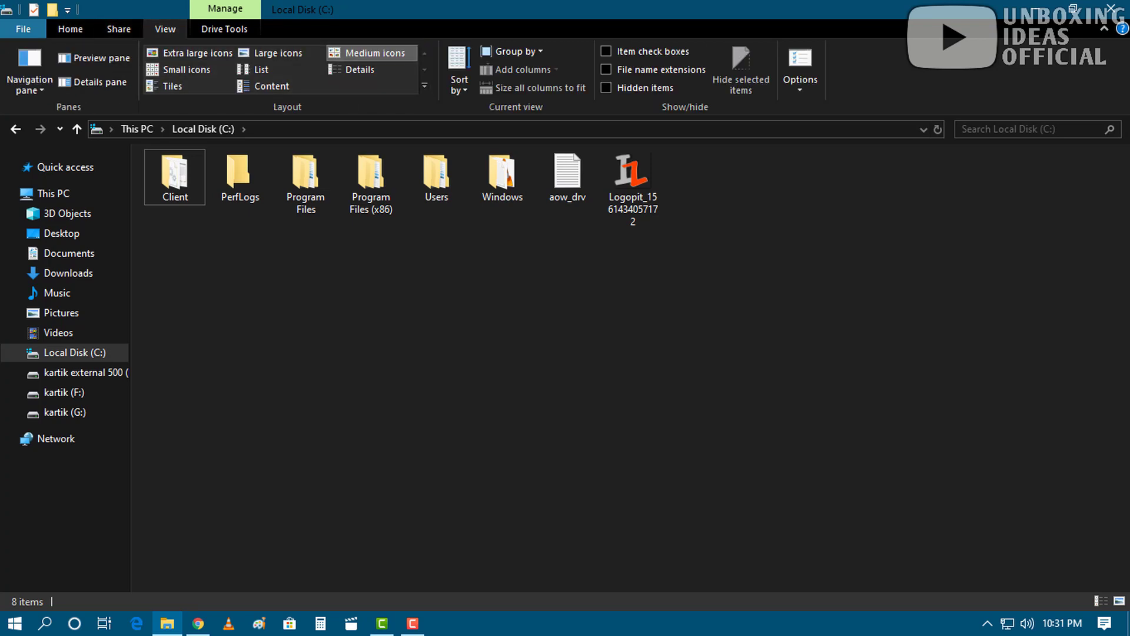
{"action": "left_click", "coordinate": [606, 88]}
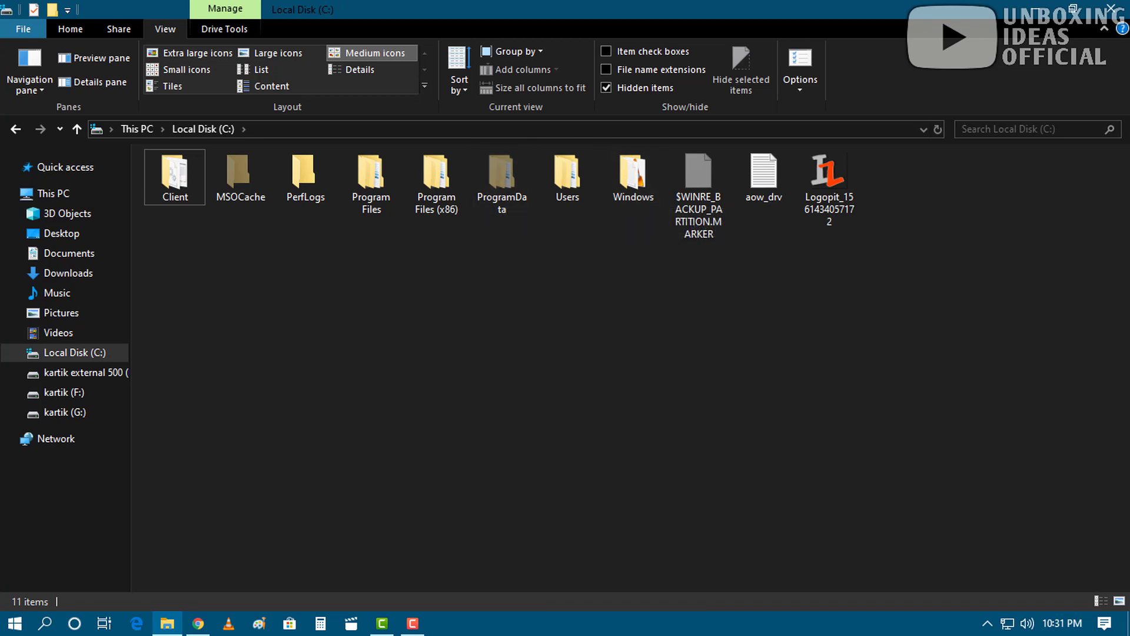
- Delete the PUBG folder from C:\ProgramData
{"action": "double_click", "coordinate": [502, 177]}
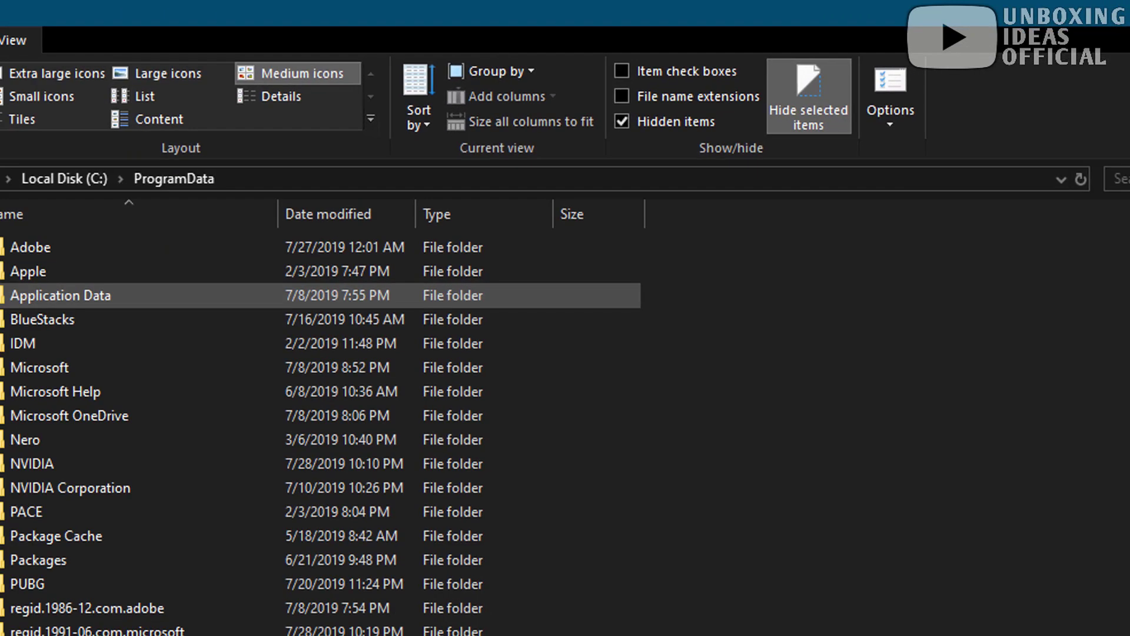
{"action": "scroll", "coordinate": [134, 502], "scroll_direction": "down", "scroll_amount": 3}
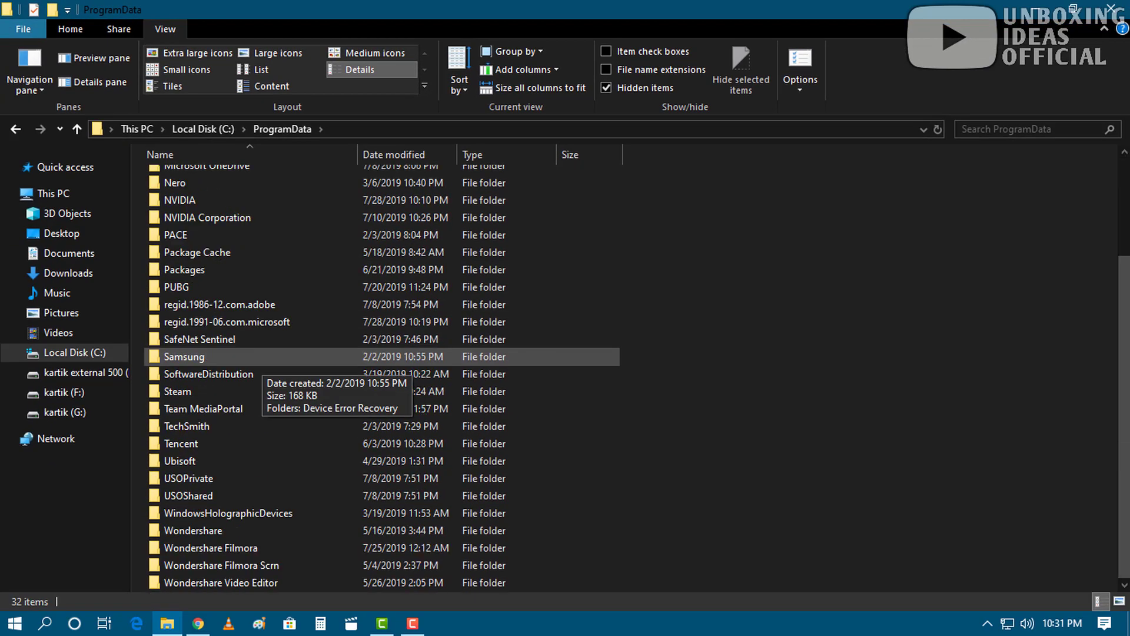
{"action": "scroll", "coordinate": [134, 502], "scroll_direction": "up", "scroll_amount": 3}
{"action": "left_click", "coordinate": [206, 382]}
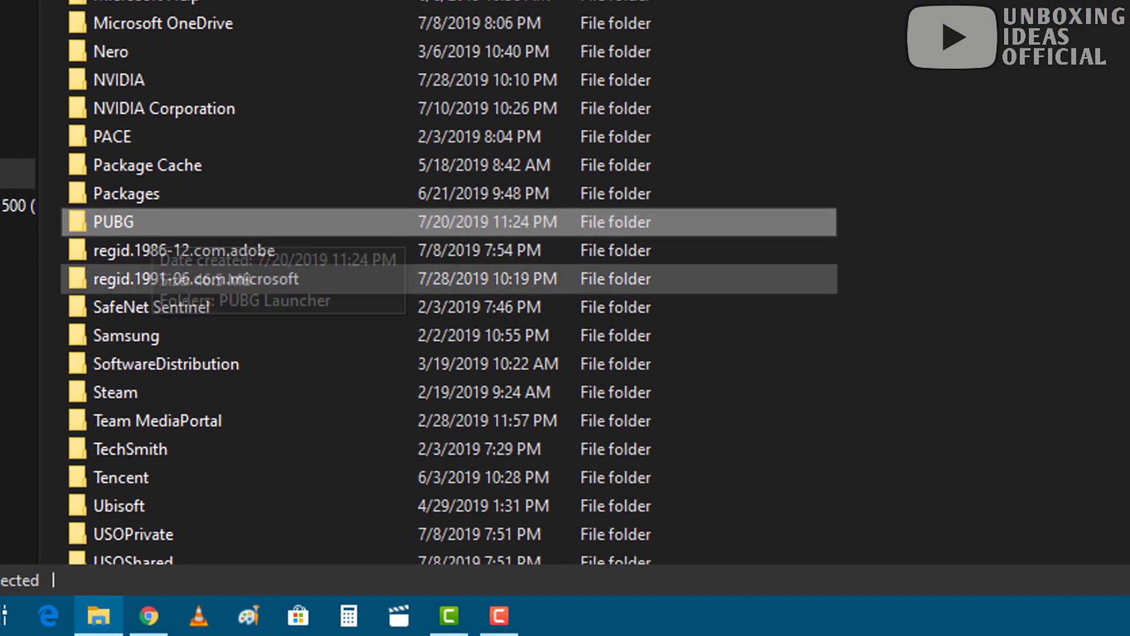
{"action": "right_click", "coordinate": [213, 222]}
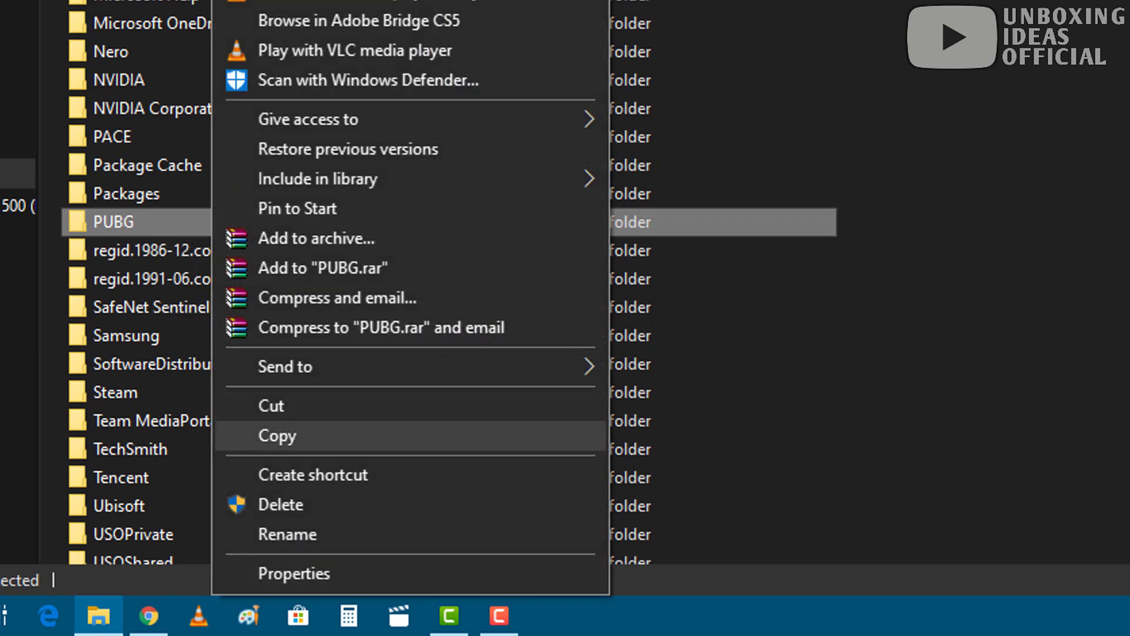
{"action": "left_click", "coordinate": [281, 504]}
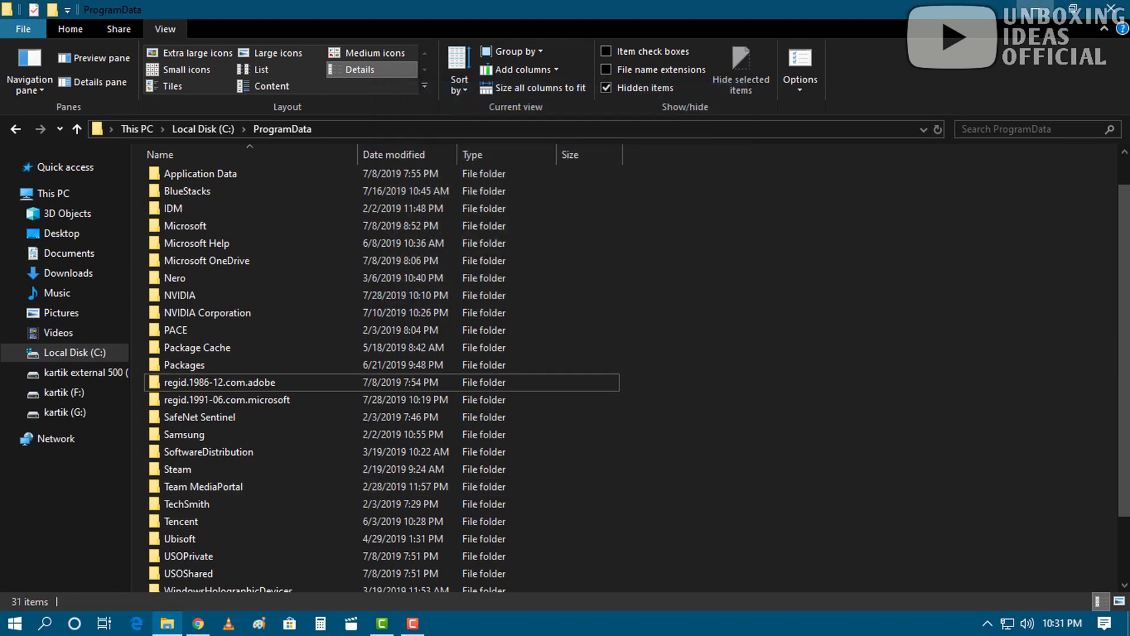
- Restore the deleted PUBG folder that came from C:\ProgramData out of the Recycle Bin and refresh the desktop
{"action": "left_click", "coordinate": [1036, 9]}
{"action": "right_click", "coordinate": [221, 174]}
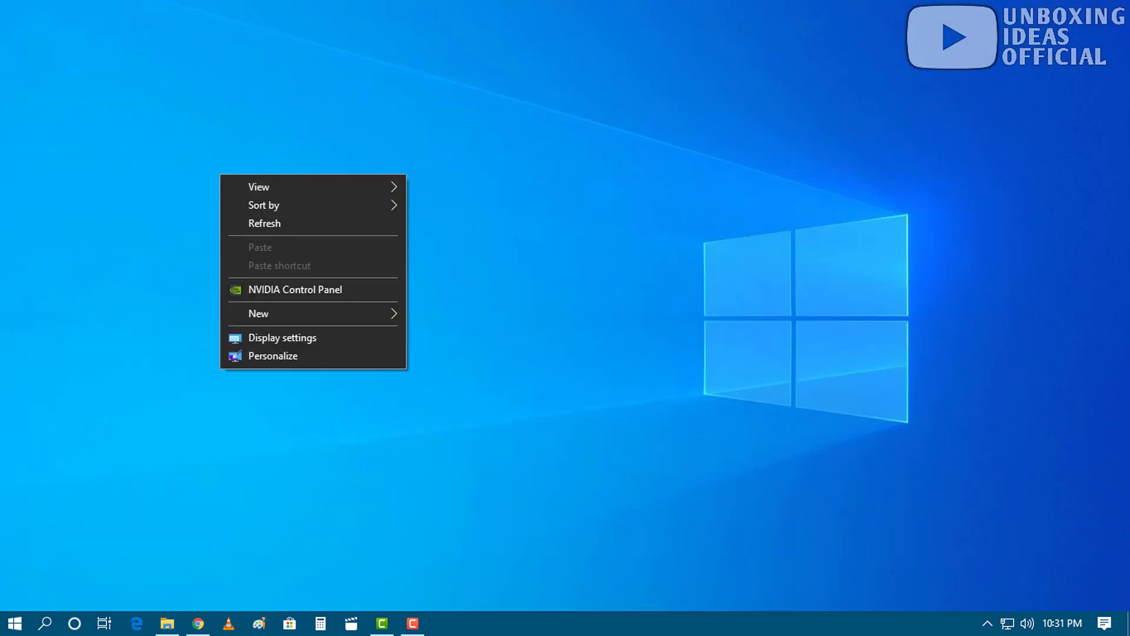
{"action": "mouse_move", "coordinate": [253, 184]}
{"action": "left_click", "coordinate": [474, 290]}
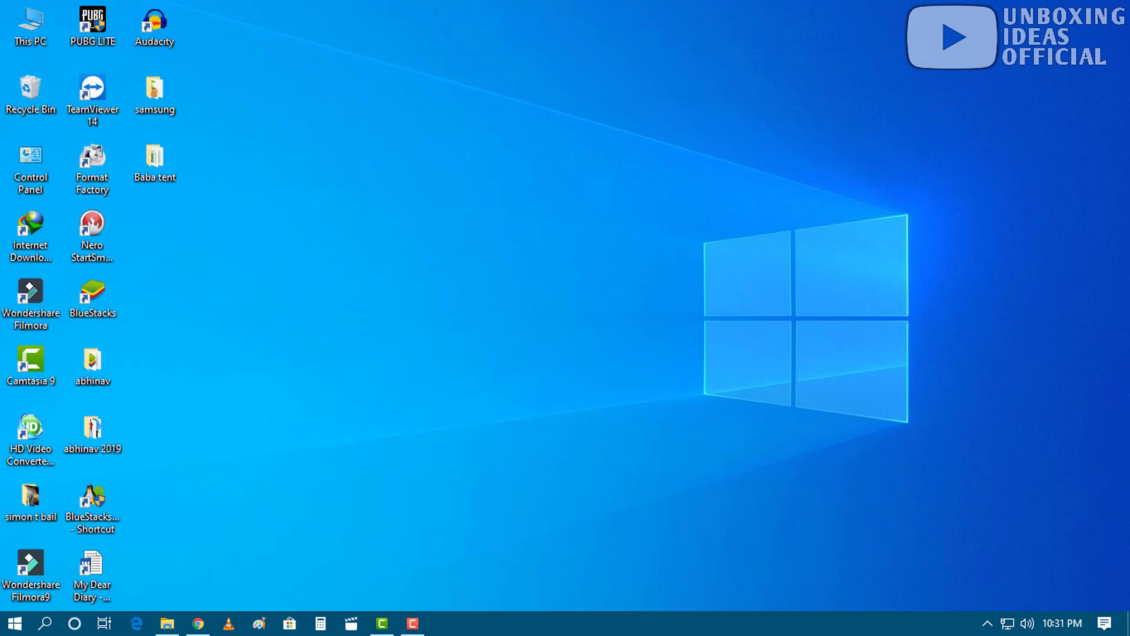
{"action": "double_click", "coordinate": [30, 91]}
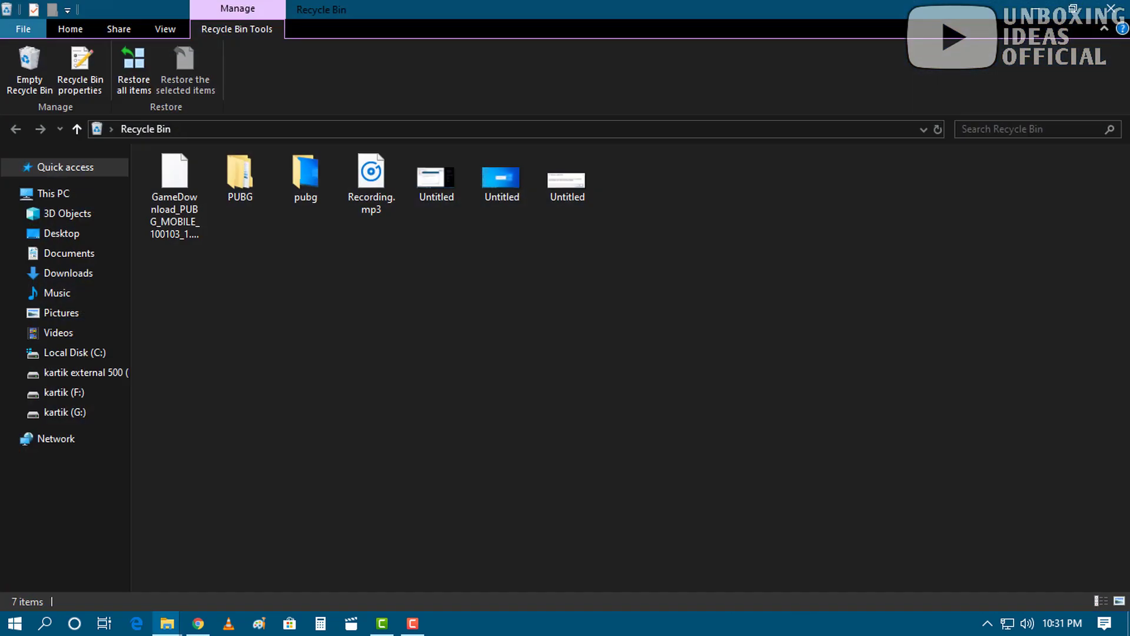
{"action": "right_click", "coordinate": [241, 187]}
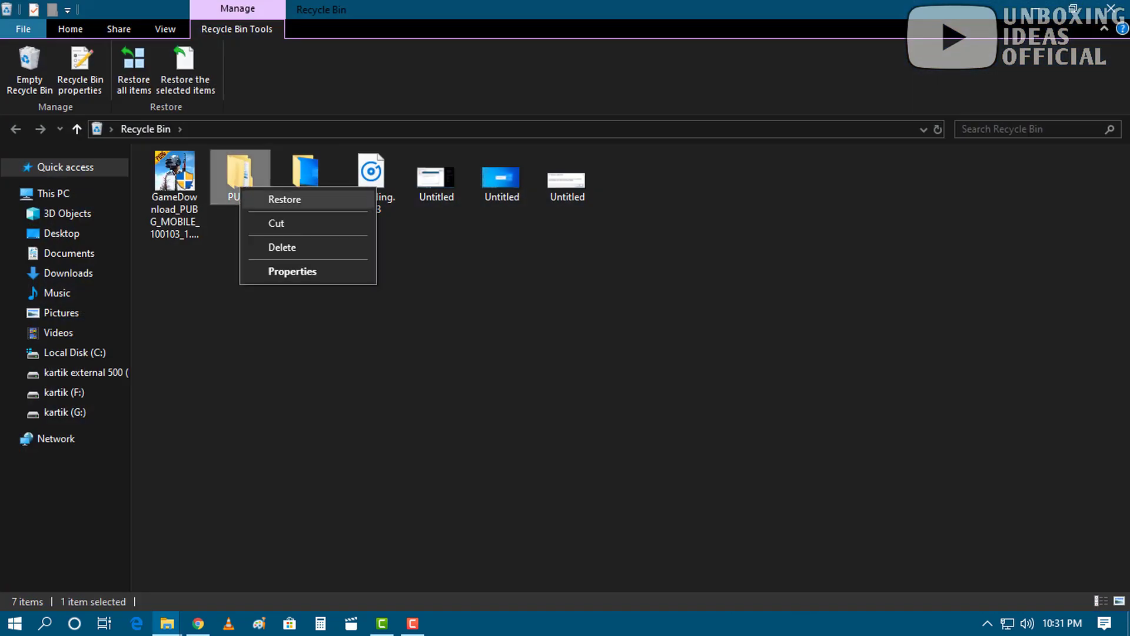
{"action": "left_click", "coordinate": [284, 199]}
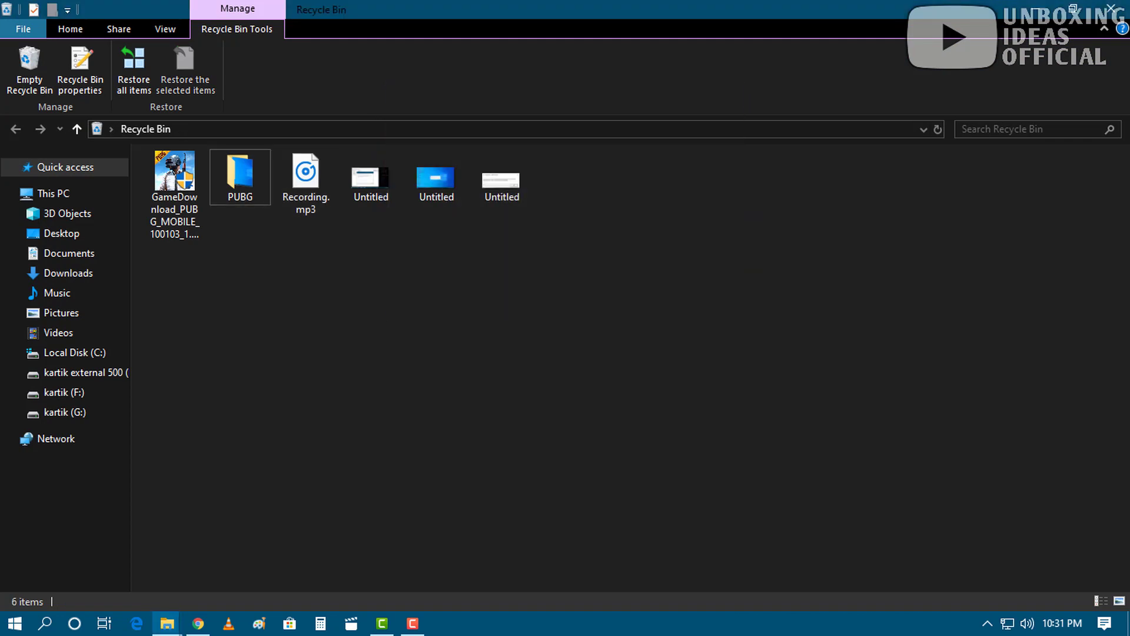
{"action": "left_click", "coordinate": [1111, 8]}
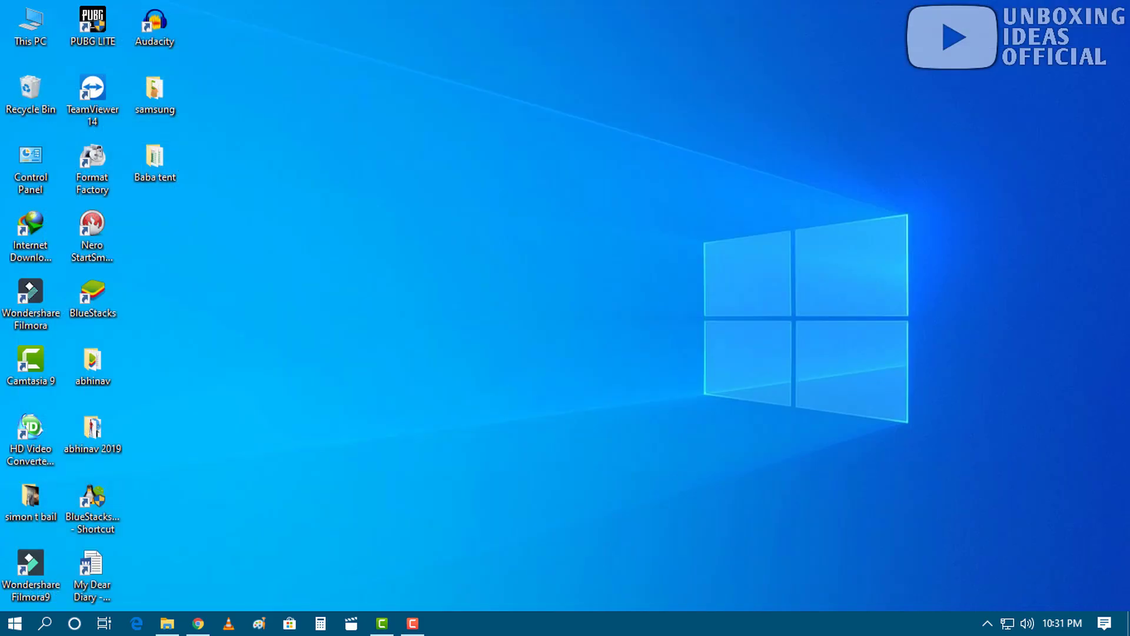
{"action": "right_click", "coordinate": [512, 198]}
{"action": "left_click", "coordinate": [542, 246]}
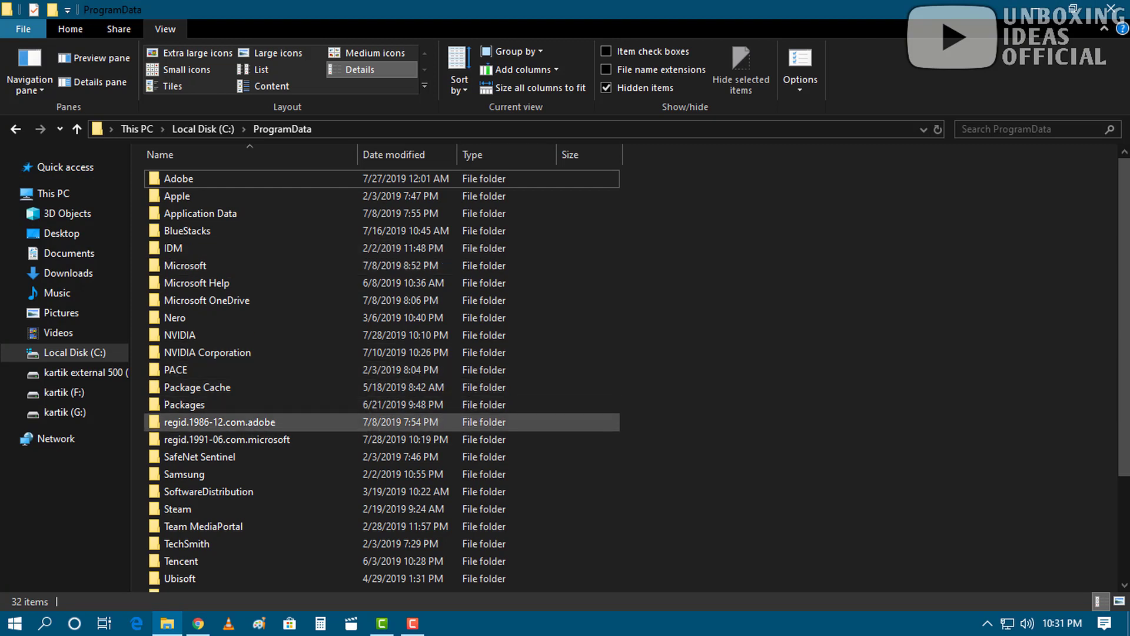
- Permanently delete the PUBGLite folder from C:\Program Files (x86)
{"action": "left_click", "coordinate": [15, 129]}
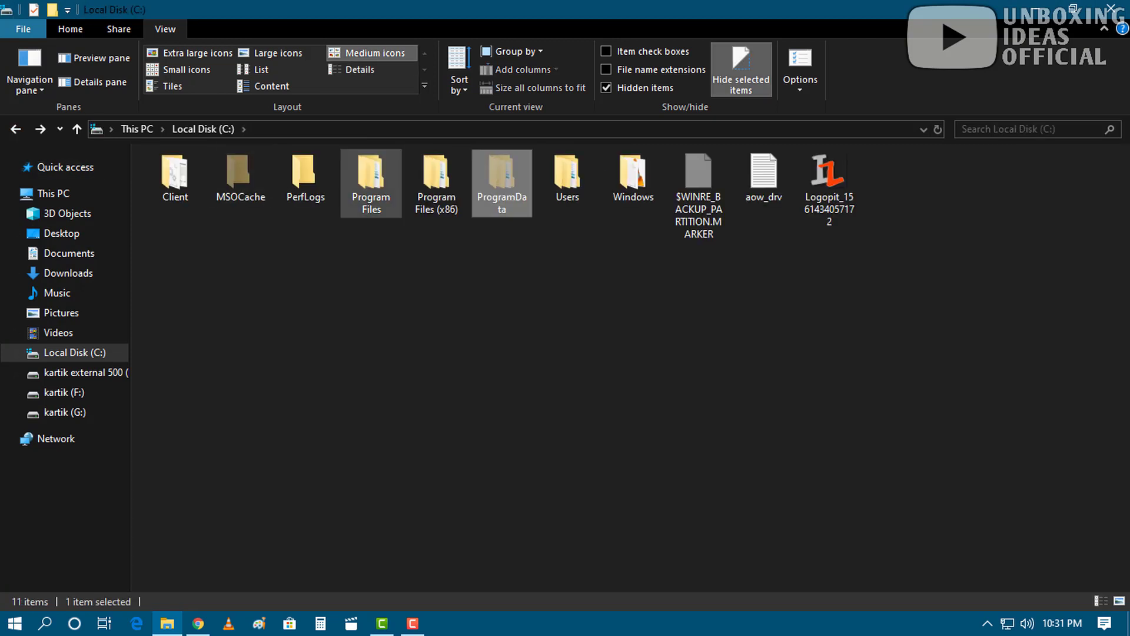
{"action": "left_click", "coordinate": [436, 184]}
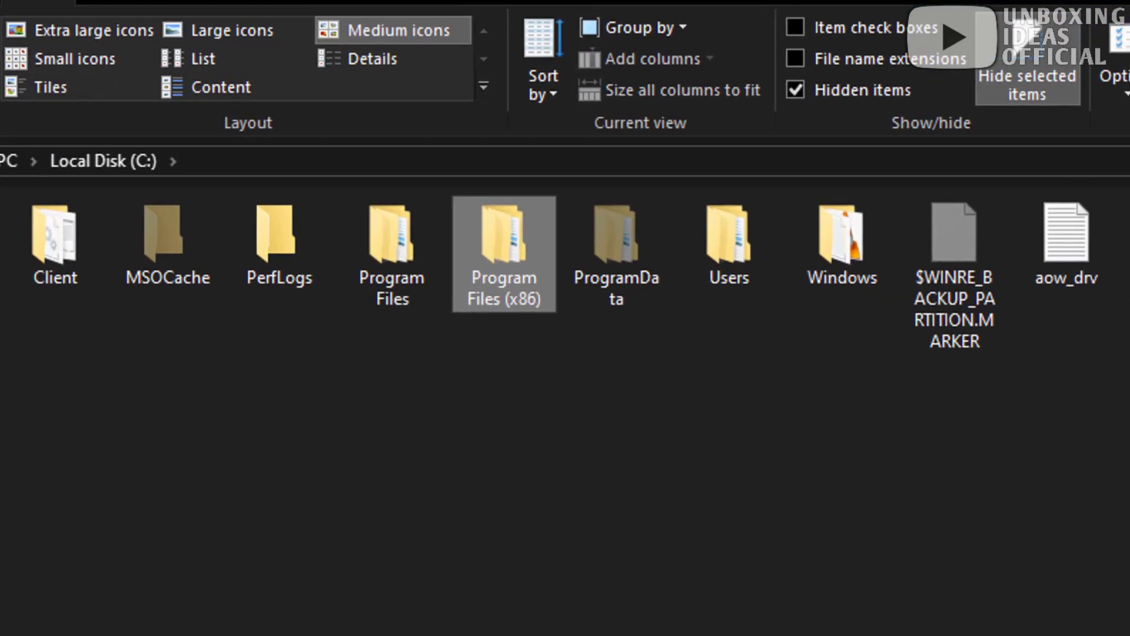
{"action": "double_click", "coordinate": [503, 248]}
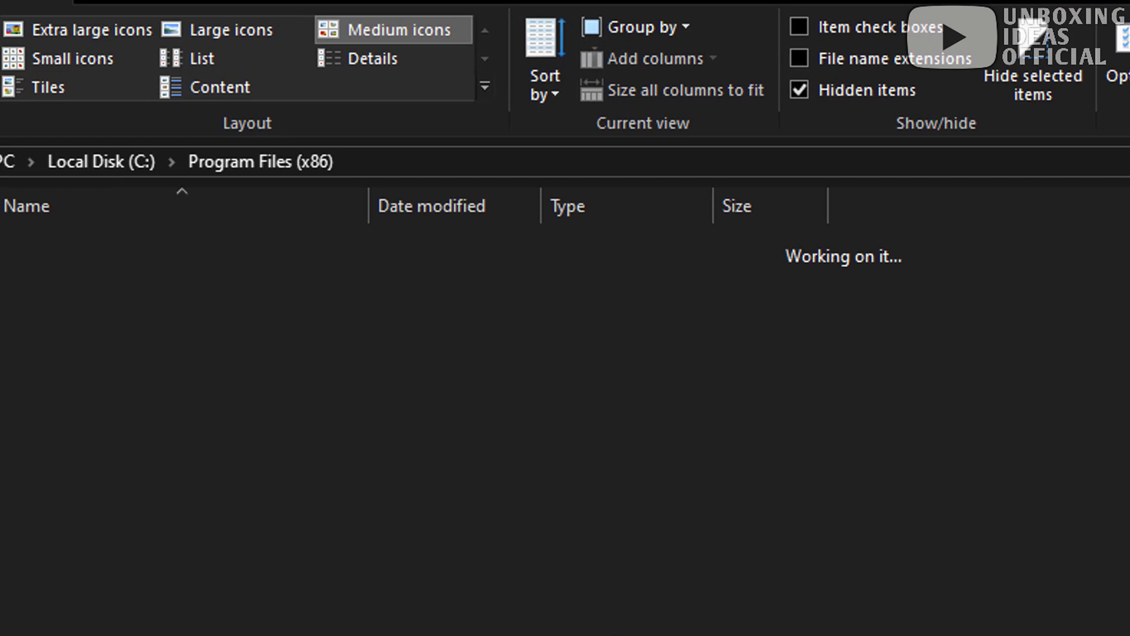
{"action": "scroll", "coordinate": [235, 588], "scroll_direction": "down", "scroll_amount": 2}
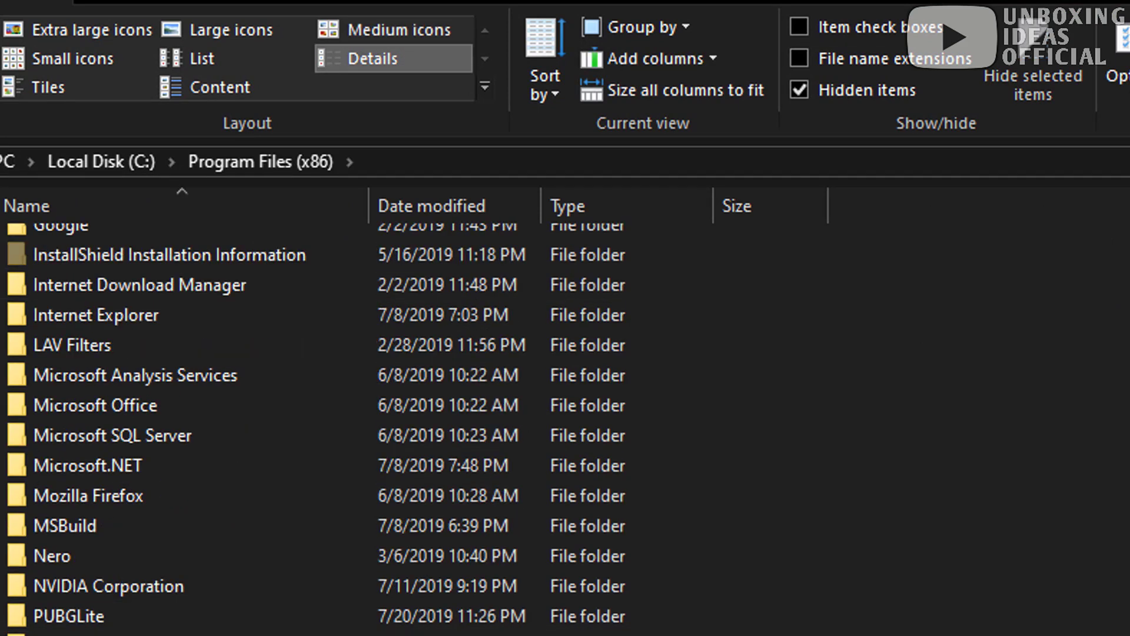
{"action": "left_click", "coordinate": [94, 615]}
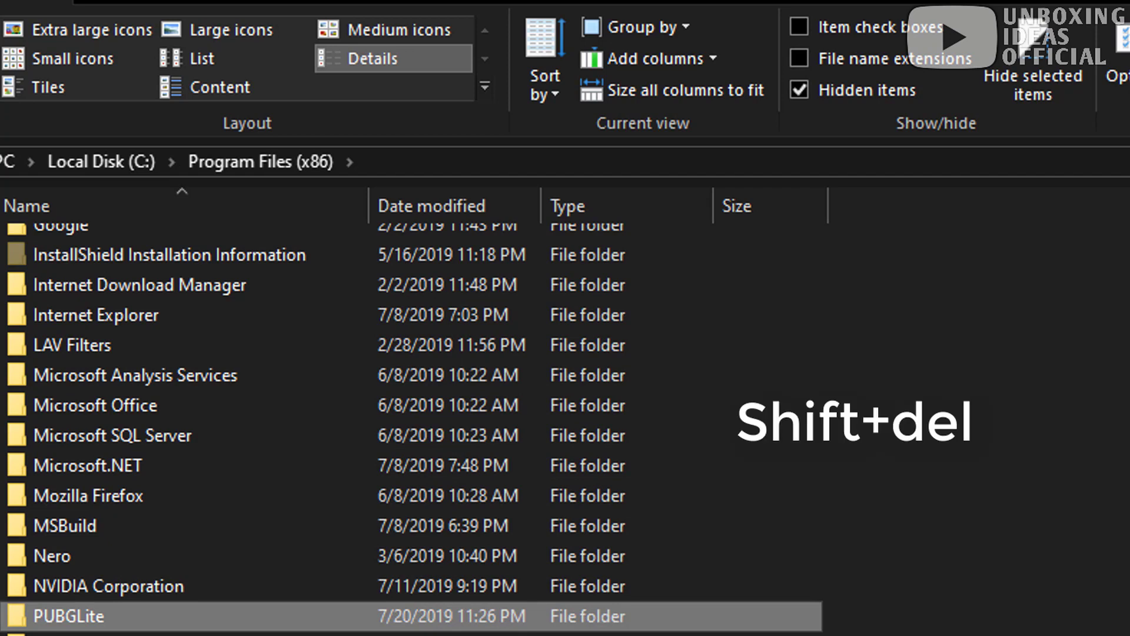
{"action": "key", "text": "shift+Delete"}
{"action": "key", "text": "Return"}
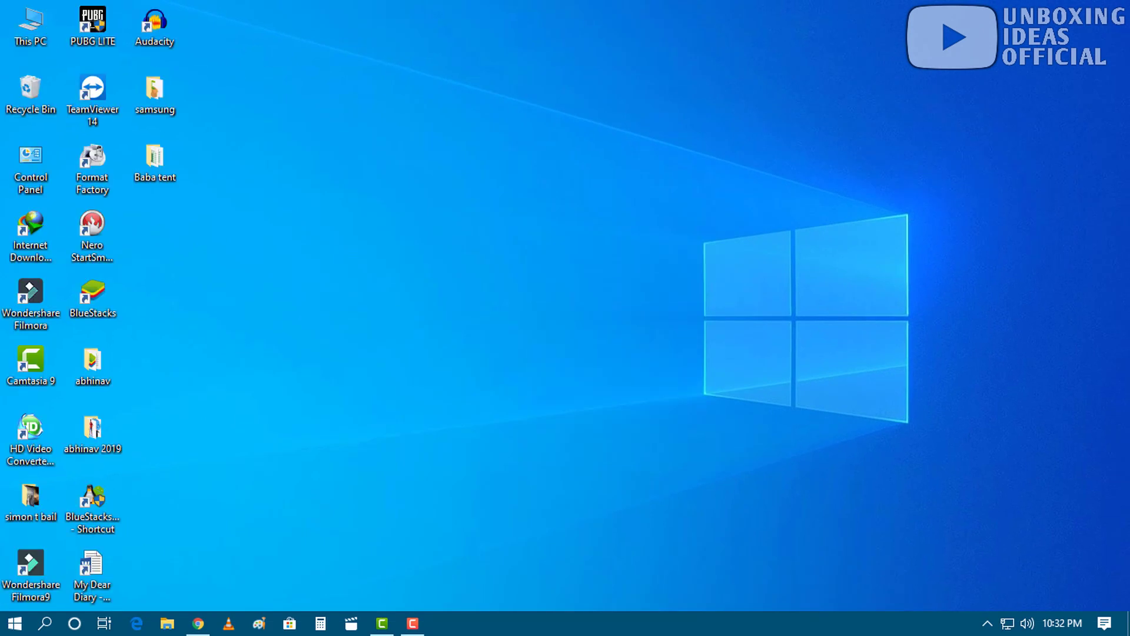
- Open the Windows Prefetch folder by running "prefetch" and grant permanent access to it
{"action": "key", "text": "super+r"}
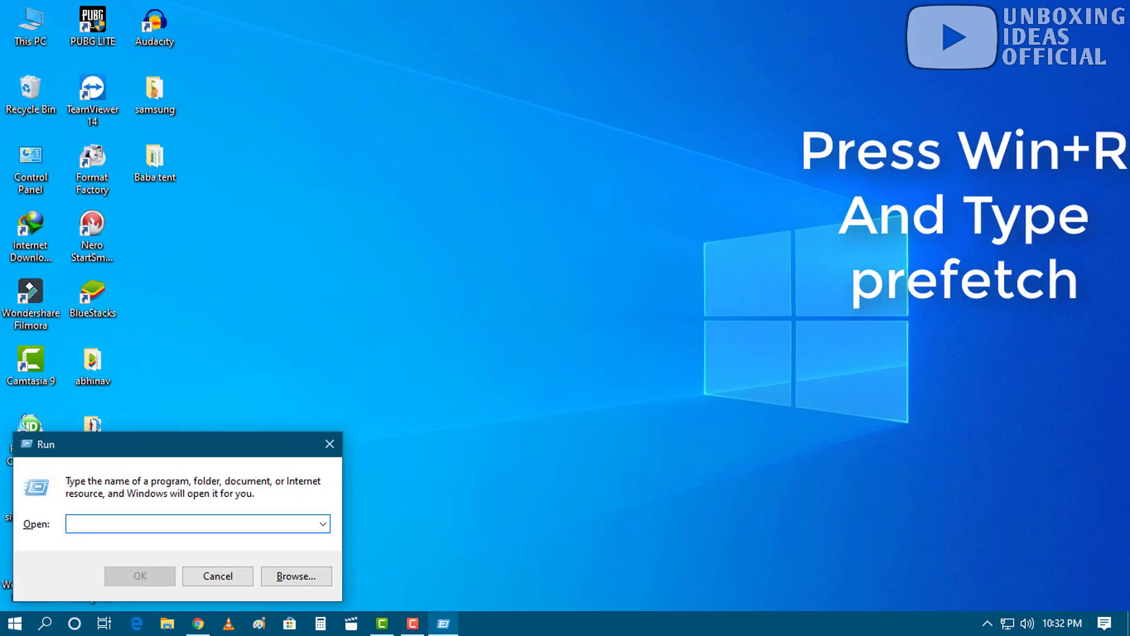
{"action": "left_click_drag", "start_coordinate": [176, 444], "coordinate": [546, 230]}
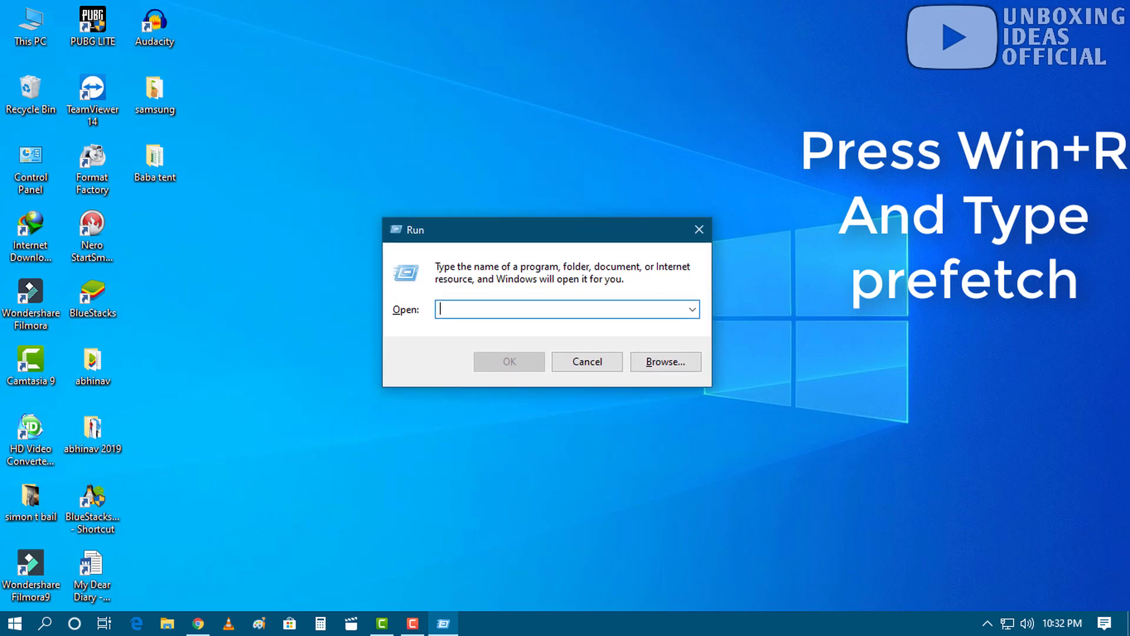
{"action": "type", "text": "pref"}
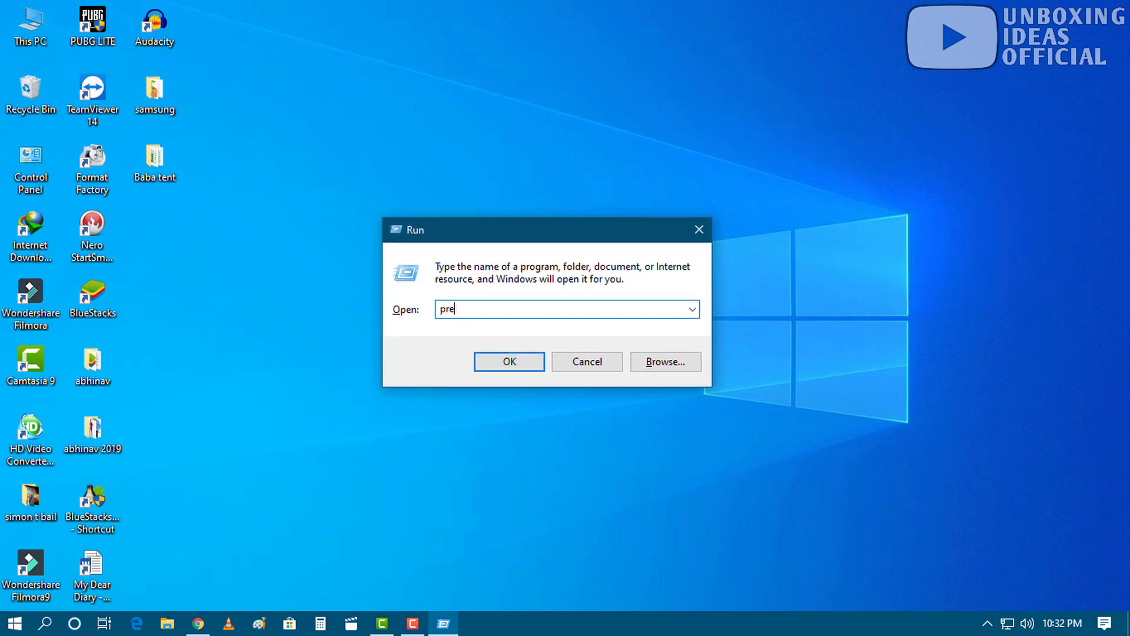
{"action": "type", "text": "etch"}
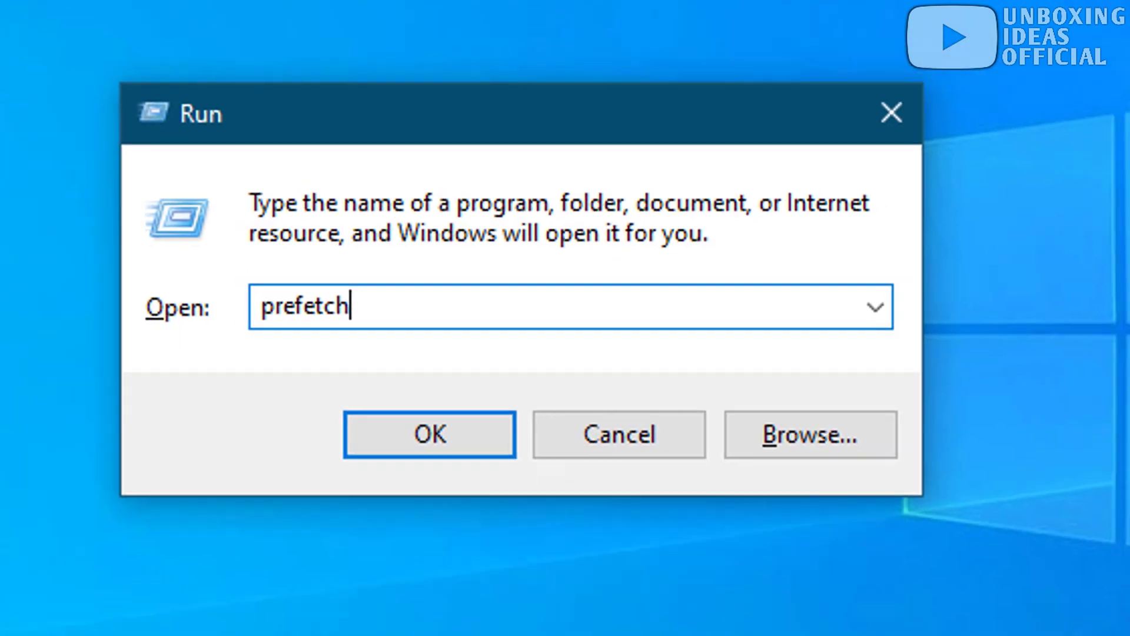
{"action": "key", "text": "Return"}
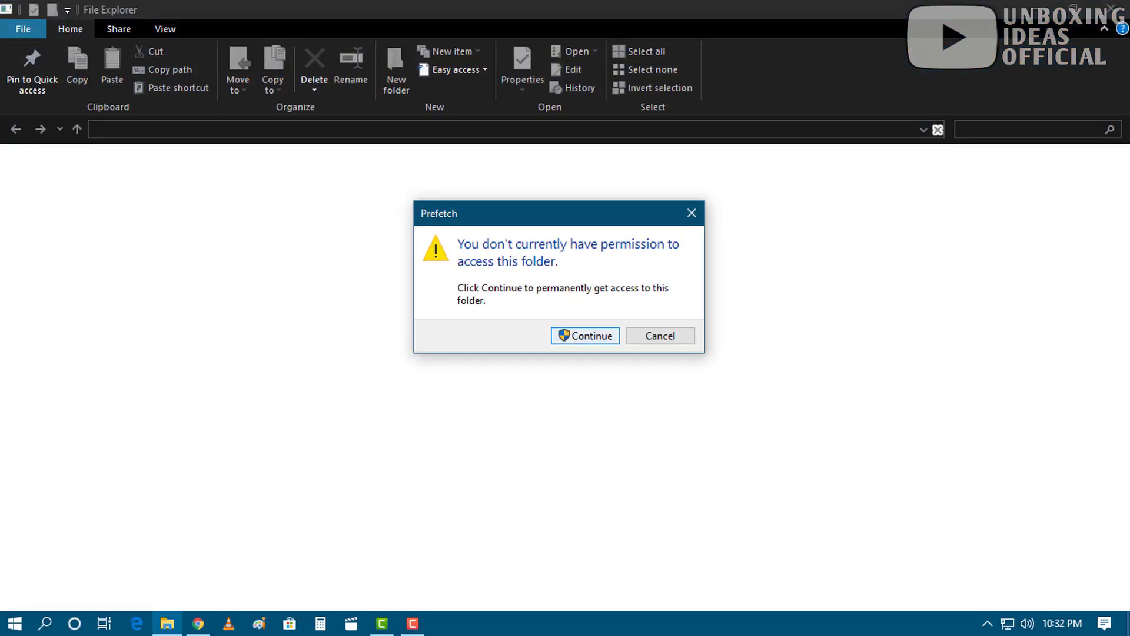
{"action": "key", "text": "Return"}
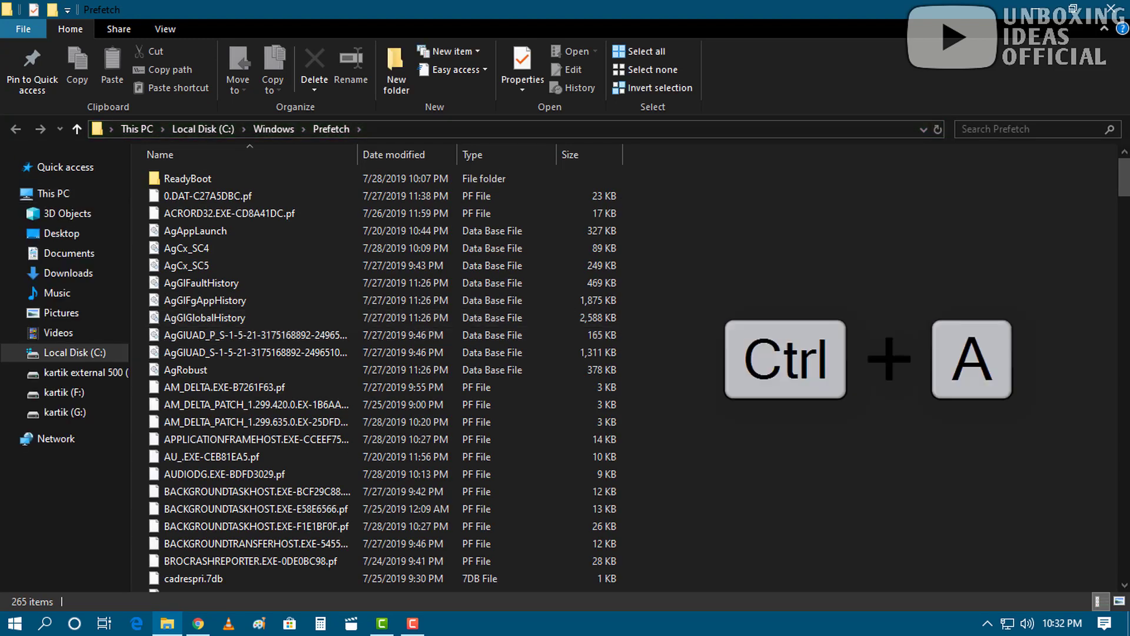
- Permanently delete all items in the Prefetch folder, skipping every file in use, and close the folder
{"action": "key", "text": "ctrl+a"}
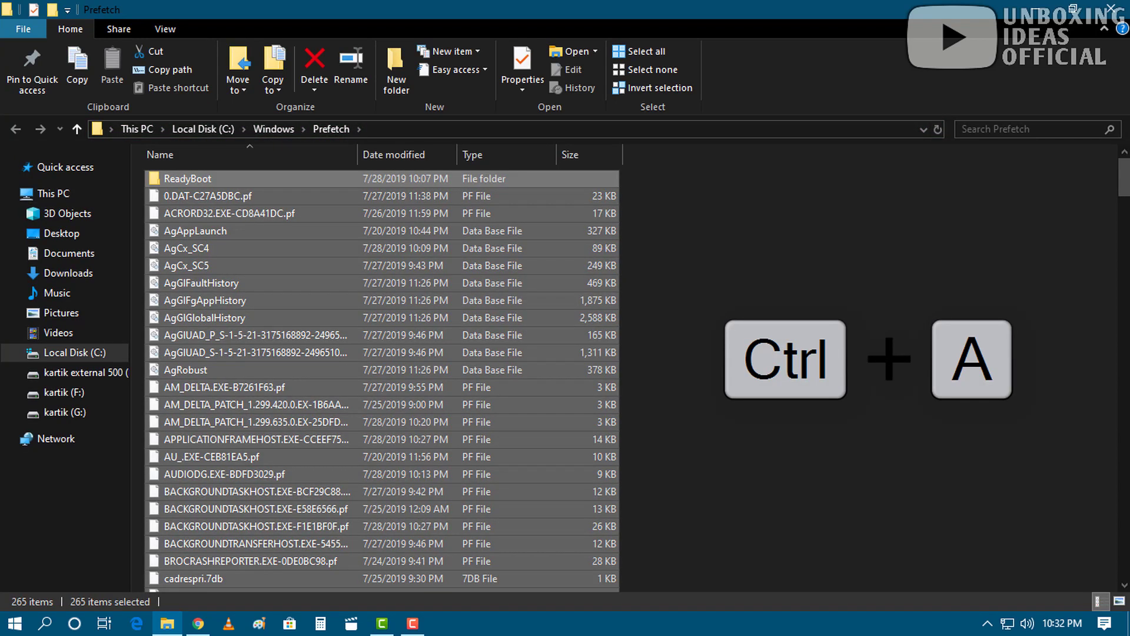
{"action": "key", "text": "shift+Delete"}
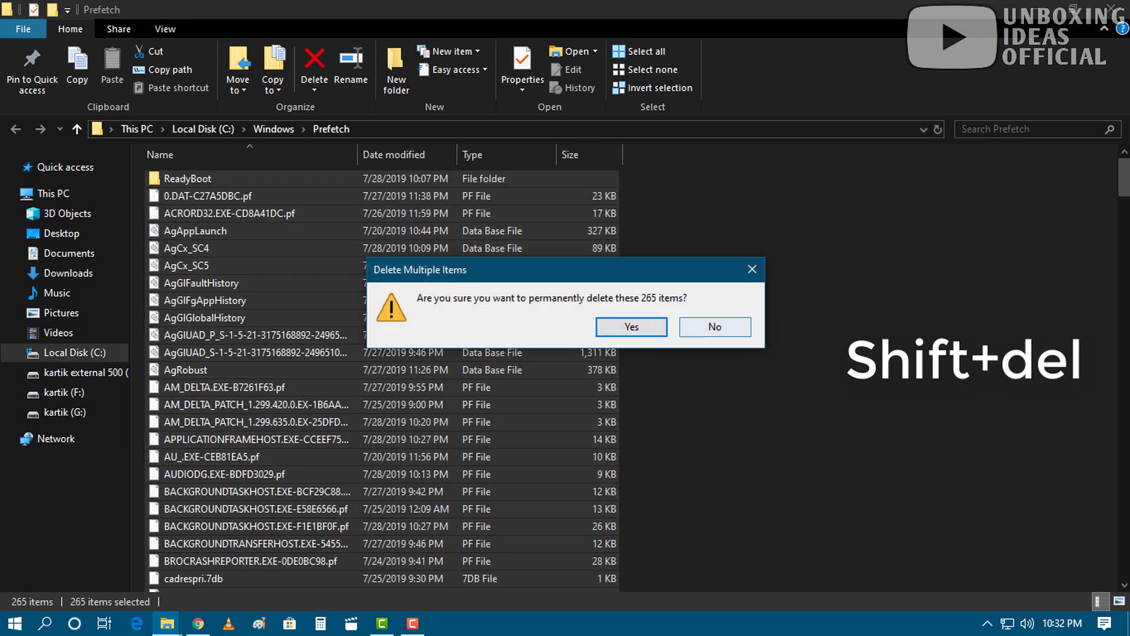
{"action": "key", "text": "Return"}
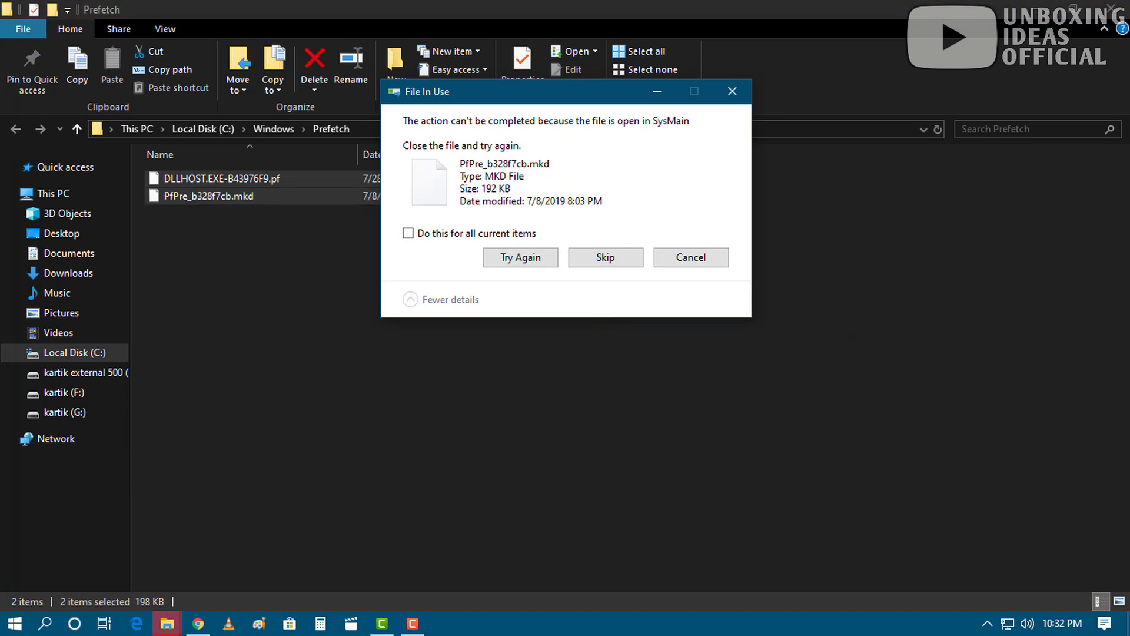
{"action": "left_click", "coordinate": [407, 233]}
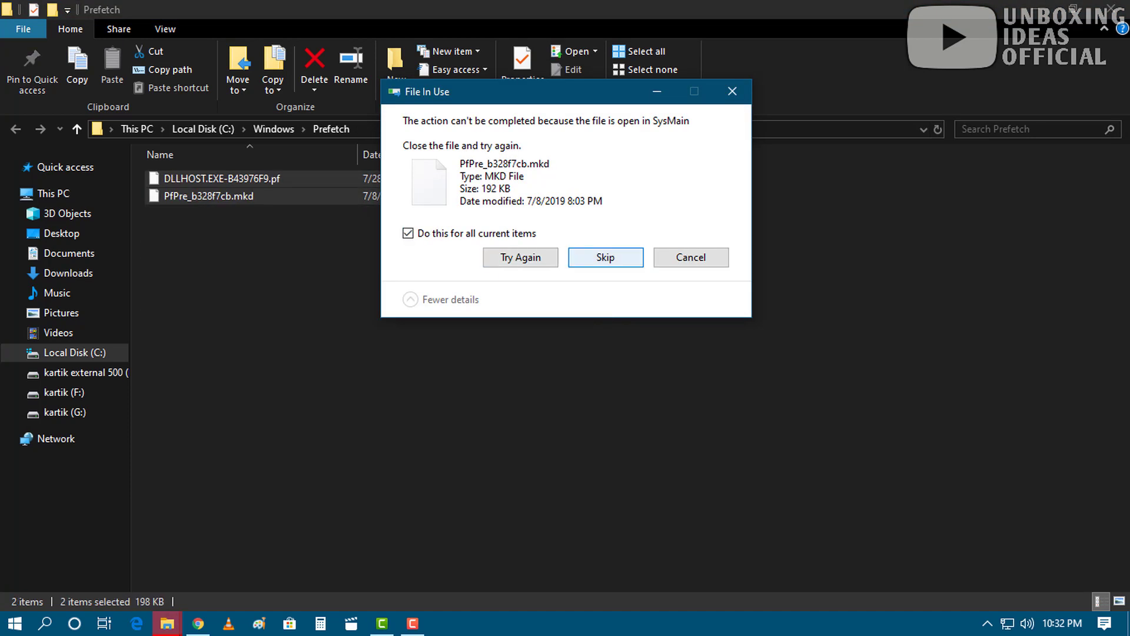
{"action": "left_click", "coordinate": [606, 257]}
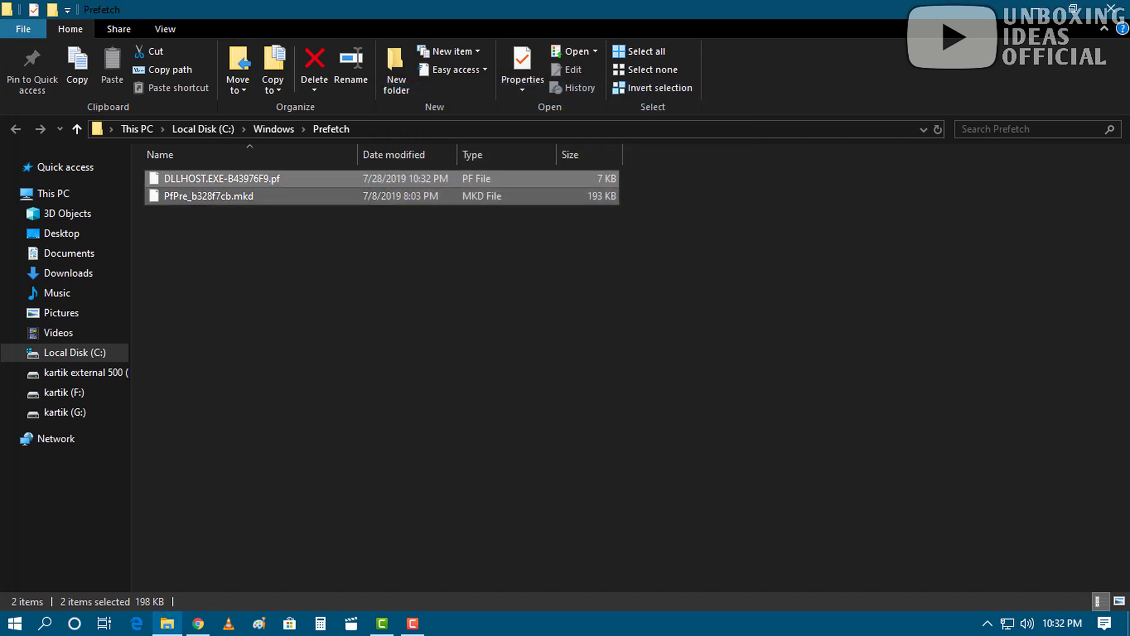
{"action": "left_click", "coordinate": [1111, 9]}
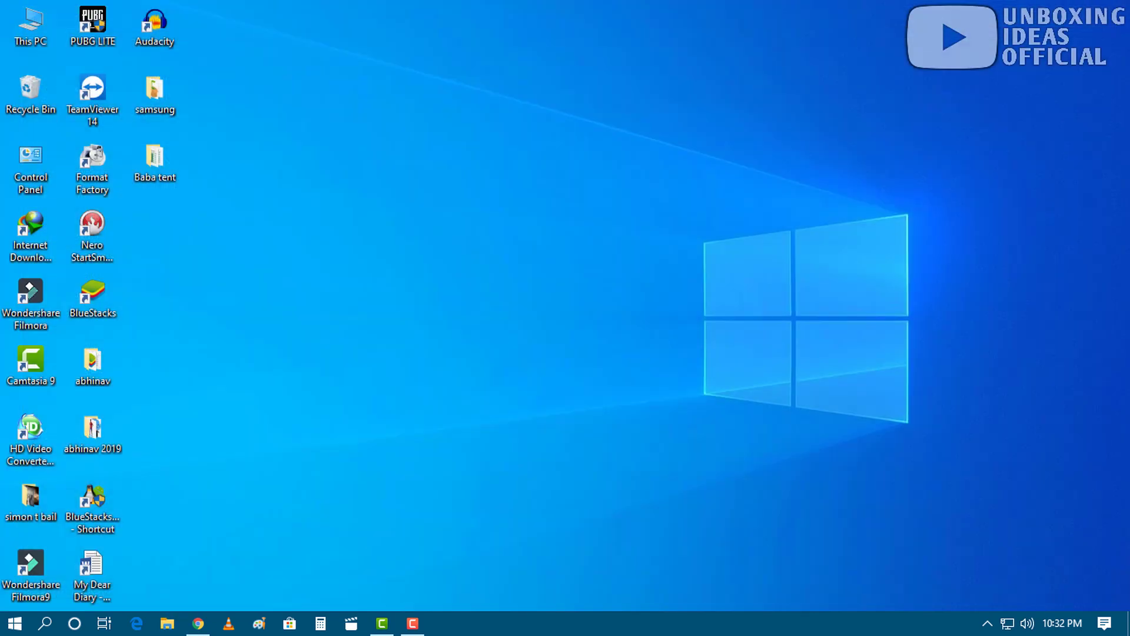
- Open the C:\Windows\Temp folder by running "temp"
{"action": "key", "text": "super+r"}
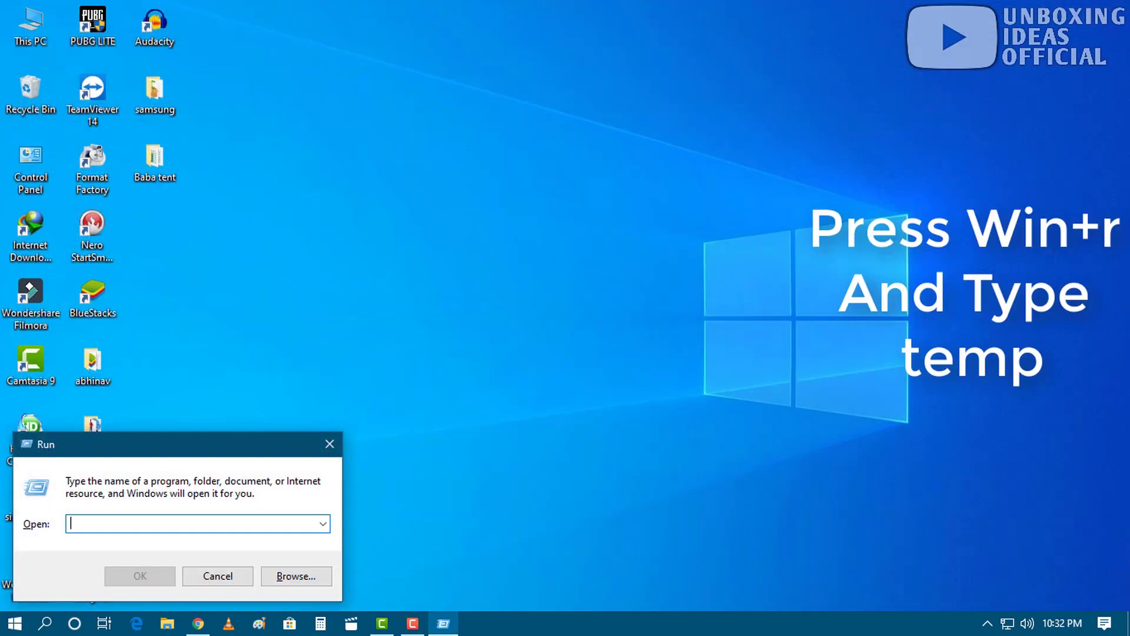
{"action": "left_click_drag", "start_coordinate": [177, 445], "coordinate": [565, 222]}
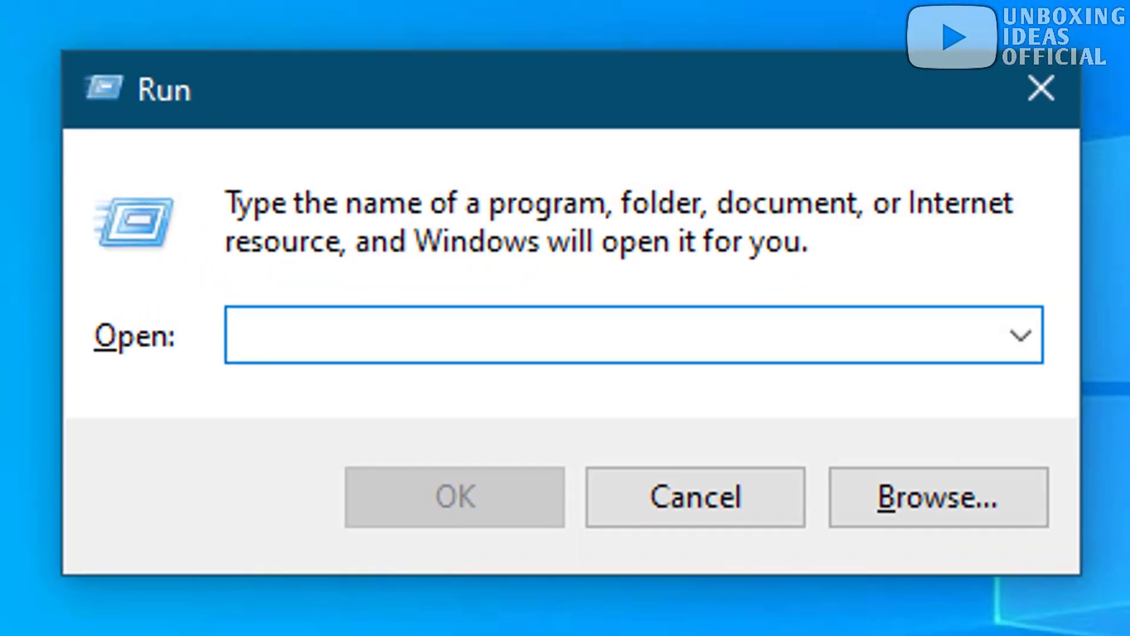
{"action": "type", "text": "temp"}
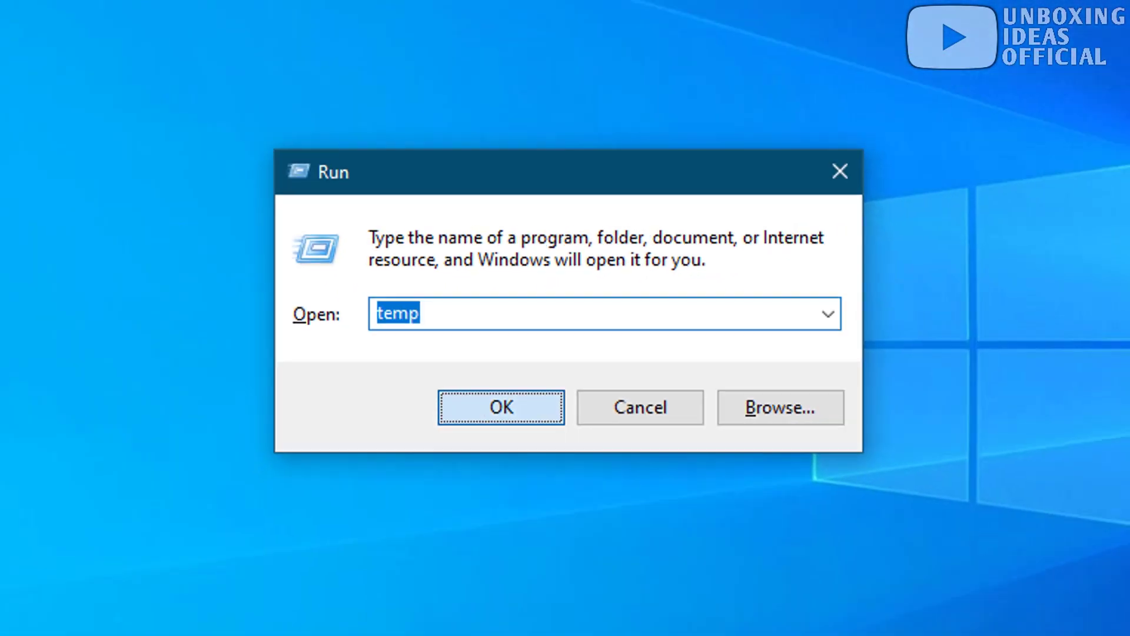
{"action": "key", "text": "Return"}
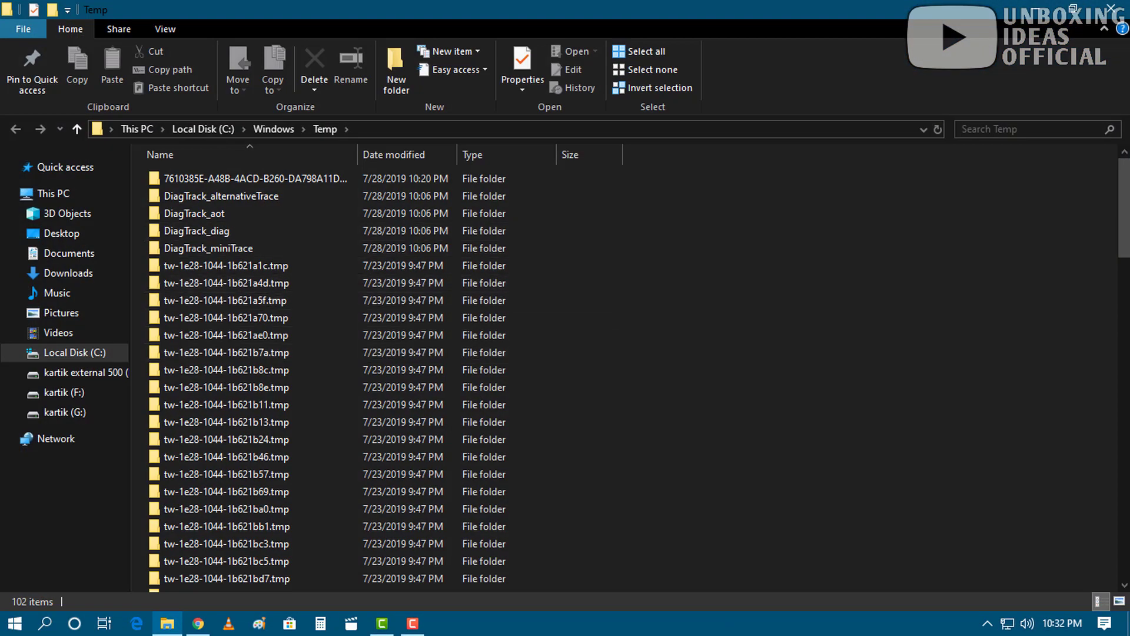
- Permanently delete all items in C:\Windows\Temp and move the deletion progress window clear of the desktop's centre
{"action": "key", "text": "ctrl+a"}
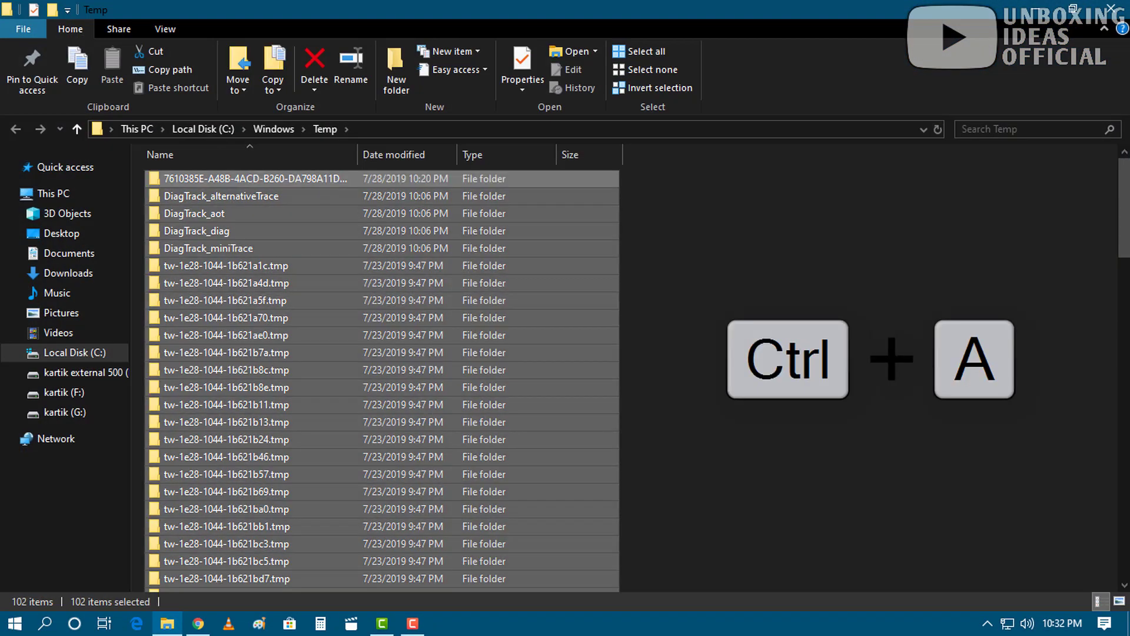
{"action": "key", "text": "shift+Delete"}
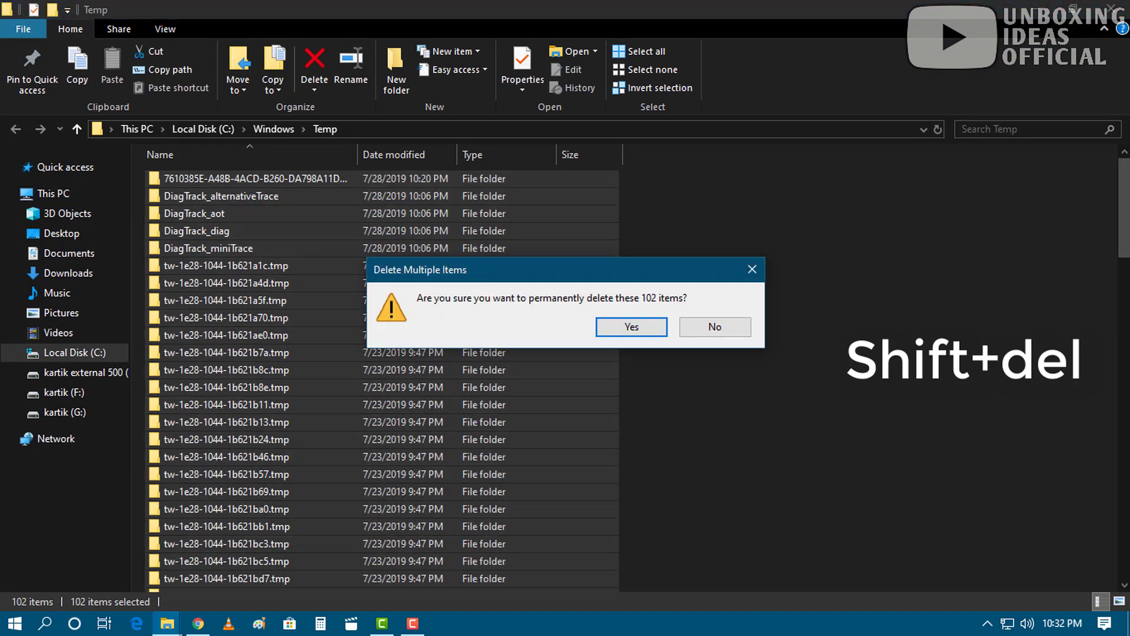
{"action": "key", "text": "Return"}
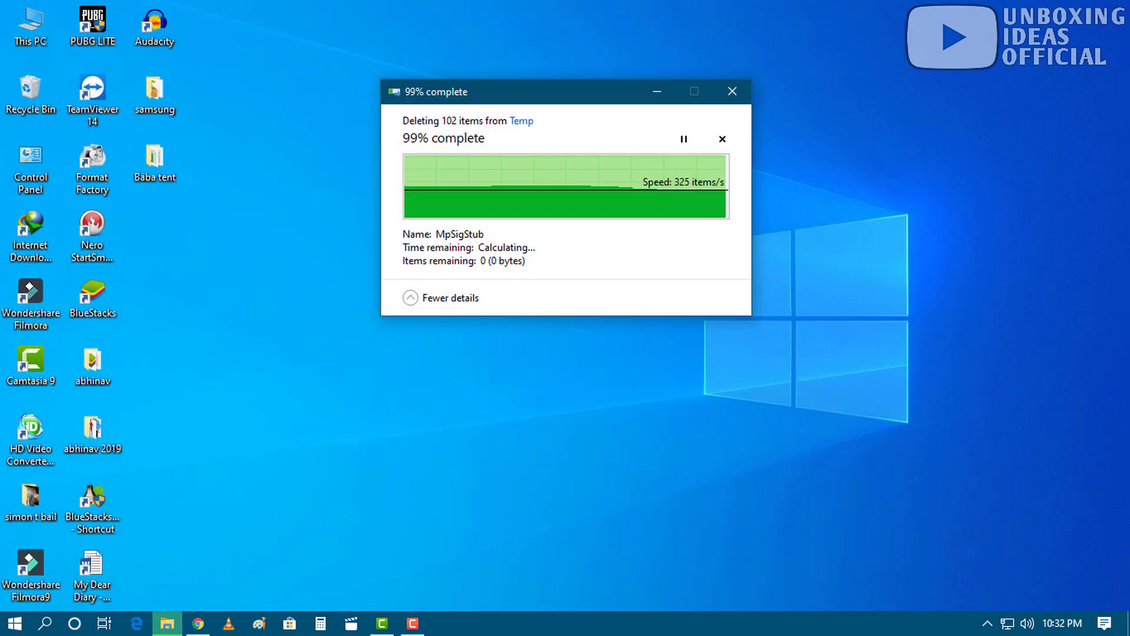
{"action": "right_click", "coordinate": [281, 361]}
{"action": "left_click", "coordinate": [309, 409]}
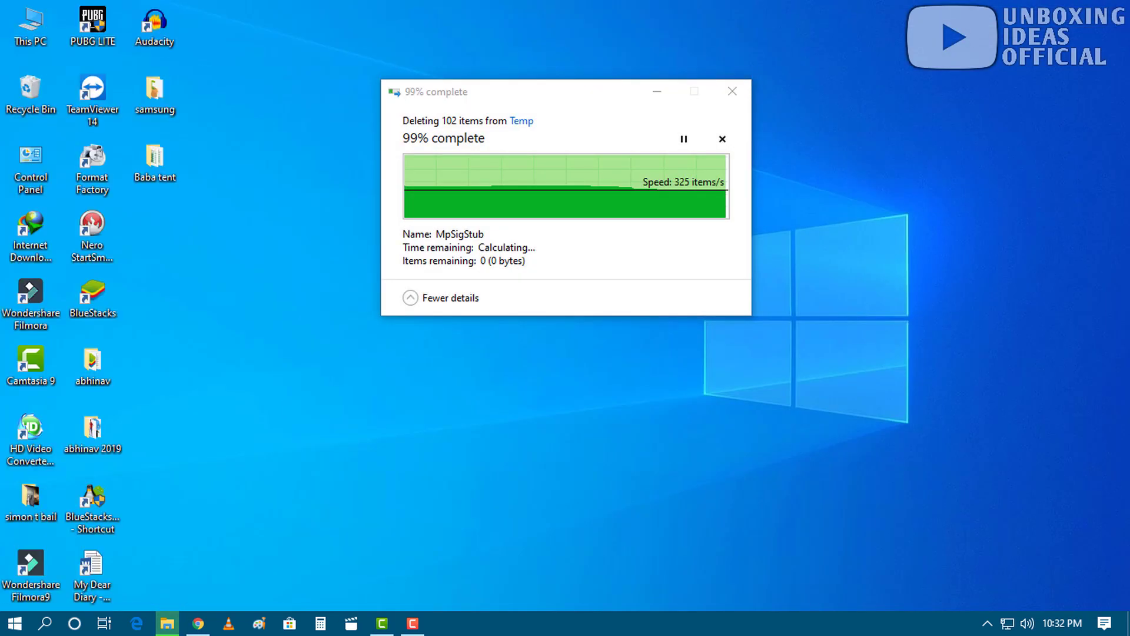
{"action": "left_click_drag", "start_coordinate": [554, 92], "coordinate": [912, 13]}
{"action": "left_click", "coordinate": [612, 283]}
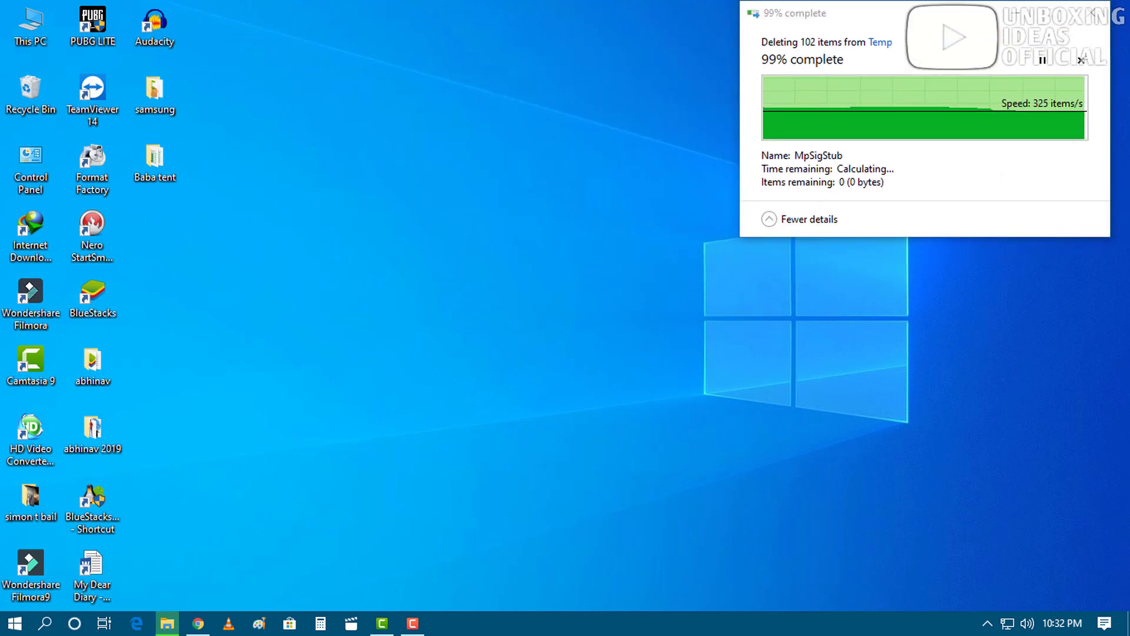
- Open the current user's temporary files folder by running "%temp%"
{"action": "key", "text": "super+r"}
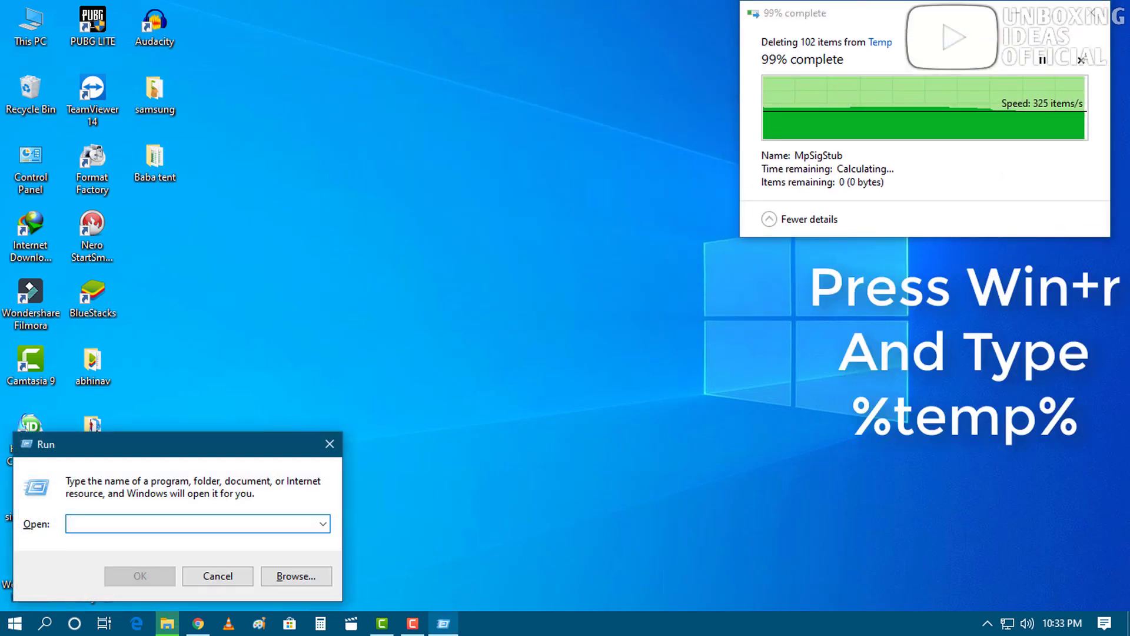
{"action": "left_click_drag", "start_coordinate": [177, 444], "coordinate": [530, 230]}
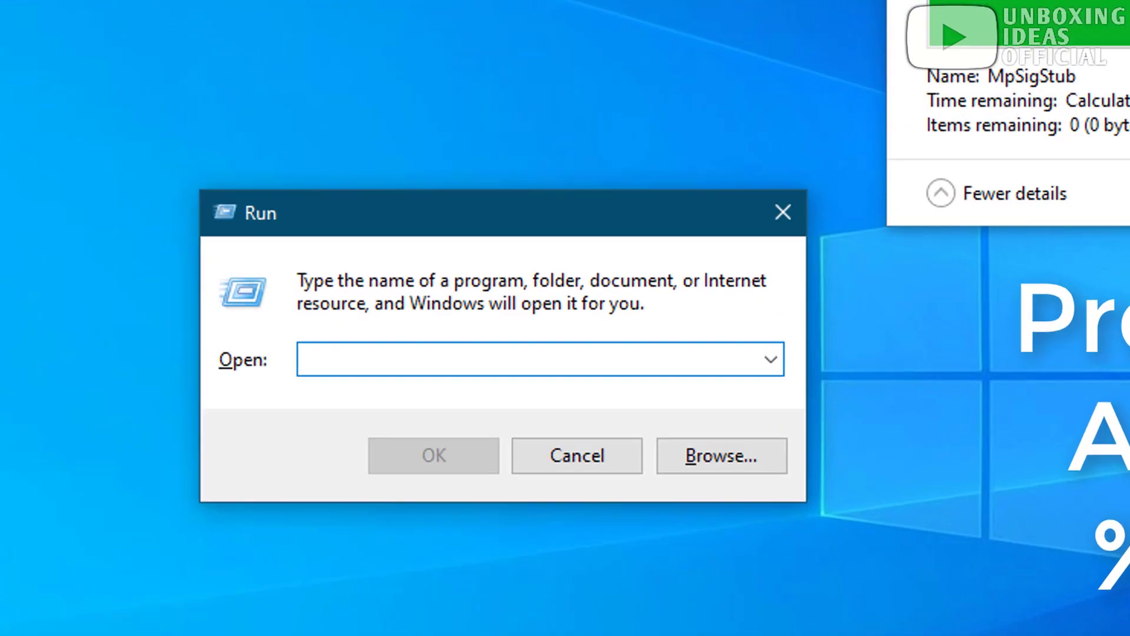
{"action": "type", "text": "%temp"}
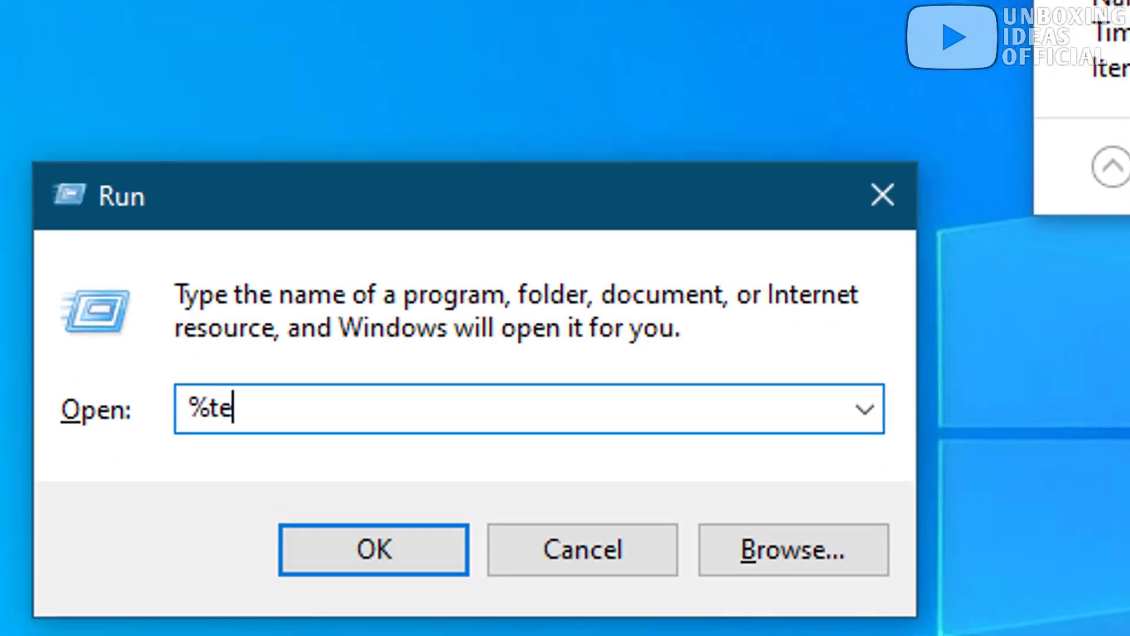
{"action": "type", "text": "%"}
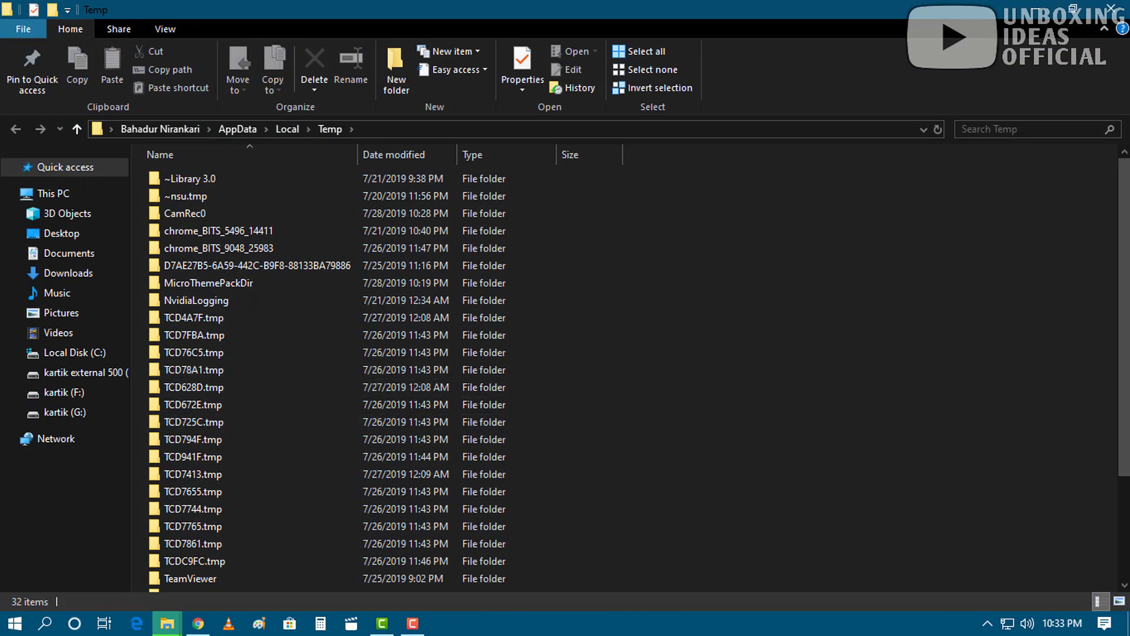
- Permanently delete all items in the user's AppData Temp folder, skipping the file in use, close the folder and refresh the desktop
{"action": "key", "text": "ctrl+a"}
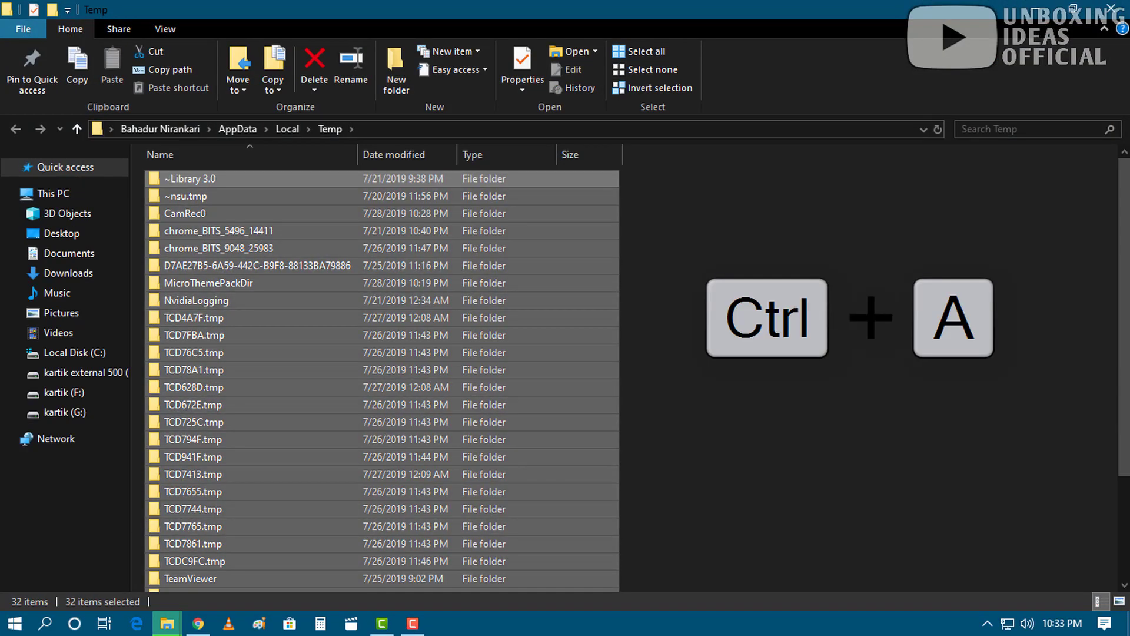
{"action": "key", "text": "shift+Delete"}
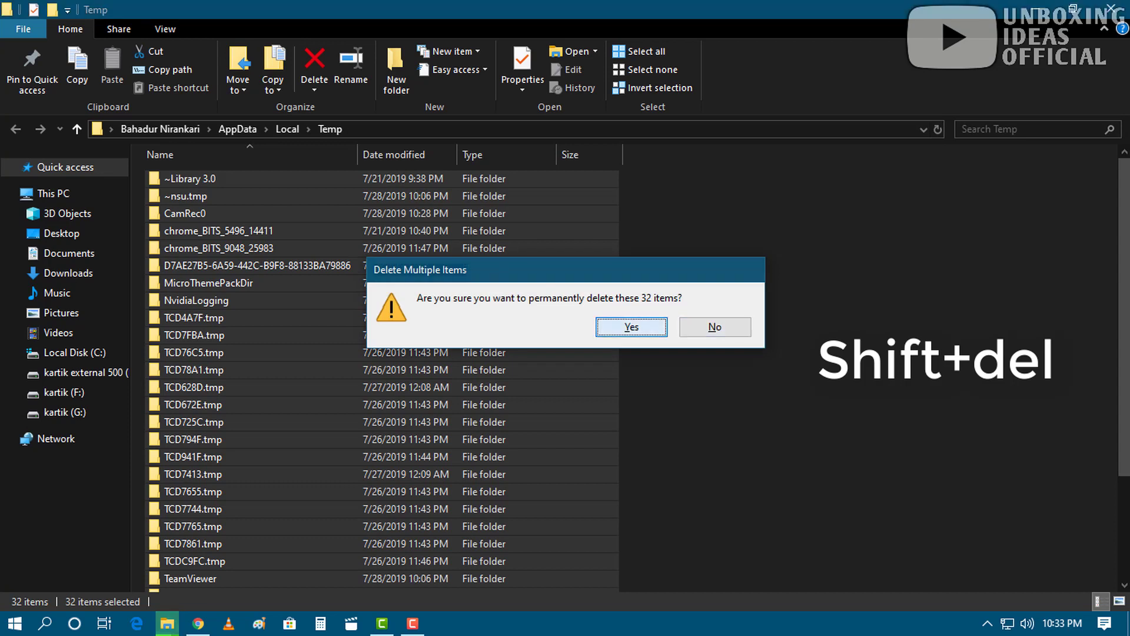
{"action": "key", "text": "Return"}
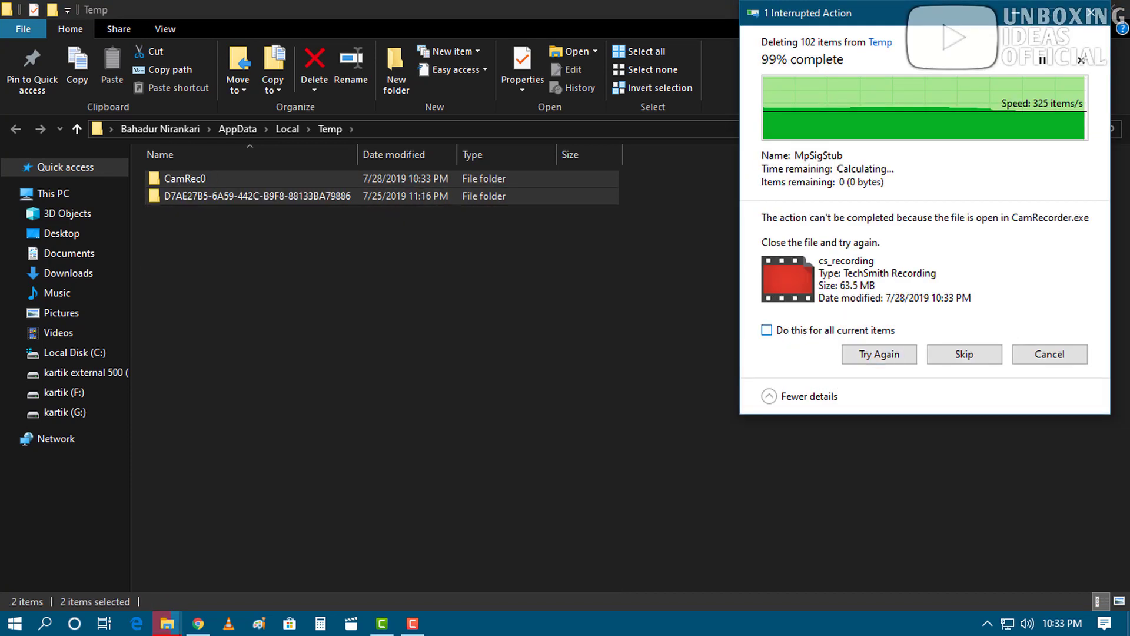
{"action": "left_click", "coordinate": [964, 355]}
{"action": "left_click", "coordinate": [1116, 9]}
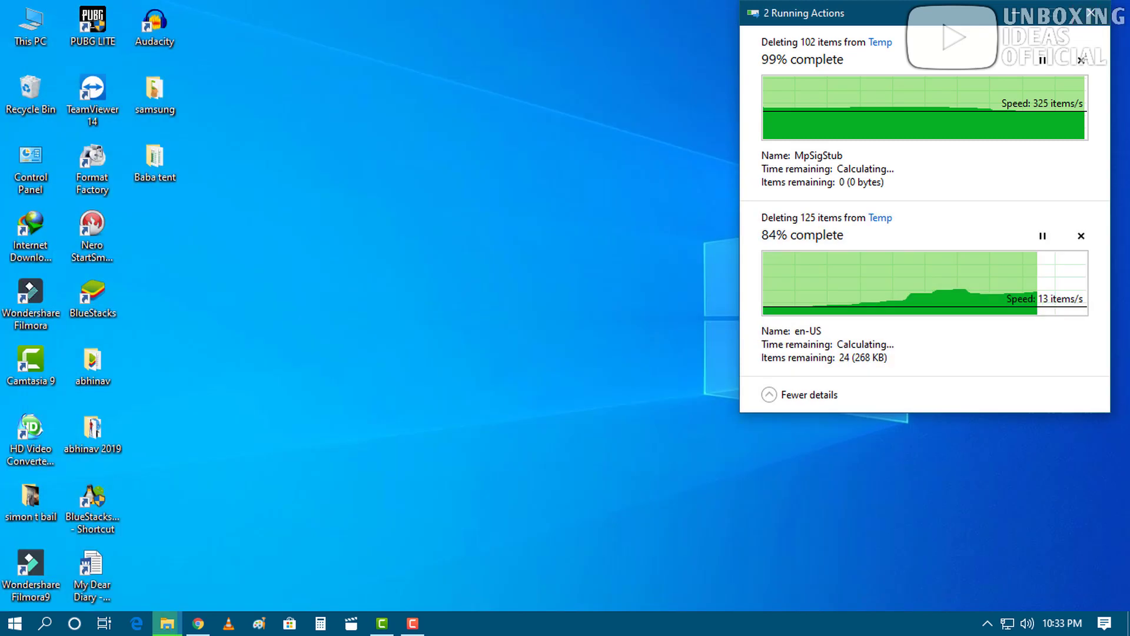
{"action": "right_click", "coordinate": [518, 210]}
{"action": "left_click", "coordinate": [533, 260]}
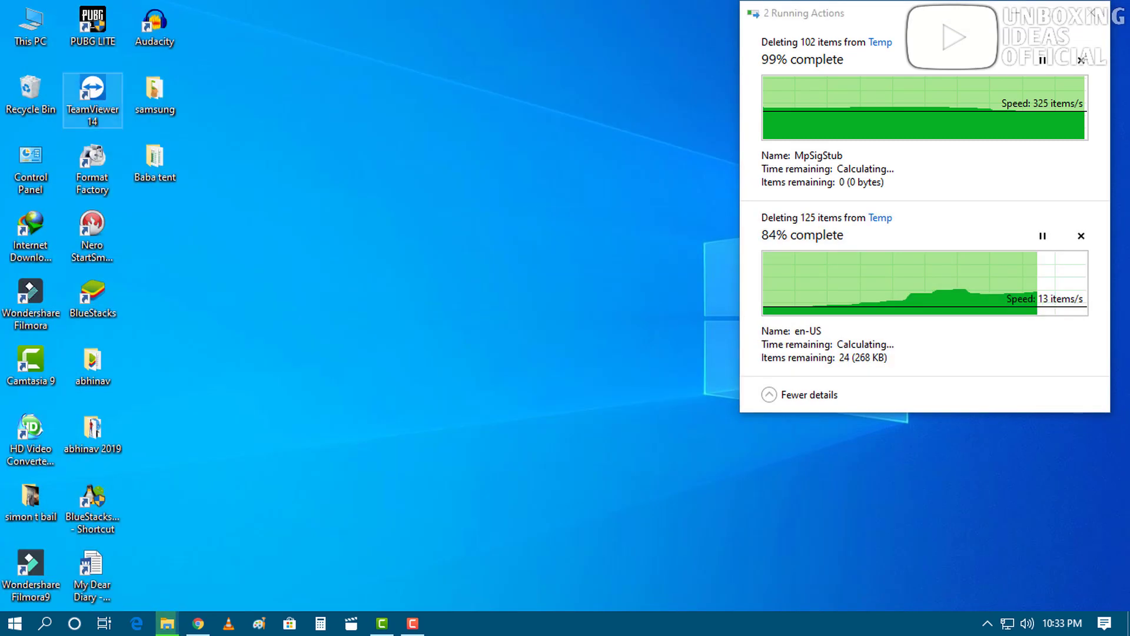
- Open This PC and check the D: drive for a leftover PUBG folder, then return to the drive overview
{"action": "left_click", "coordinate": [30, 27]}
{"action": "double_click", "coordinate": [31, 26]}
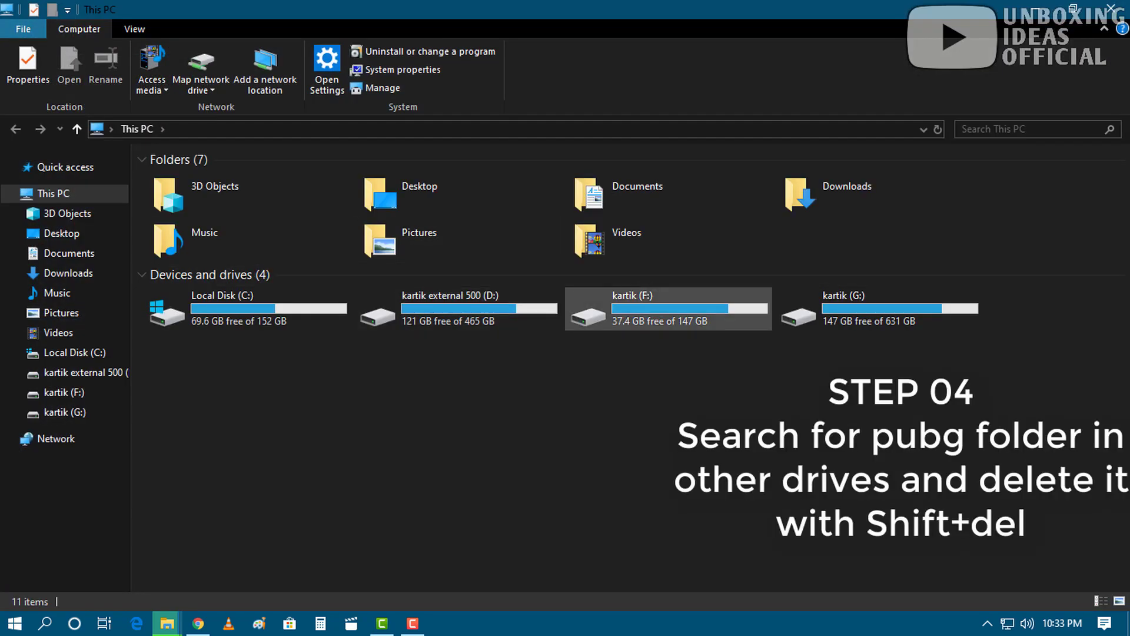
{"action": "double_click", "coordinate": [458, 309]}
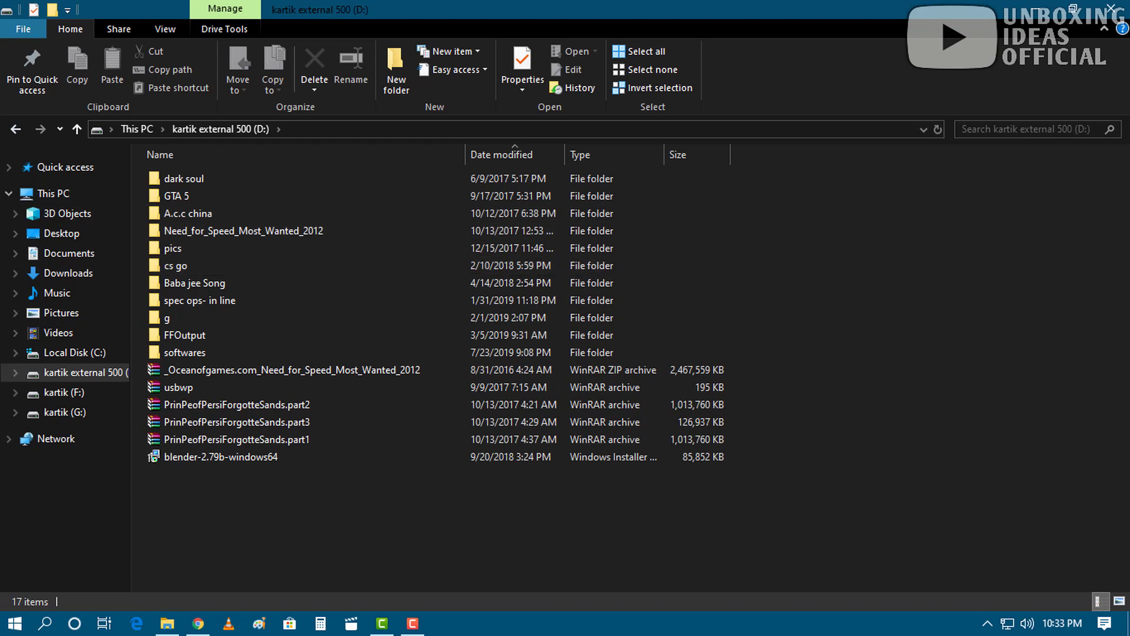
{"action": "left_click", "coordinate": [15, 129]}
{"action": "left_click", "coordinate": [668, 309]}
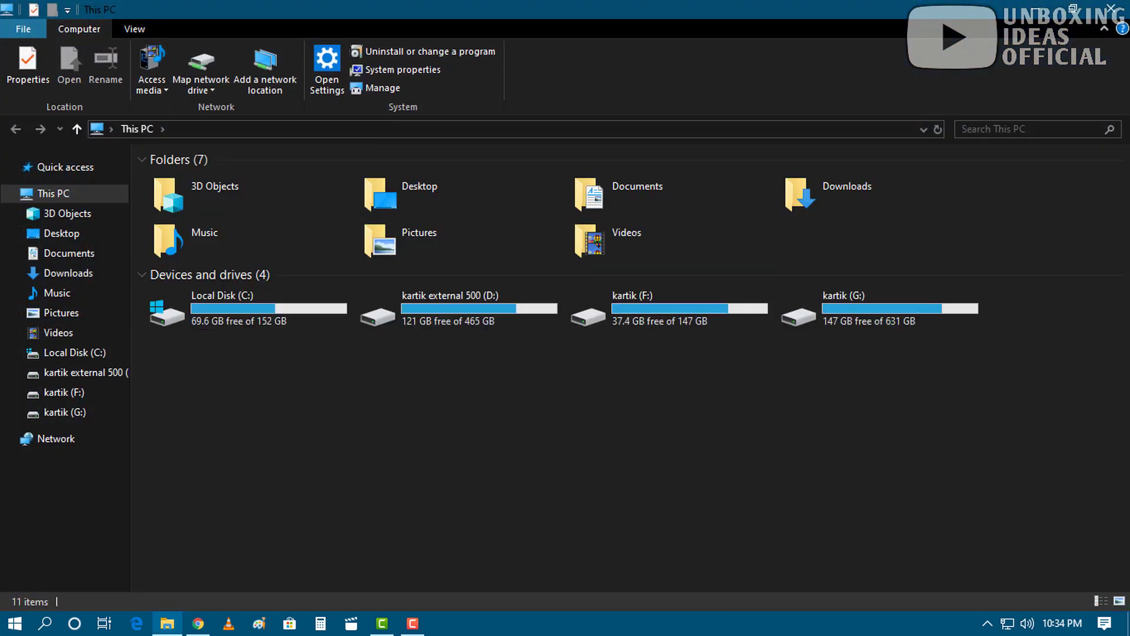
- Switch to Chrome and examine the PUBG Lite download page for the installer, required programs and system requirements, then minimise the browser
{"action": "left_click", "coordinate": [198, 624]}
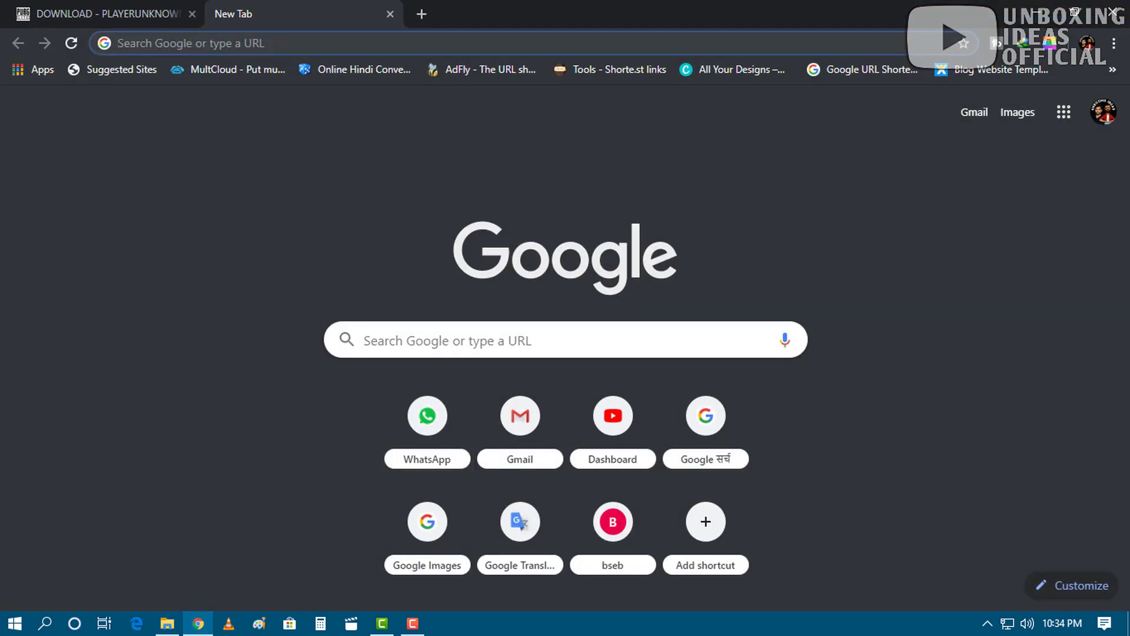
{"action": "left_click", "coordinate": [70, 13]}
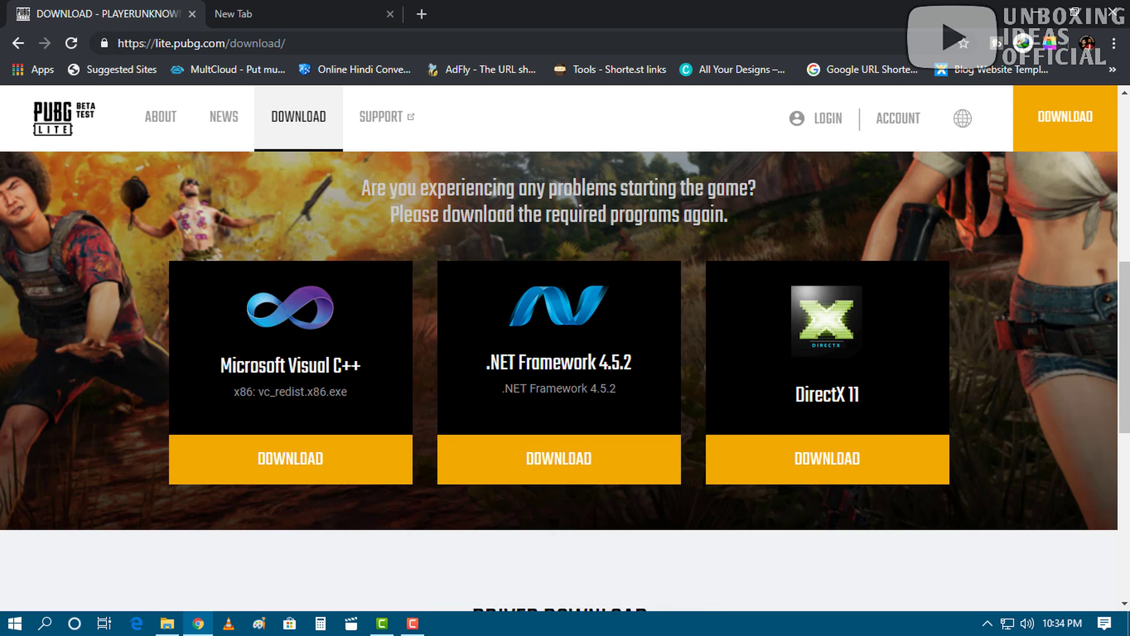
{"action": "scroll", "coordinate": [559, 333], "scroll_direction": "up", "scroll_amount": 4}
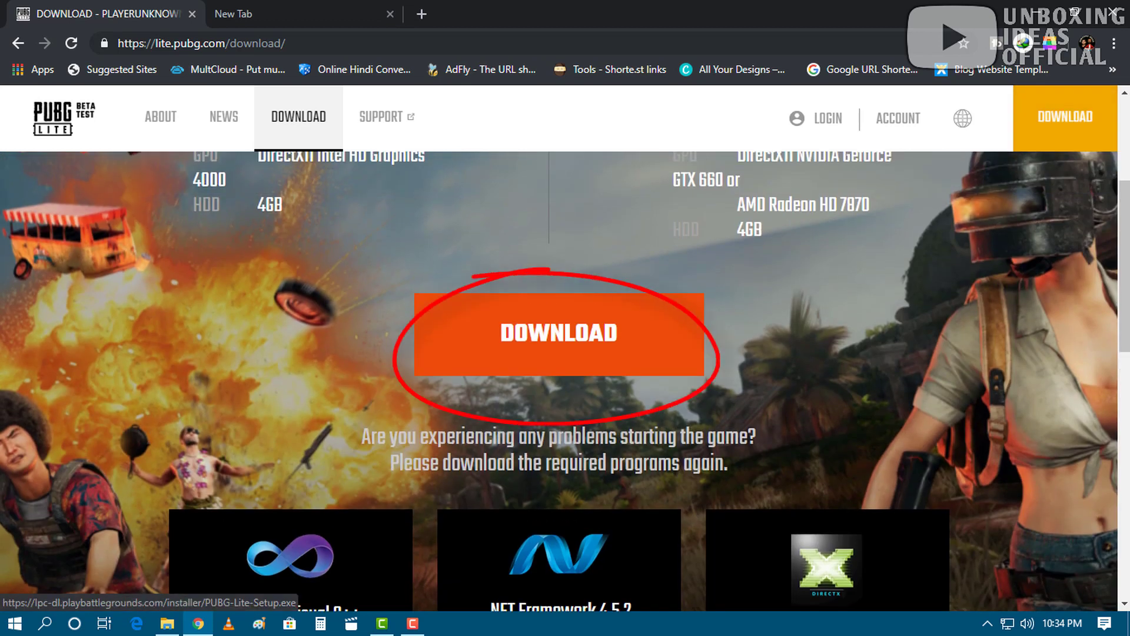
{"action": "scroll", "coordinate": [560, 332], "scroll_direction": "up", "scroll_amount": 2}
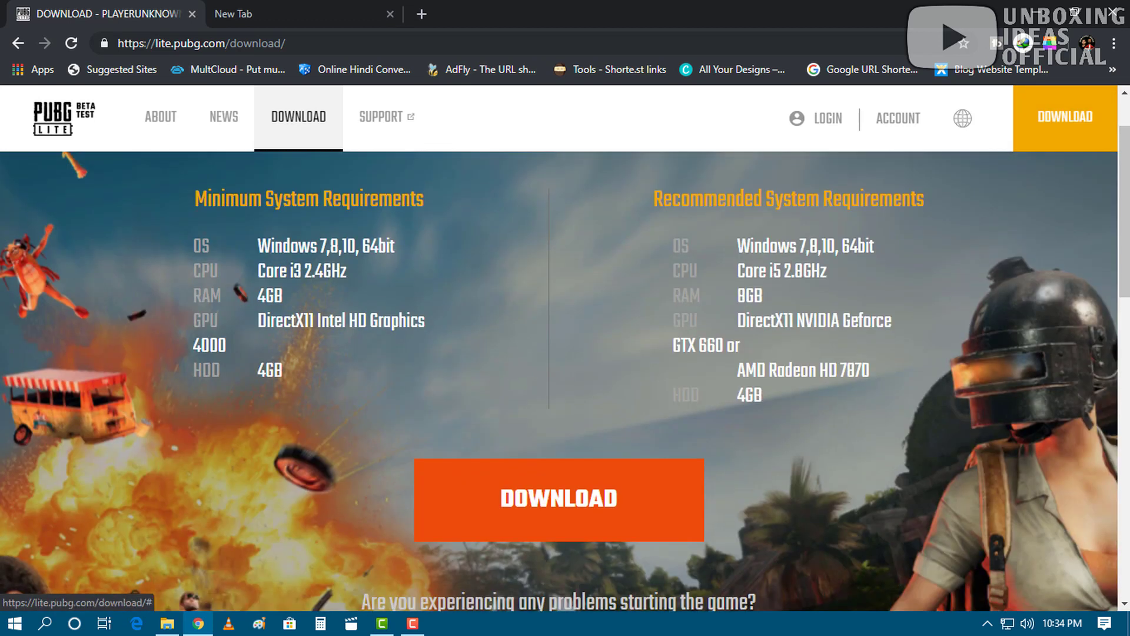
{"action": "left_click", "coordinate": [1037, 12]}
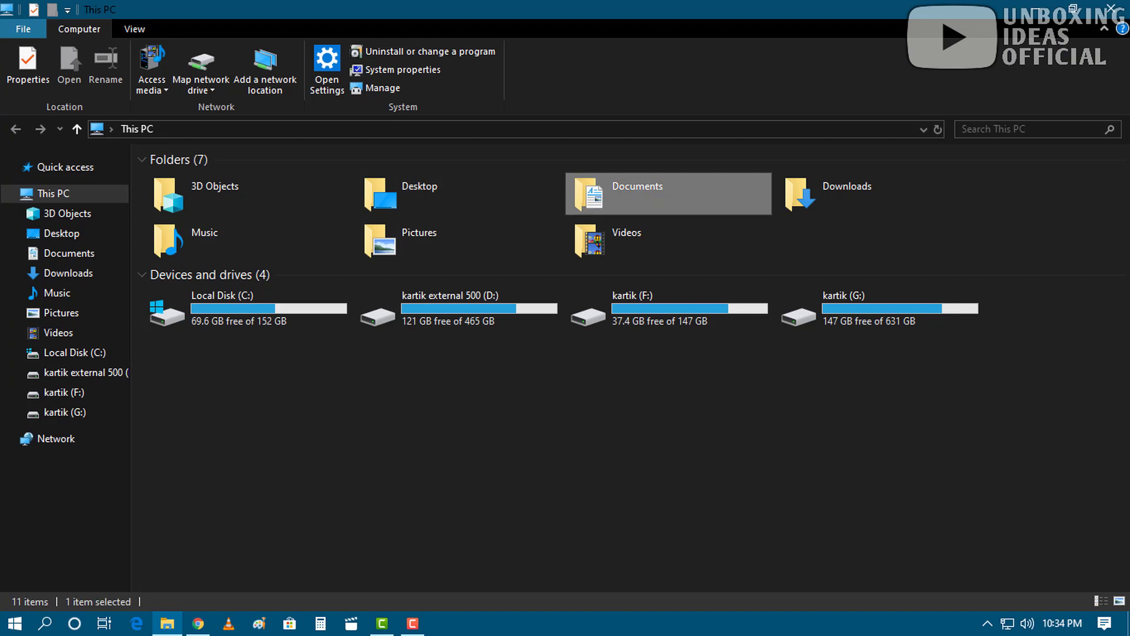
- Launch PUBG-Lite-Setup from the Downloads folder and exit the setup wizard without installing
{"action": "double_click", "coordinate": [635, 194]}
{"action": "left_click", "coordinate": [16, 129]}
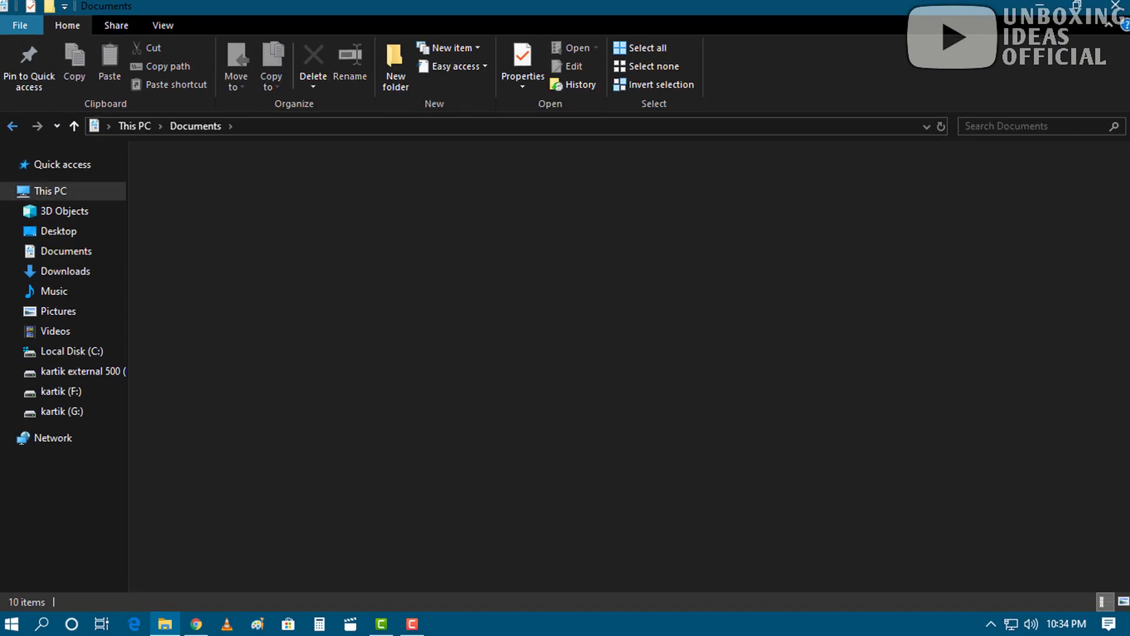
{"action": "double_click", "coordinate": [848, 194]}
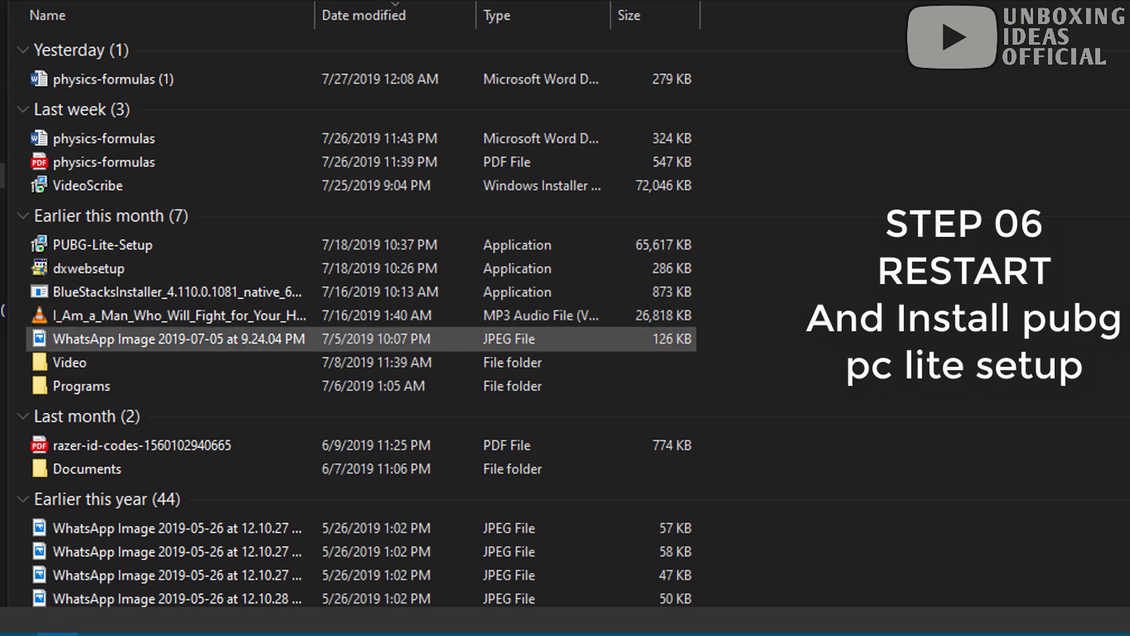
{"action": "left_click", "coordinate": [102, 245]}
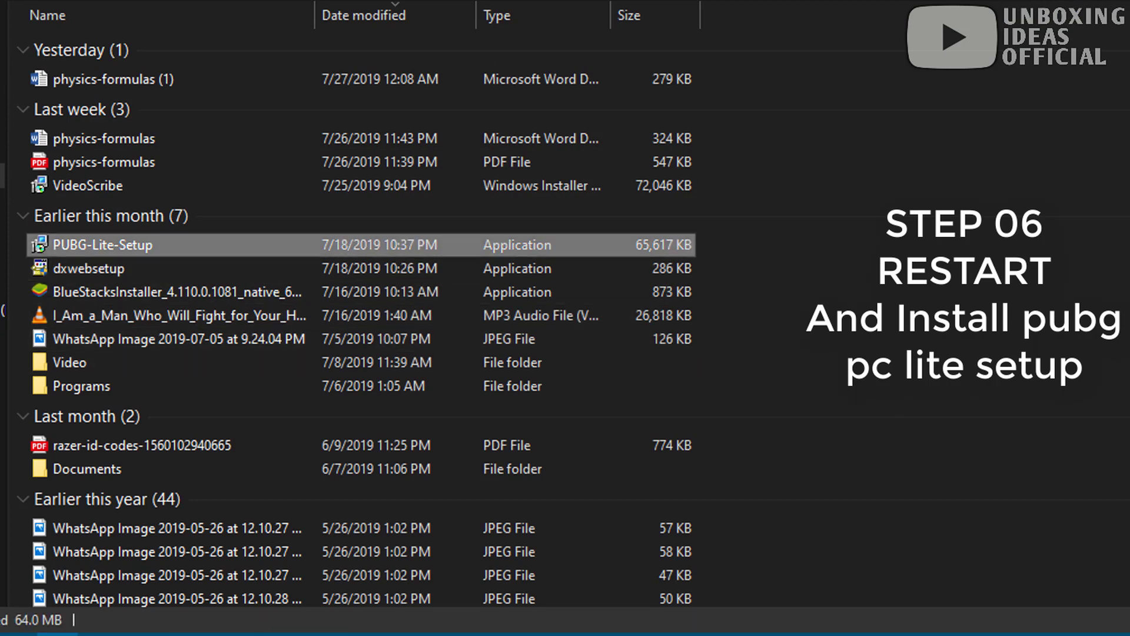
{"action": "double_click", "coordinate": [103, 245]}
{"action": "left_click", "coordinate": [669, 253]}
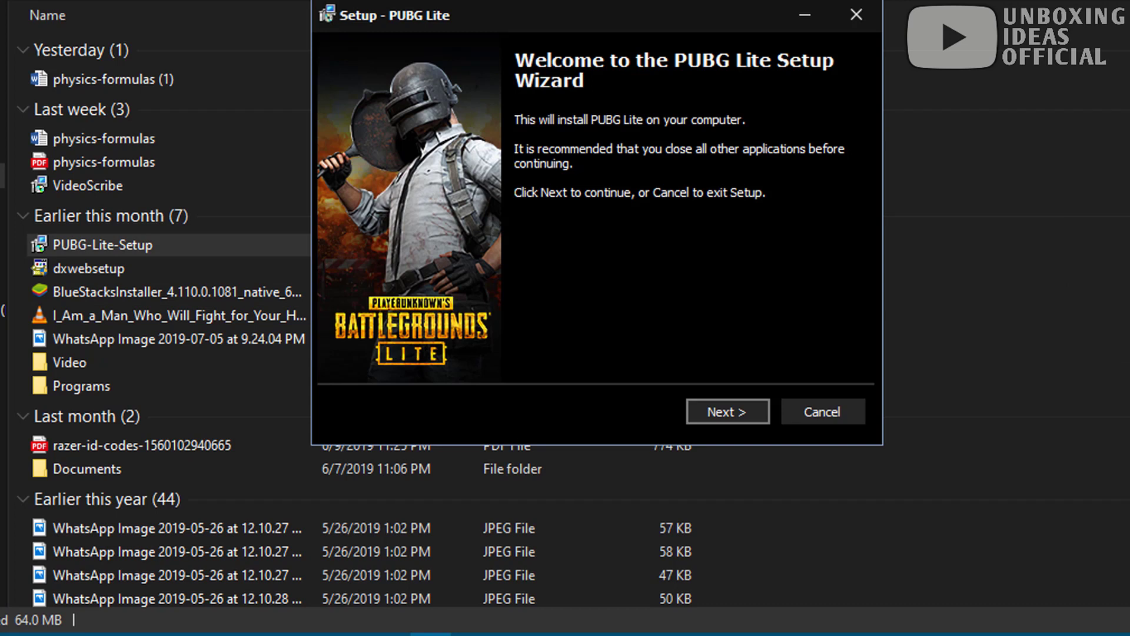
{"action": "left_click", "coordinate": [823, 412]}
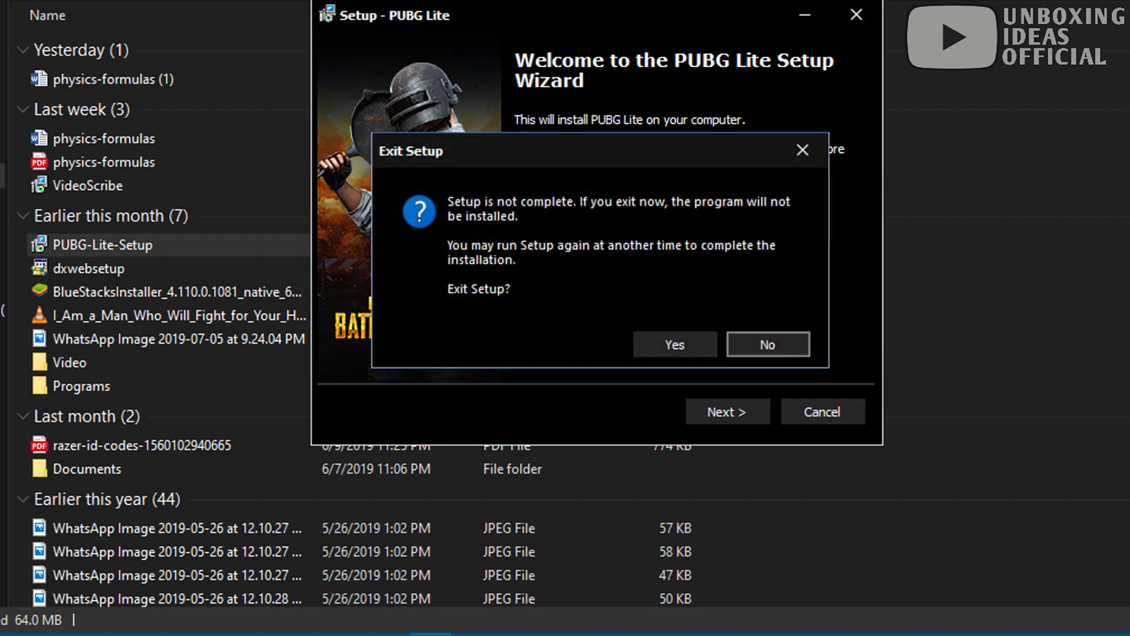
{"action": "left_click", "coordinate": [675, 344]}
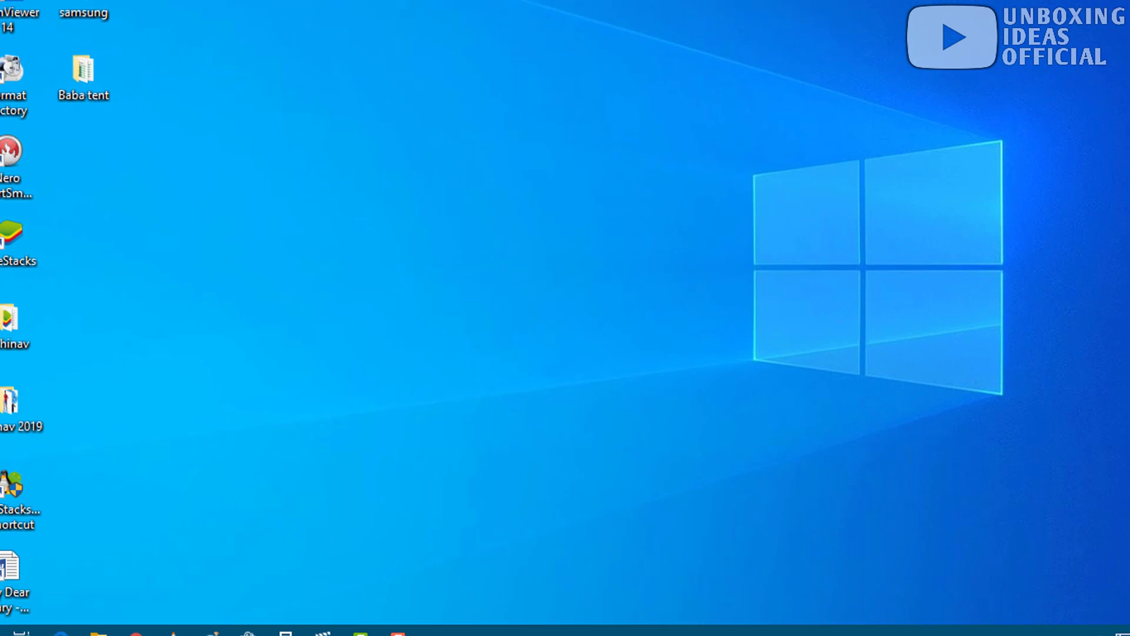
- Look at the Windows power options for restarting the computer and dismiss them without restarting
{"action": "right_click", "coordinate": [592, 198]}
{"action": "left_click", "coordinate": [635, 246]}
{"action": "left_click", "coordinate": [14, 623]}
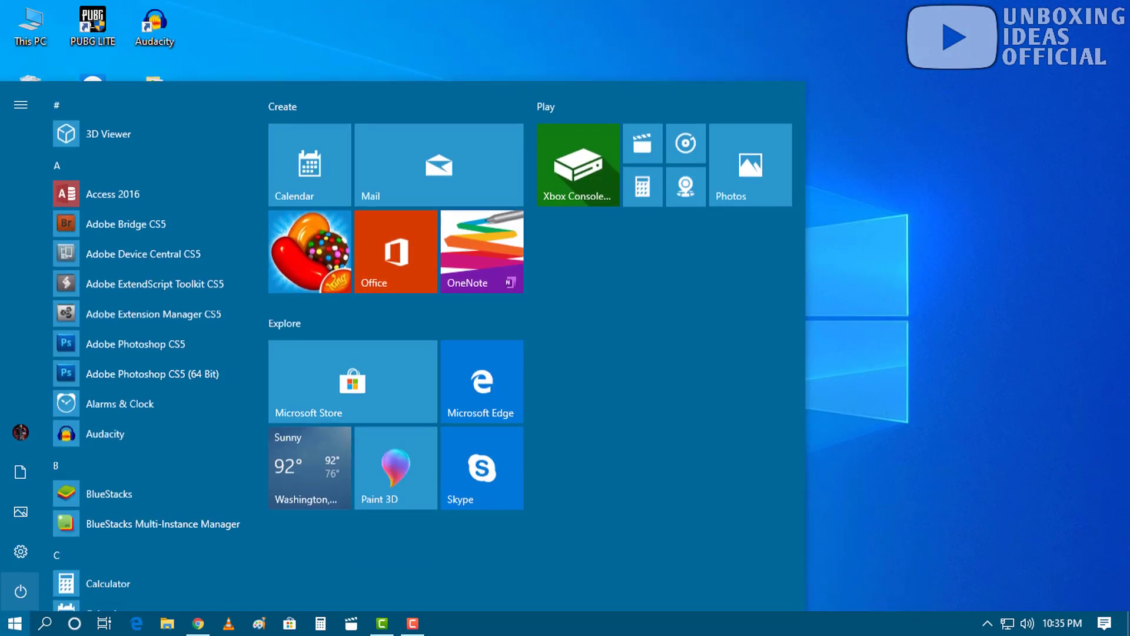
{"action": "left_click", "coordinate": [21, 591]}
{"action": "left_click", "coordinate": [58, 524]}
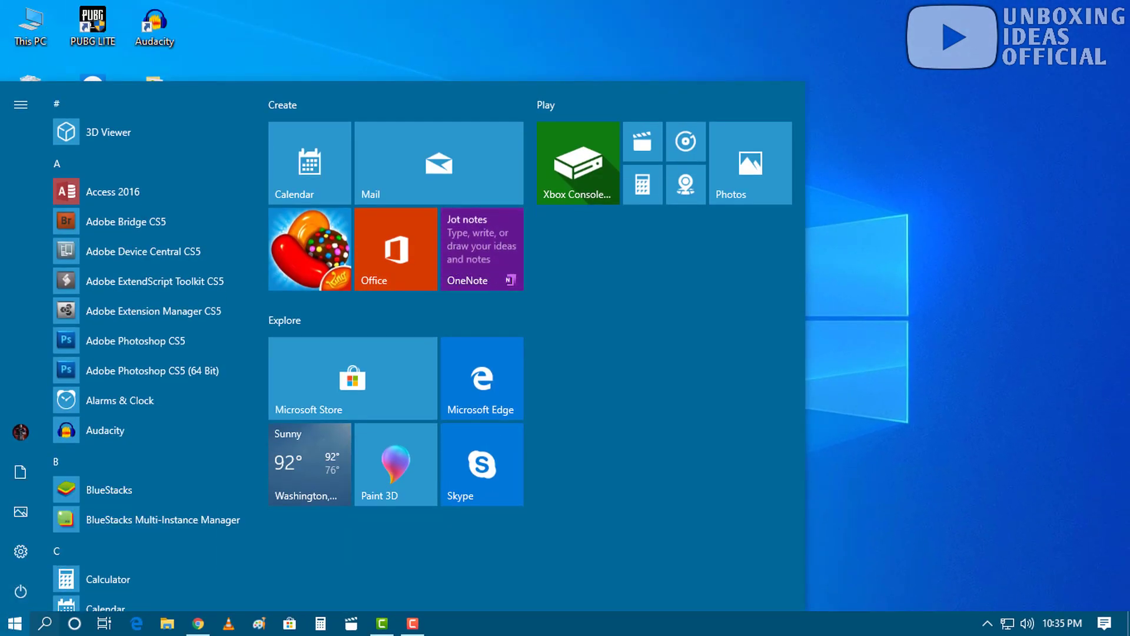
{"action": "key", "text": "Escape"}
{"action": "right_click", "coordinate": [503, 255]}
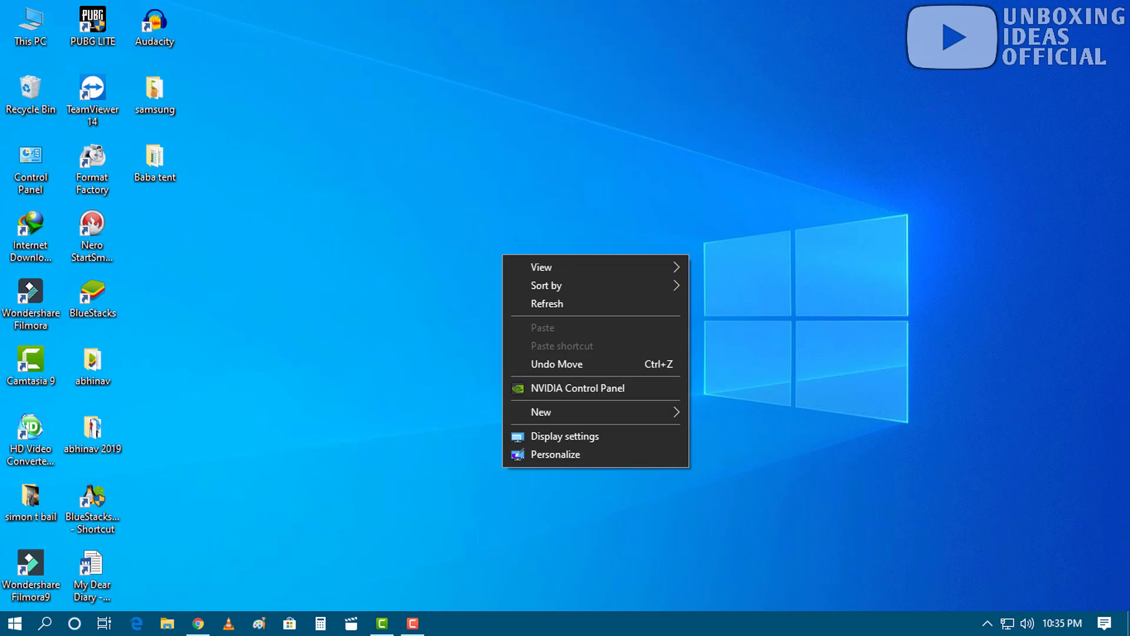
{"action": "left_click", "coordinate": [589, 304]}
{"action": "right_click", "coordinate": [424, 284]}
{"action": "left_click", "coordinate": [453, 331]}
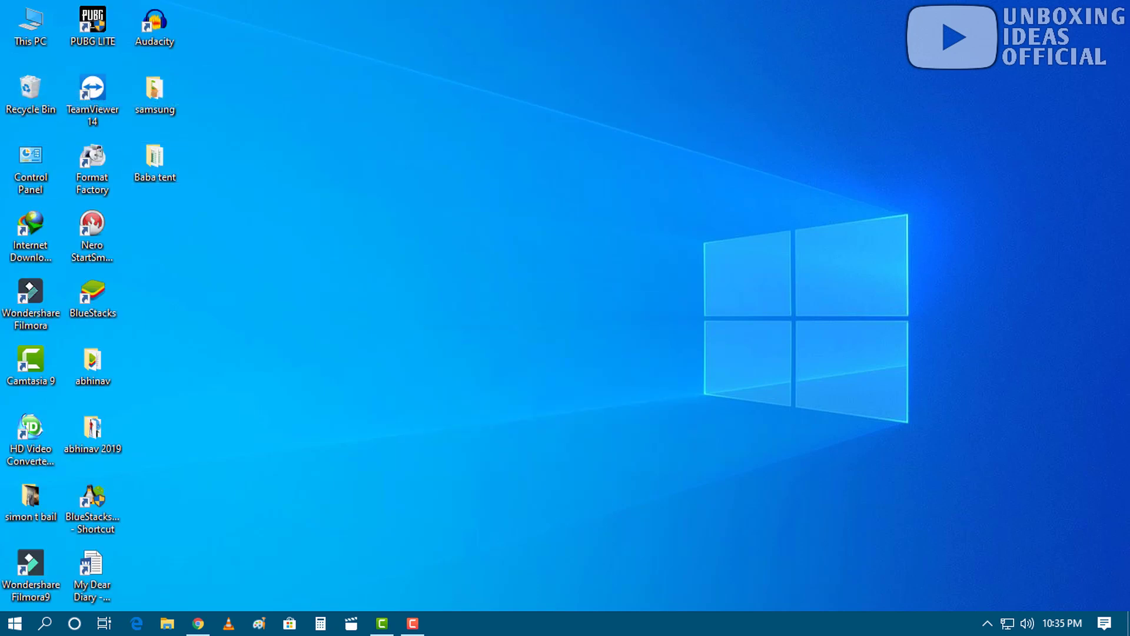
{"action": "right_click", "coordinate": [547, 227]}
{"action": "left_click", "coordinate": [580, 275]}
{"action": "right_click", "coordinate": [597, 281]}
{"action": "left_click", "coordinate": [629, 330]}
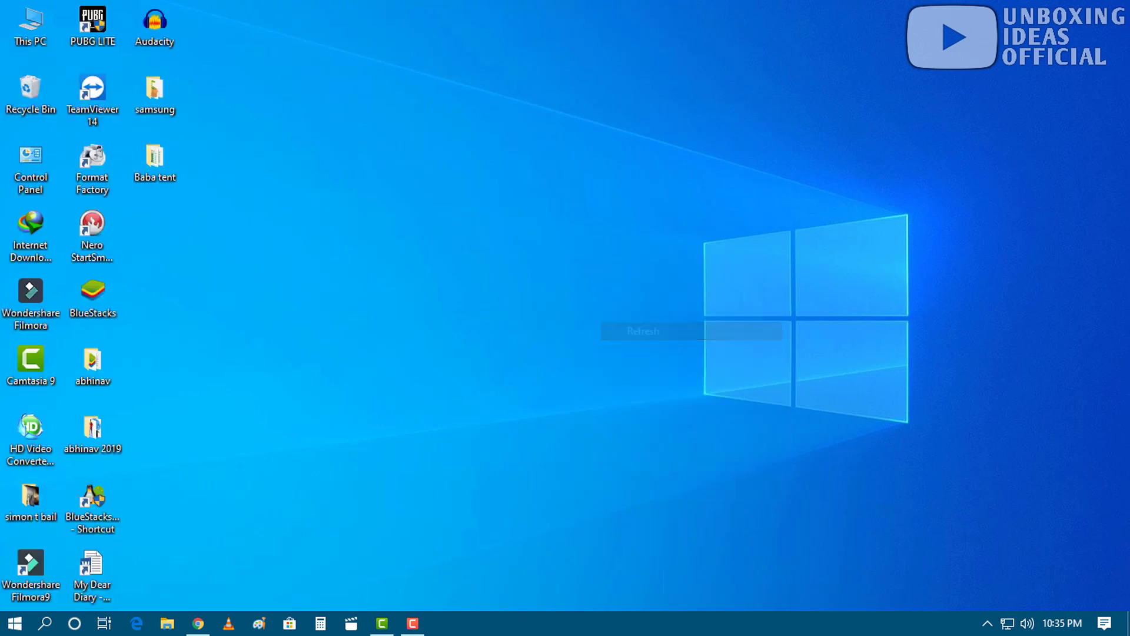
{"action": "right_click", "coordinate": [551, 277]}
{"action": "left_click", "coordinate": [596, 329]}
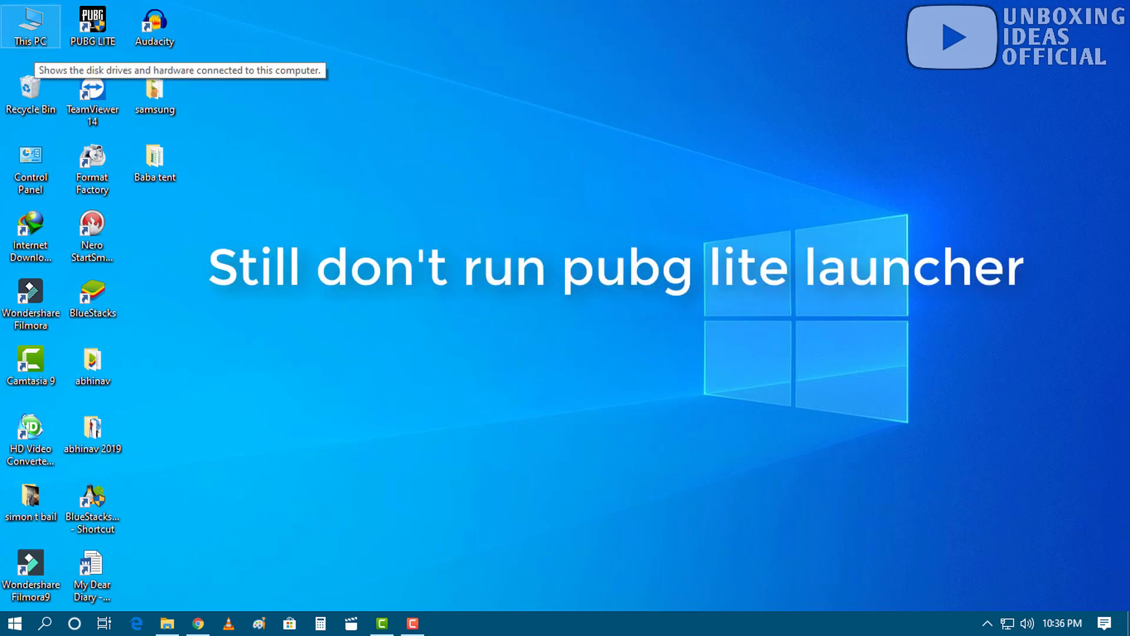
- Copy the Client folder from the root of drive C: and open the PUBGLite folder in Program Files (x86)
{"action": "double_click", "coordinate": [30, 27]}
{"action": "double_click", "coordinate": [188, 300]}
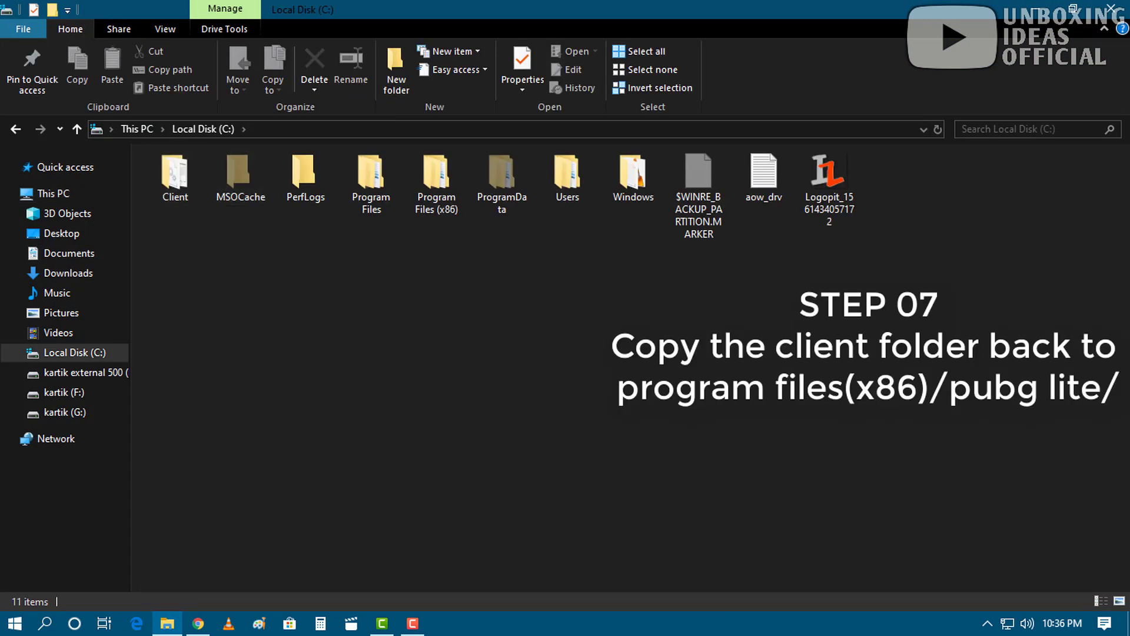
{"action": "right_click", "coordinate": [168, 173]}
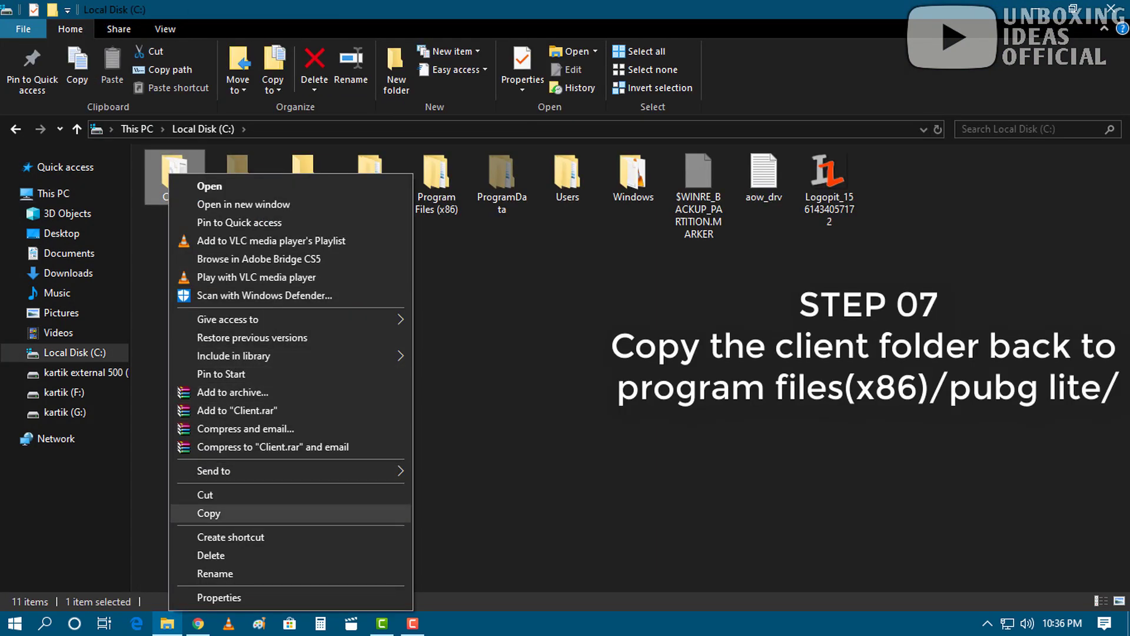
{"action": "left_click", "coordinate": [208, 513]}
{"action": "double_click", "coordinate": [436, 180]}
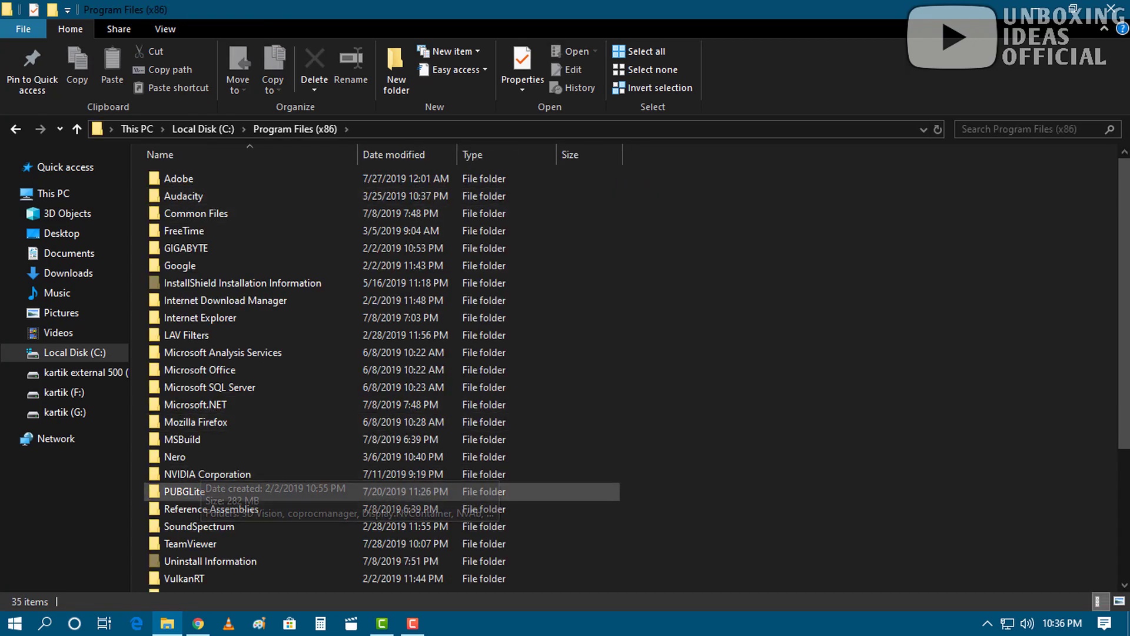
{"action": "double_click", "coordinate": [184, 490]}
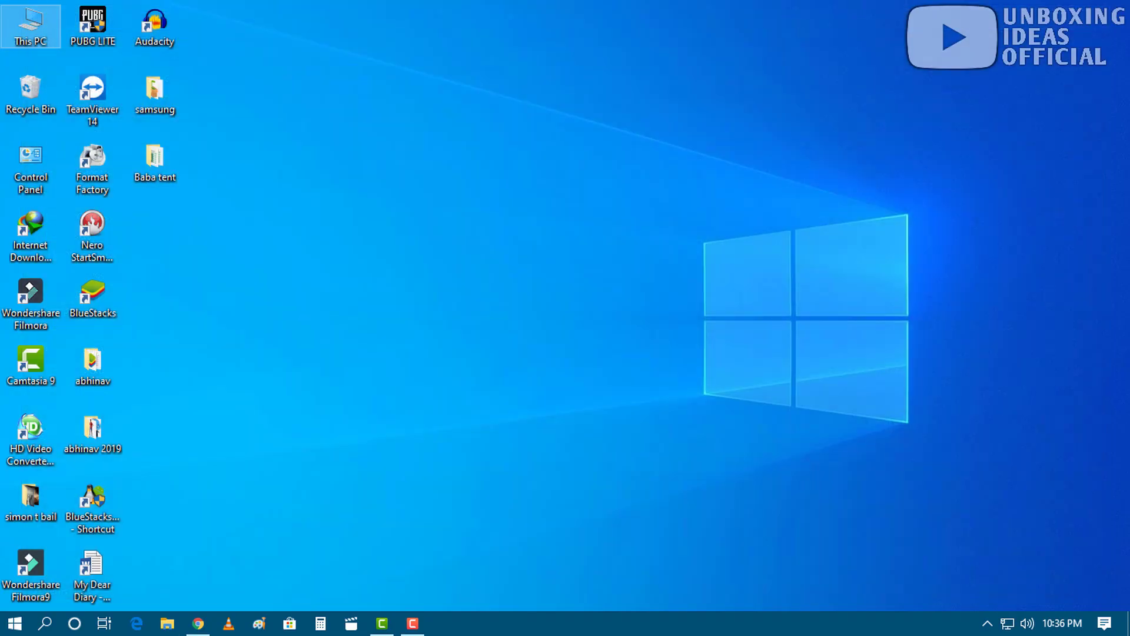
{"action": "right_click", "coordinate": [613, 207]}
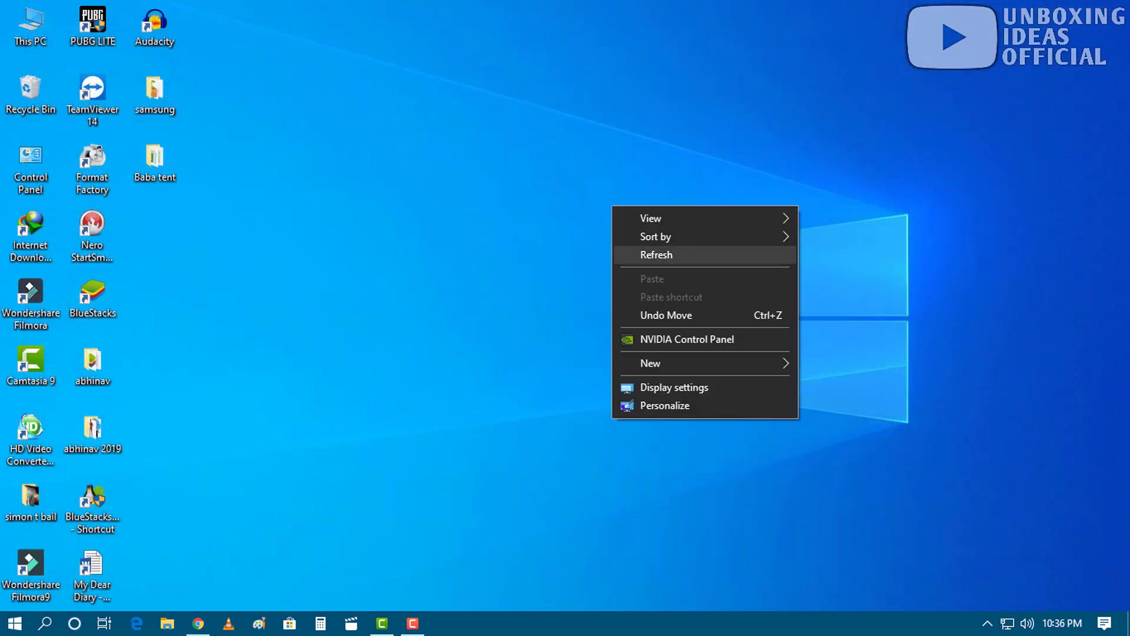
{"action": "left_click", "coordinate": [656, 255]}
{"action": "right_click", "coordinate": [541, 272]}
{"action": "left_click", "coordinate": [585, 320]}
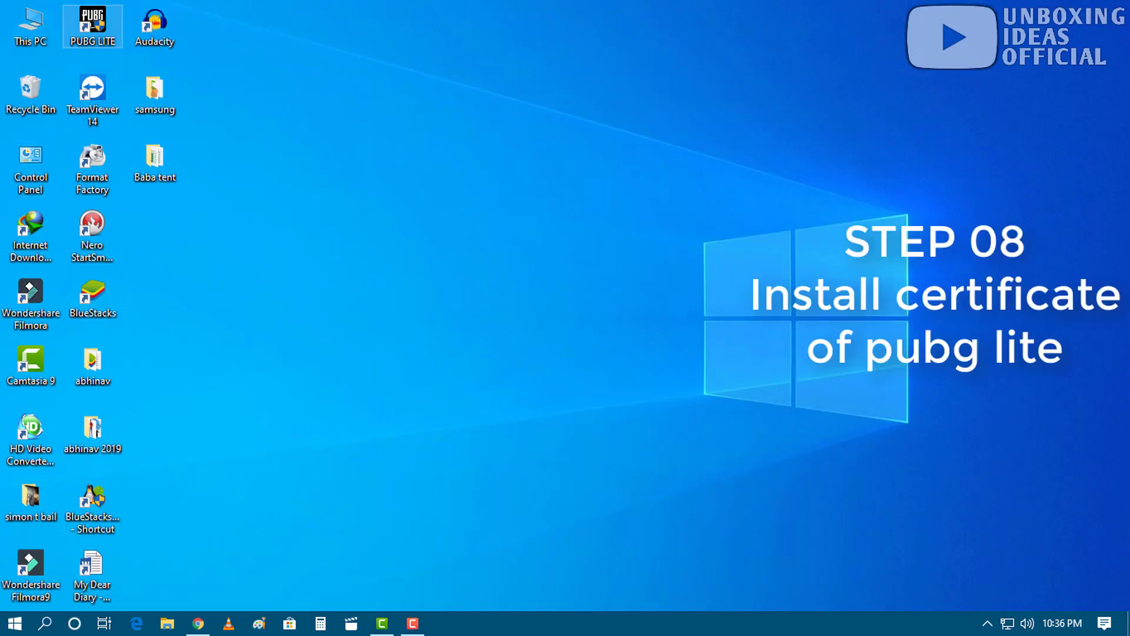
- Open the file location of the PUBG LITE desktop shortcut, maximise the window and enter the Client folder
{"action": "right_click", "coordinate": [92, 22]}
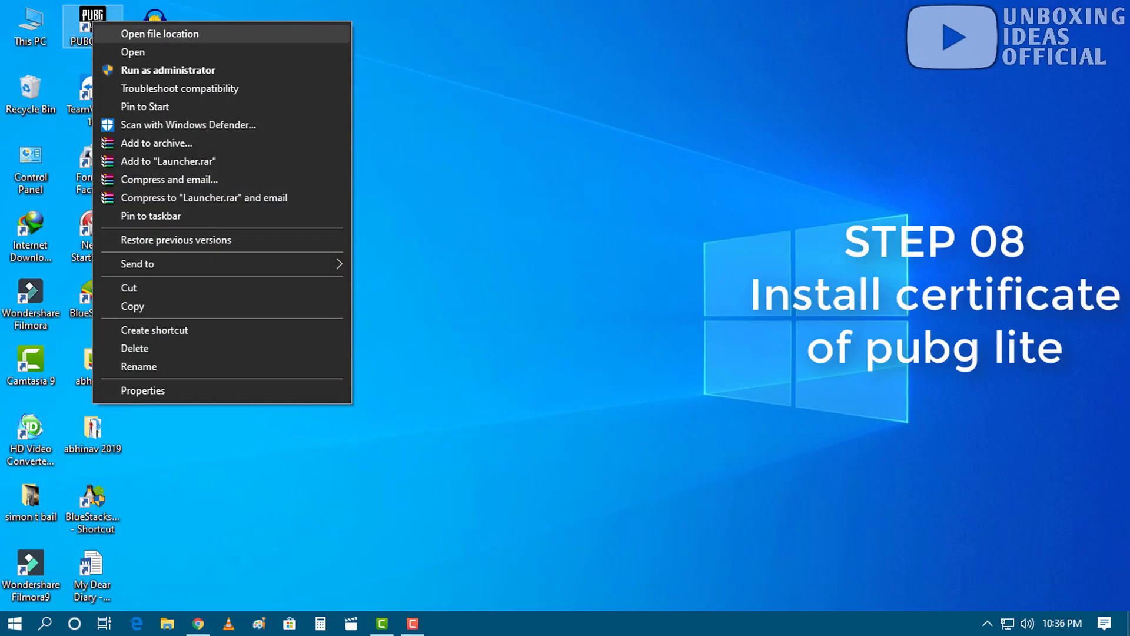
{"action": "key", "text": "Return"}
{"action": "key", "text": "super+Up"}
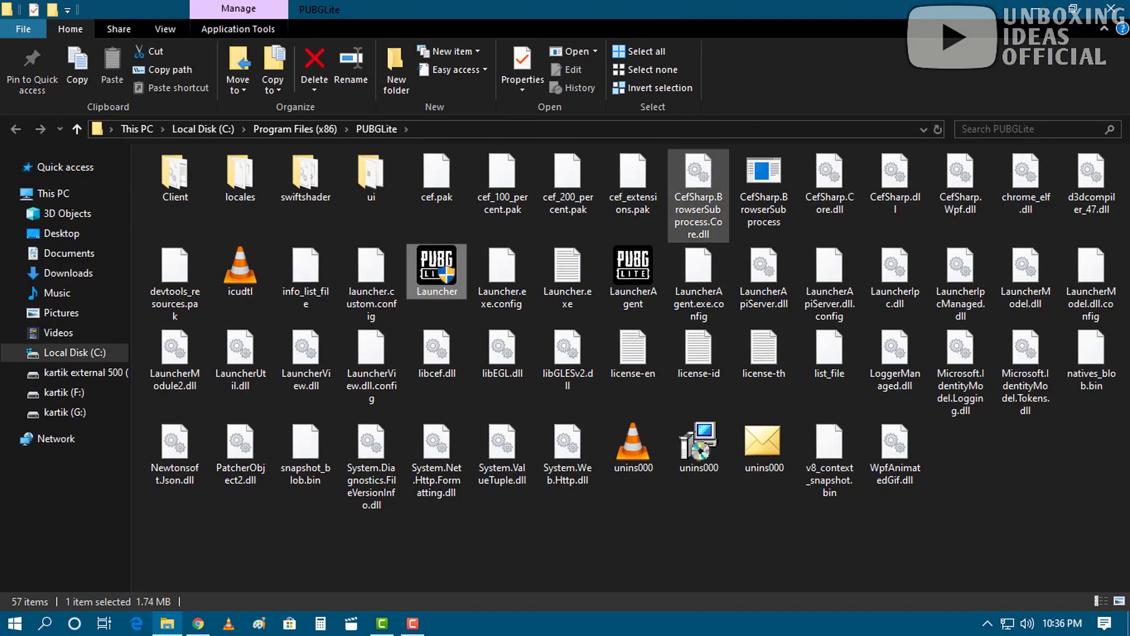
{"action": "left_click", "coordinate": [175, 178]}
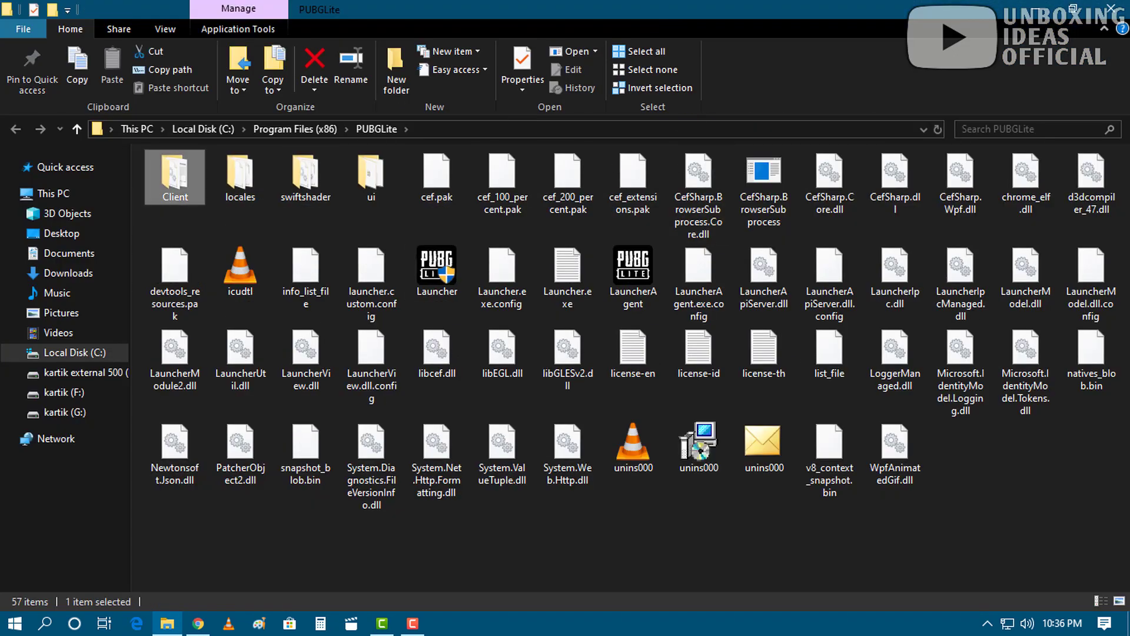
{"action": "double_click", "coordinate": [174, 177]}
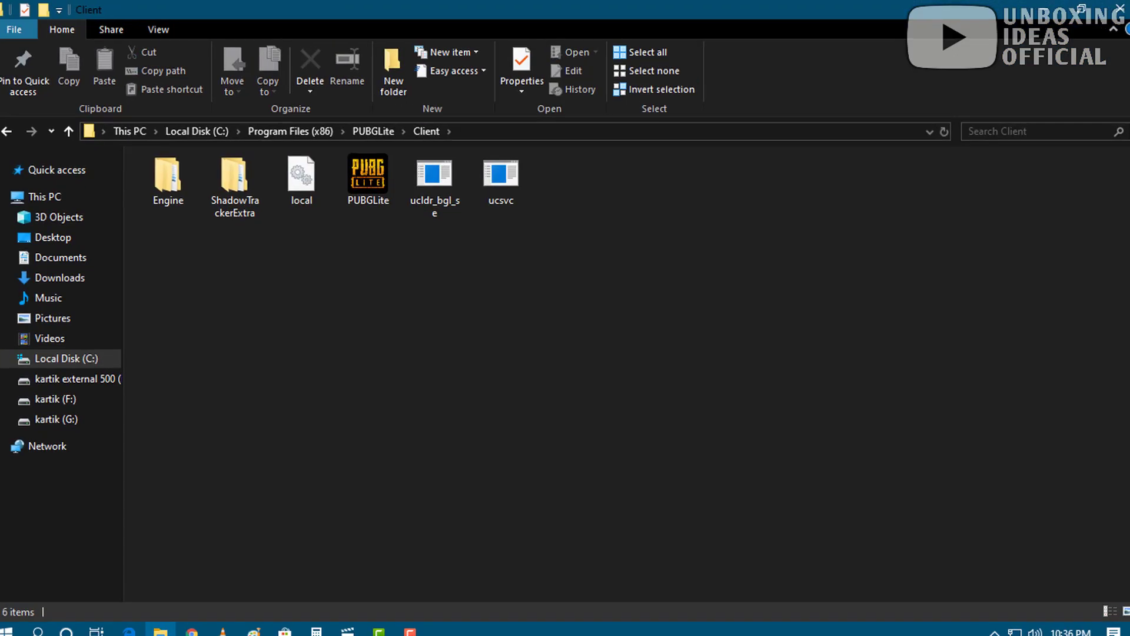
- Open the properties of the PUBGLite application in the Client folder and show its digital signatures
{"action": "left_click", "coordinate": [368, 179]}
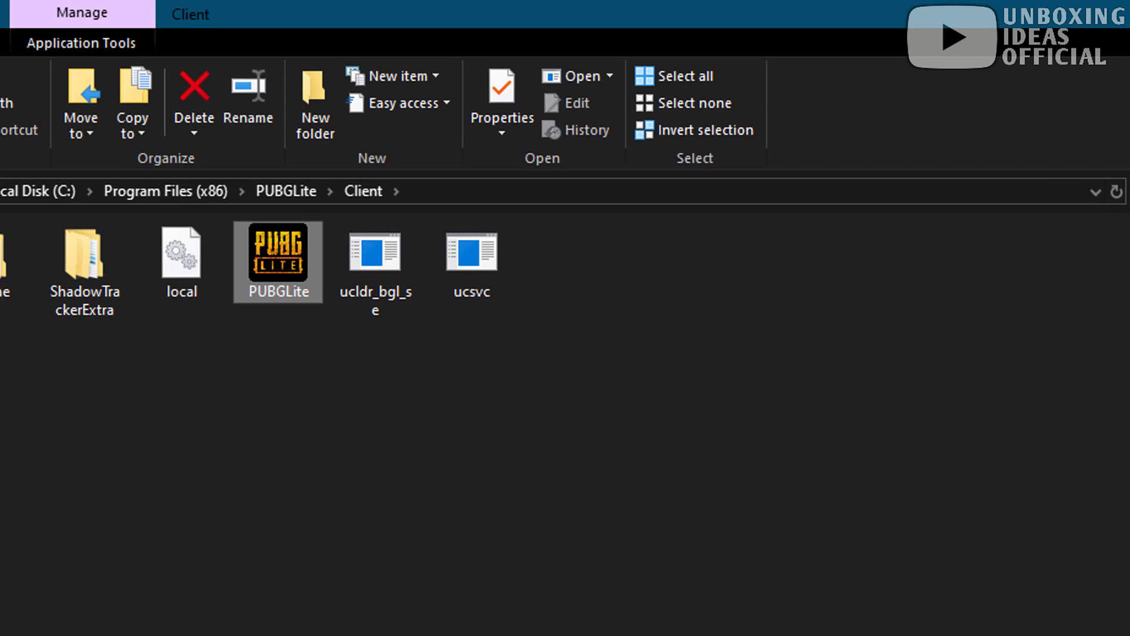
{"action": "right_click", "coordinate": [264, 279]}
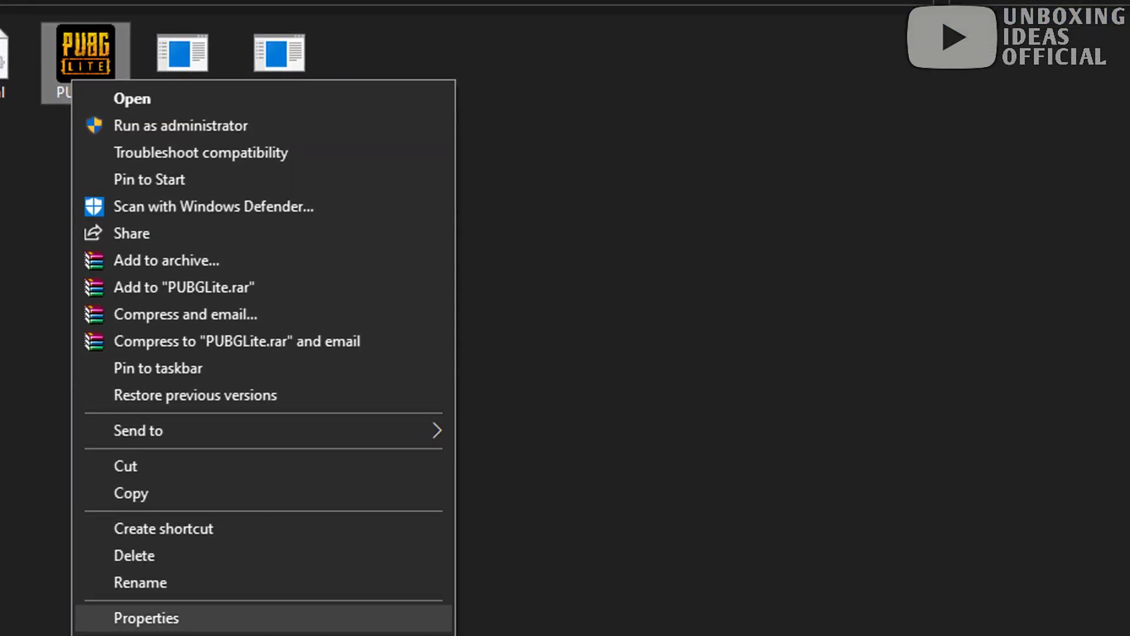
{"action": "left_click", "coordinate": [146, 617]}
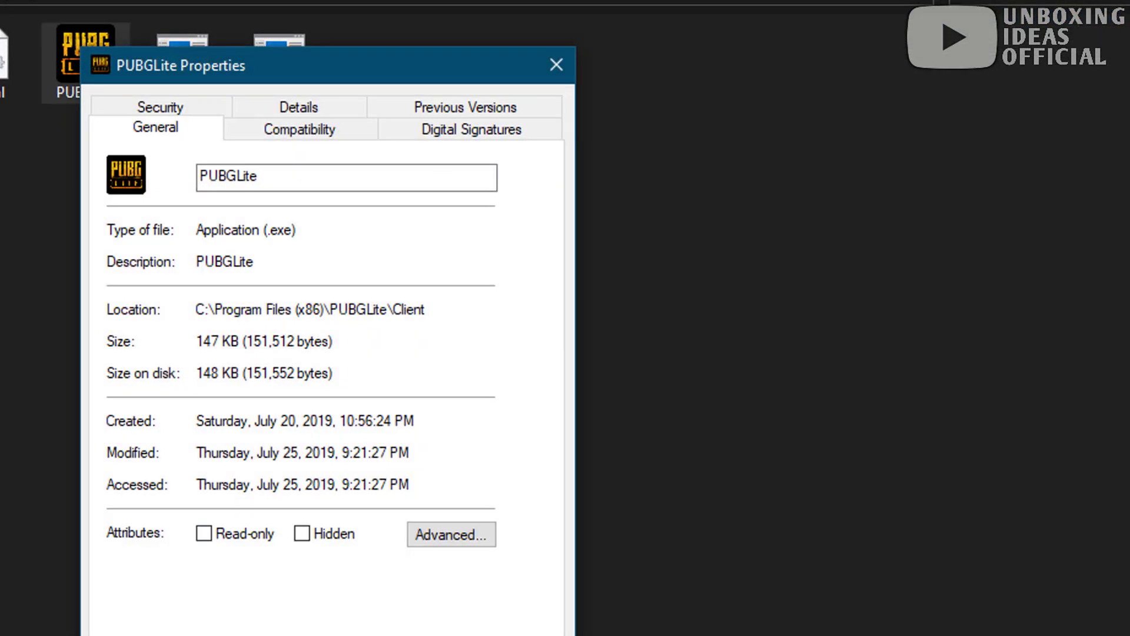
{"action": "left_click", "coordinate": [471, 129]}
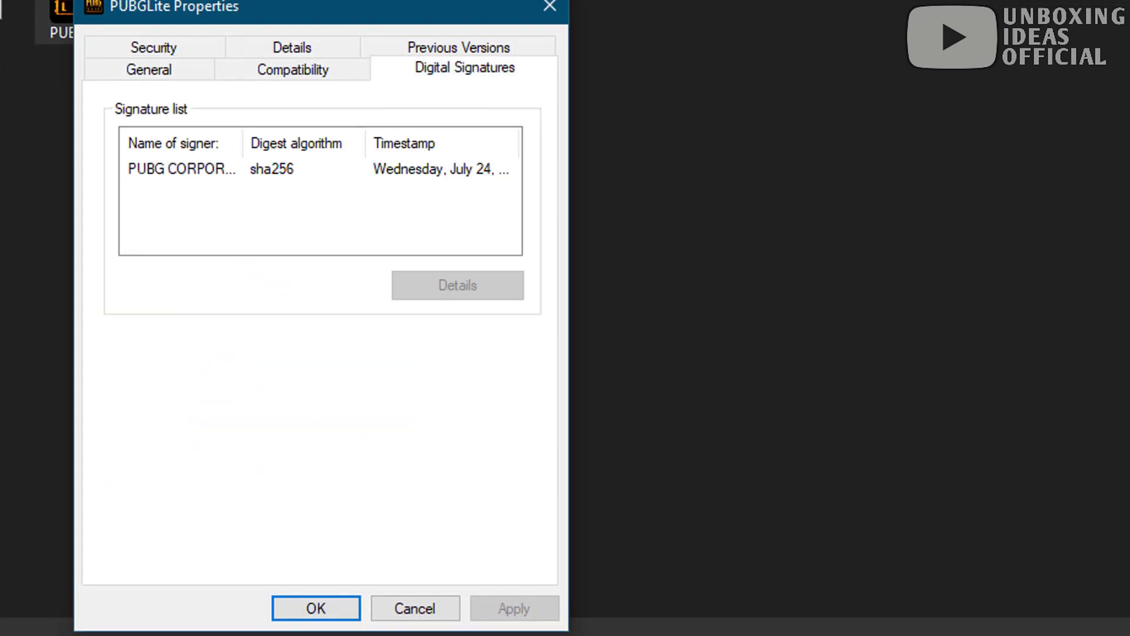
- Open the details of the PUBG CORPORATION signature and view its certificate with the install option
{"action": "left_click", "coordinate": [182, 169]}
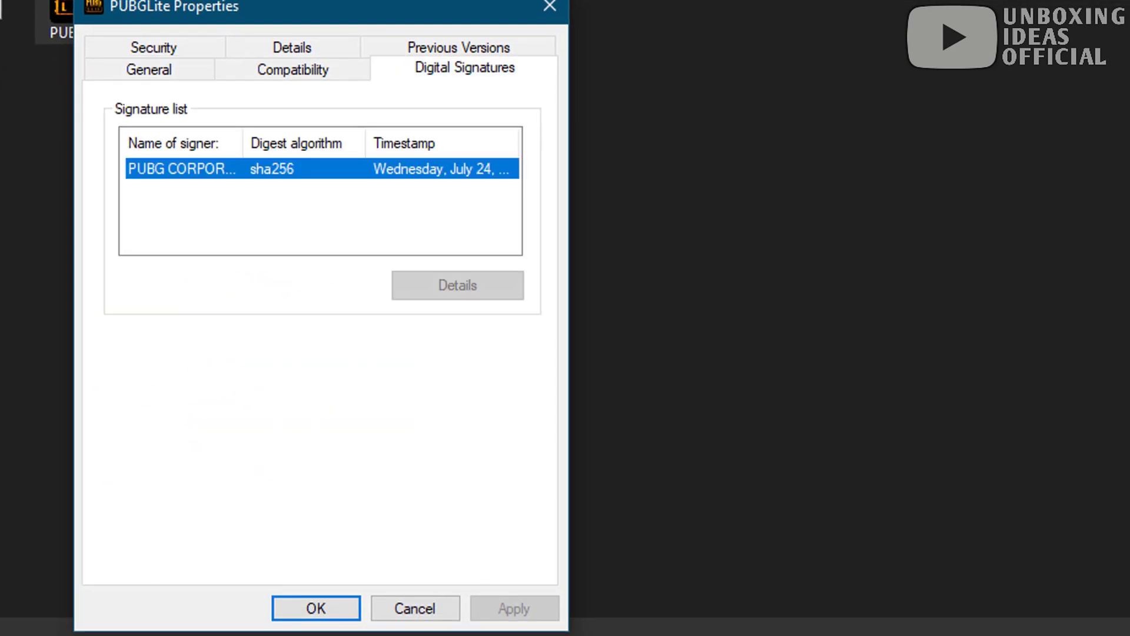
{"action": "left_click_drag", "start_coordinate": [243, 143], "coordinate": [294, 143]}
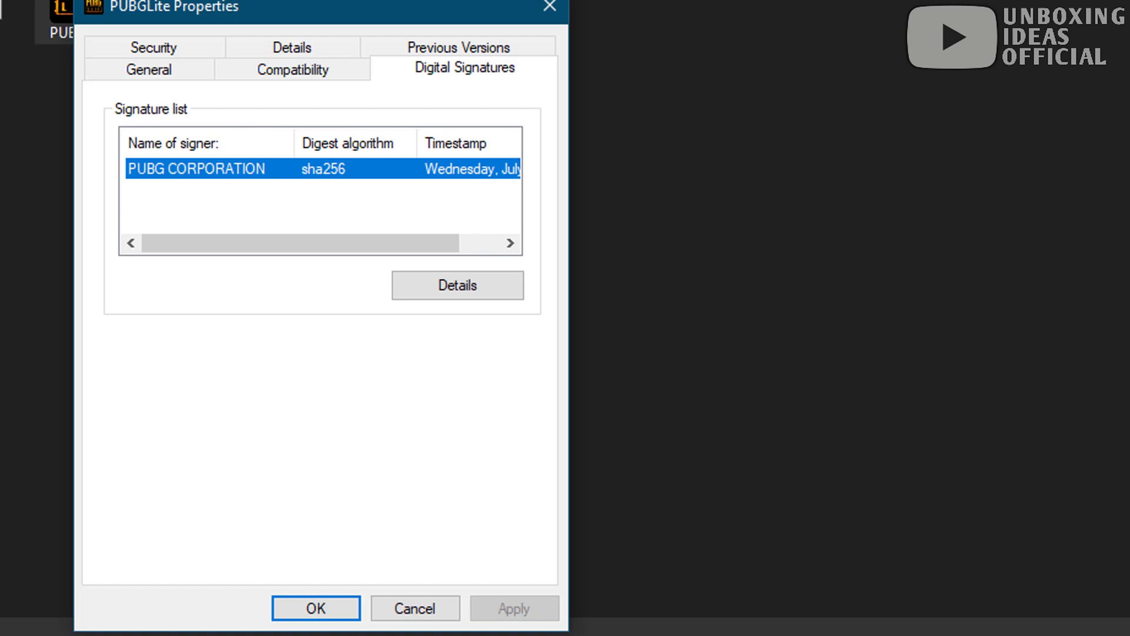
{"action": "left_click", "coordinate": [457, 285]}
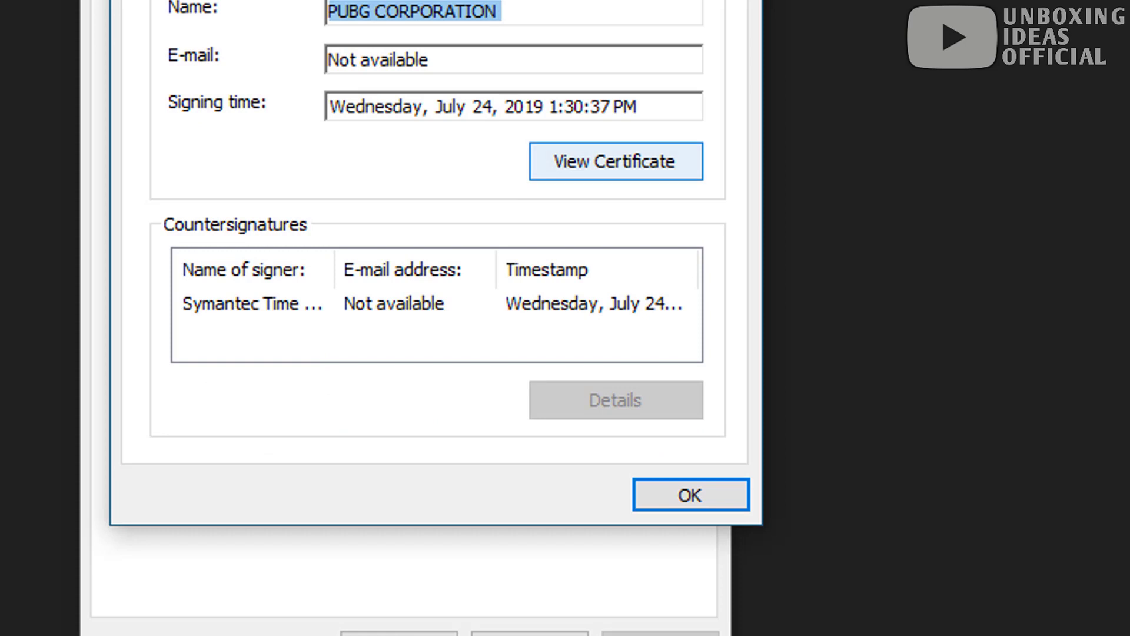
{"action": "left_click", "coordinate": [616, 161]}
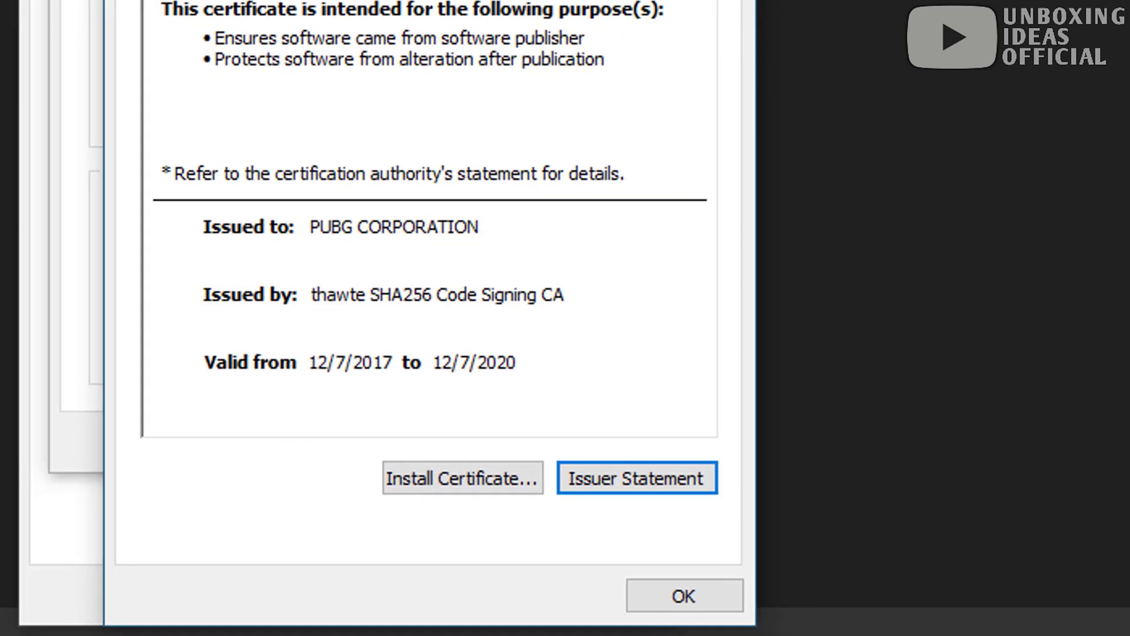
{"action": "left_click_drag", "start_coordinate": [430, 0], "coordinate": [405, 0]}
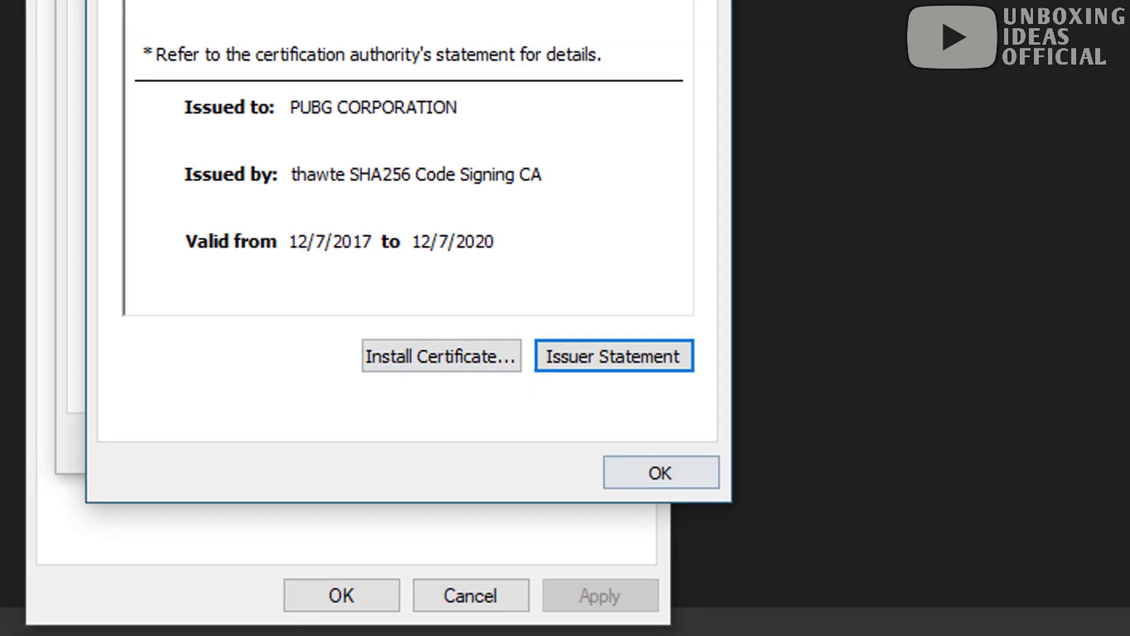
- Close the certificate, signature details and PUBGLite properties, then close the Client folder window and refresh the desktop
{"action": "left_click", "coordinate": [661, 471]}
{"action": "left_click", "coordinate": [681, 507]}
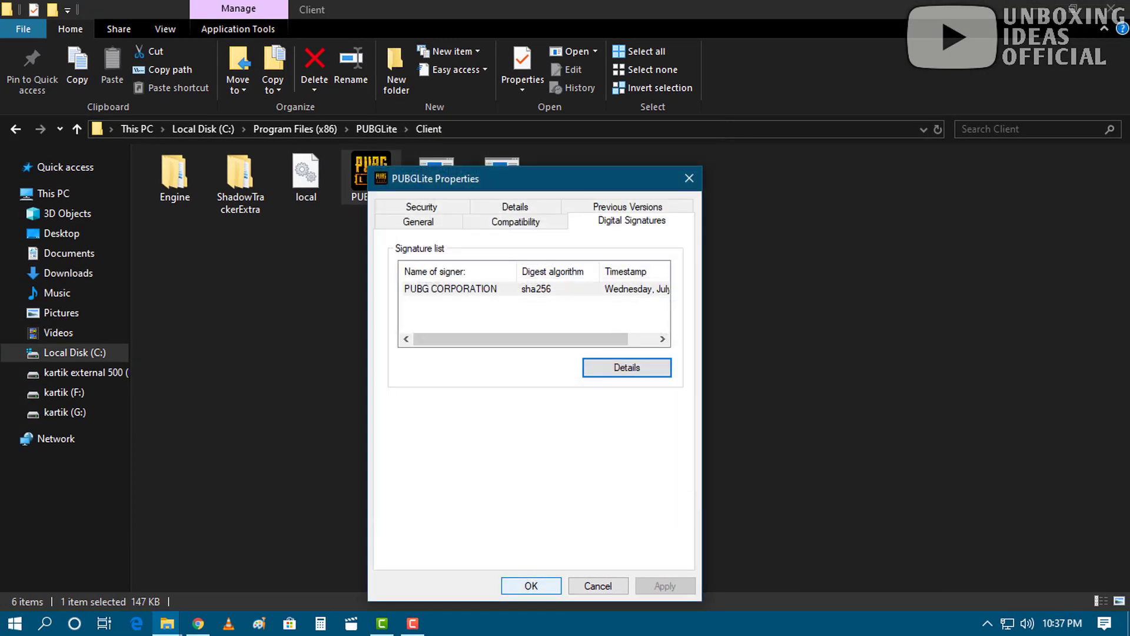
{"action": "left_click", "coordinate": [531, 585]}
{"action": "left_click", "coordinate": [538, 459]}
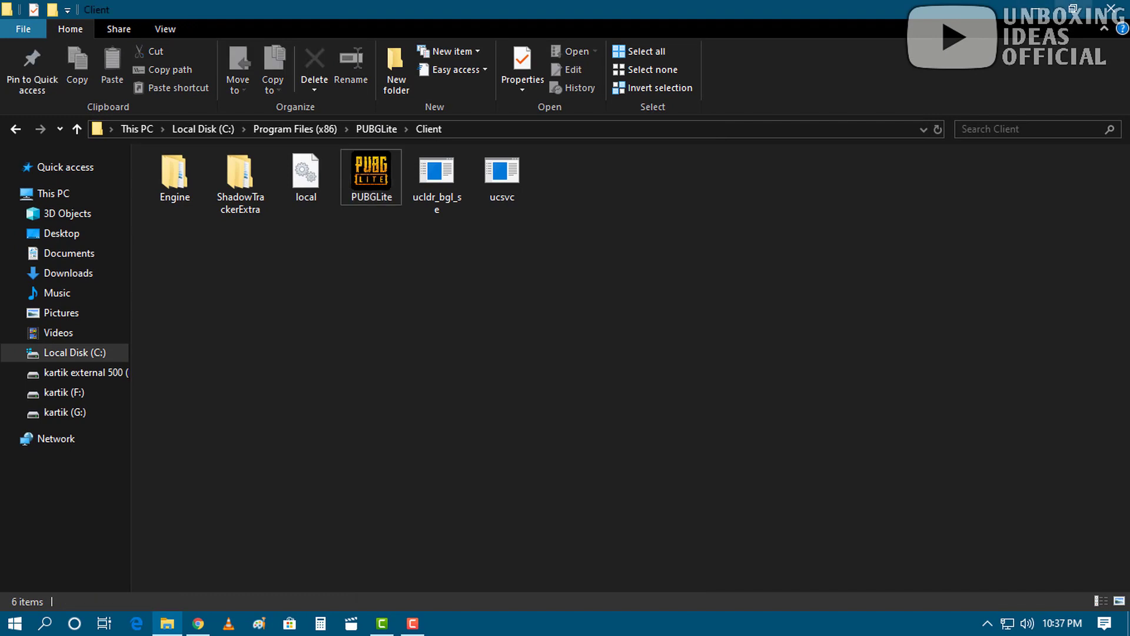
{"action": "left_click", "coordinate": [1111, 8]}
{"action": "right_click", "coordinate": [336, 233]}
{"action": "left_click", "coordinate": [377, 280]}
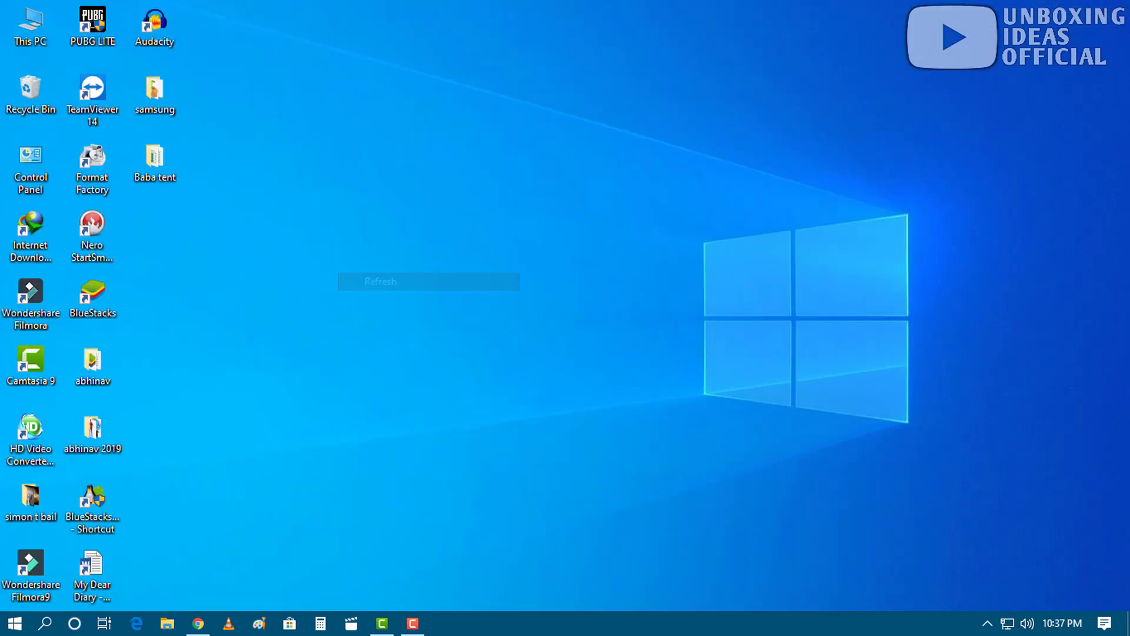
- Open the Windows display settings from the desktop and go to the Graphics settings page
{"action": "right_click", "coordinate": [450, 195]}
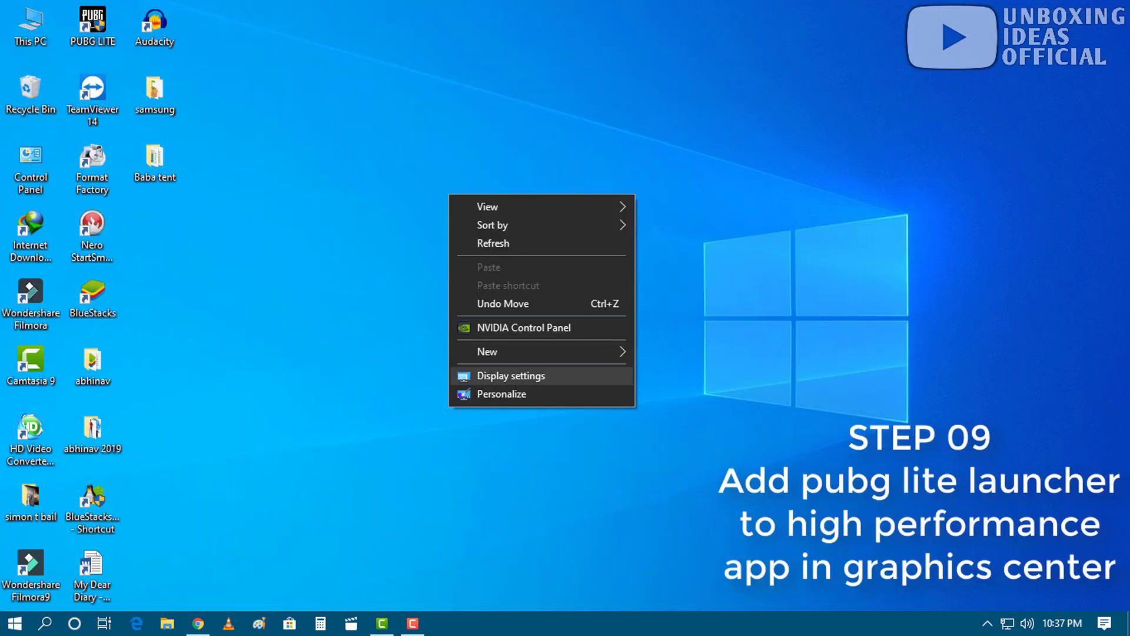
{"action": "left_click", "coordinate": [511, 375]}
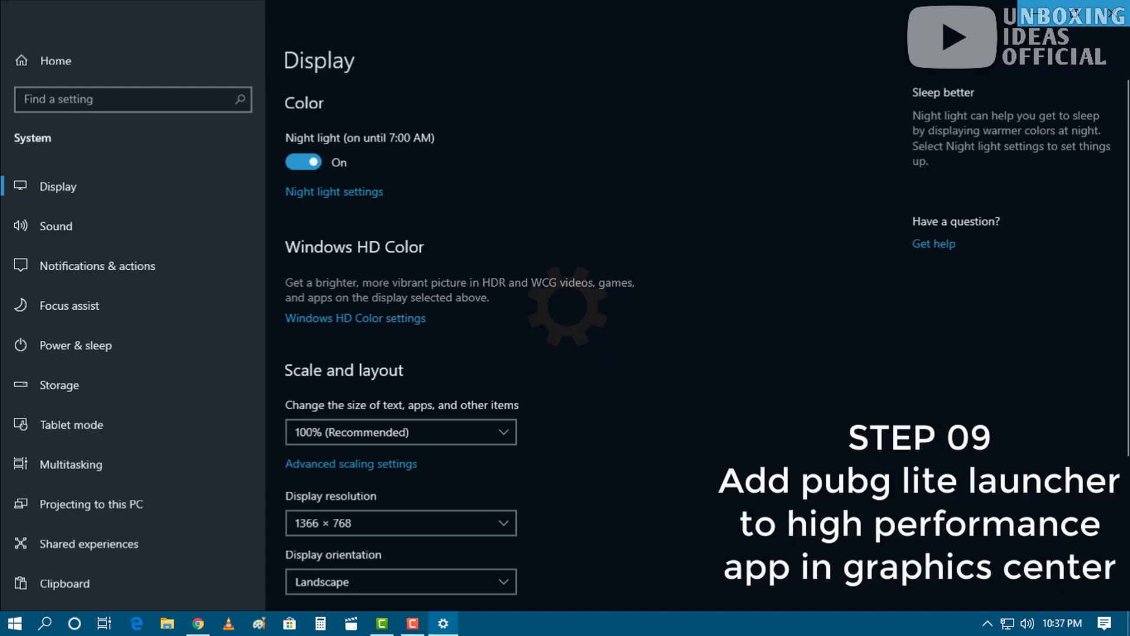
{"action": "scroll", "coordinate": [694, 318], "scroll_direction": "down", "scroll_amount": 3}
{"action": "scroll", "coordinate": [695, 318], "scroll_direction": "down", "scroll_amount": 2}
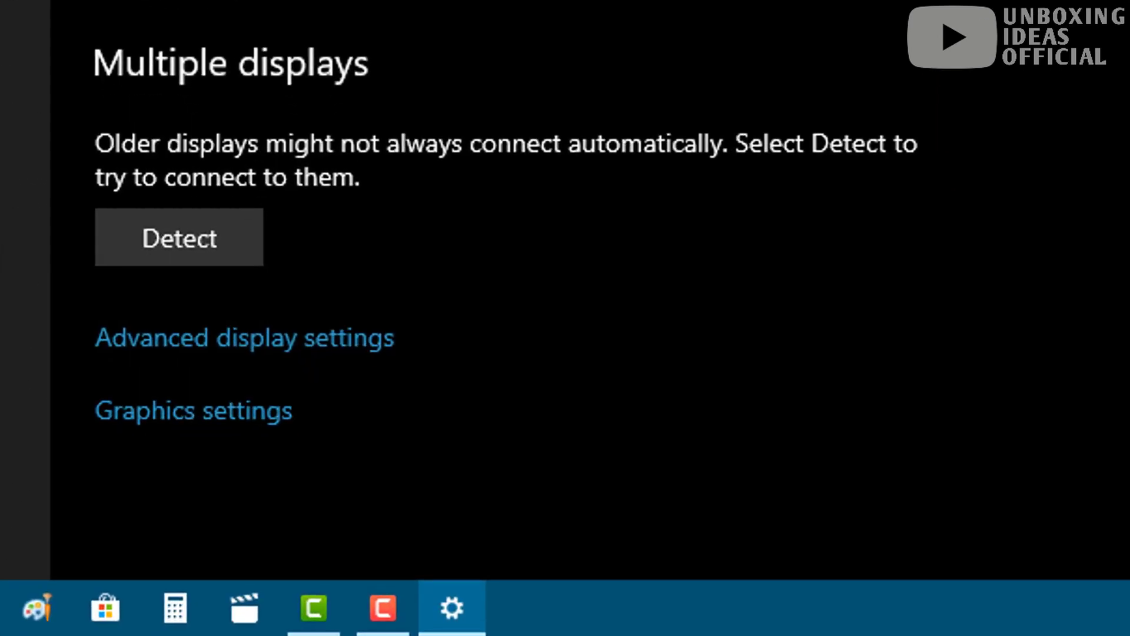
{"action": "left_click", "coordinate": [193, 410]}
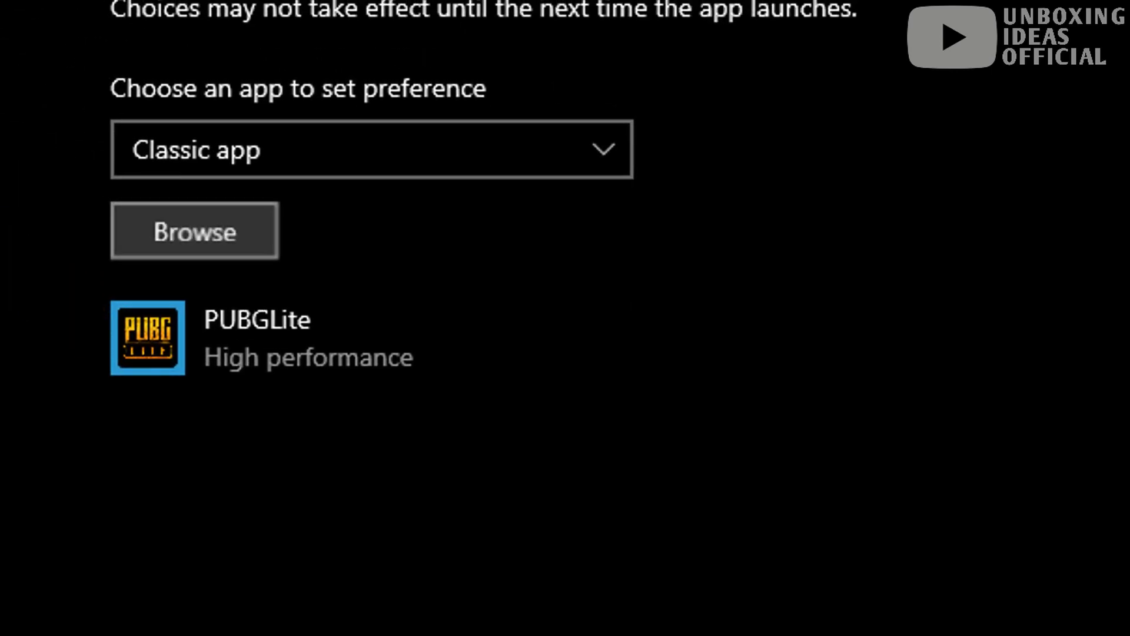
- Browse for a classic app and choose PUBGLite in Program Files (x86)\PUBGLite\Client on drive C:
{"action": "left_click", "coordinate": [194, 231]}
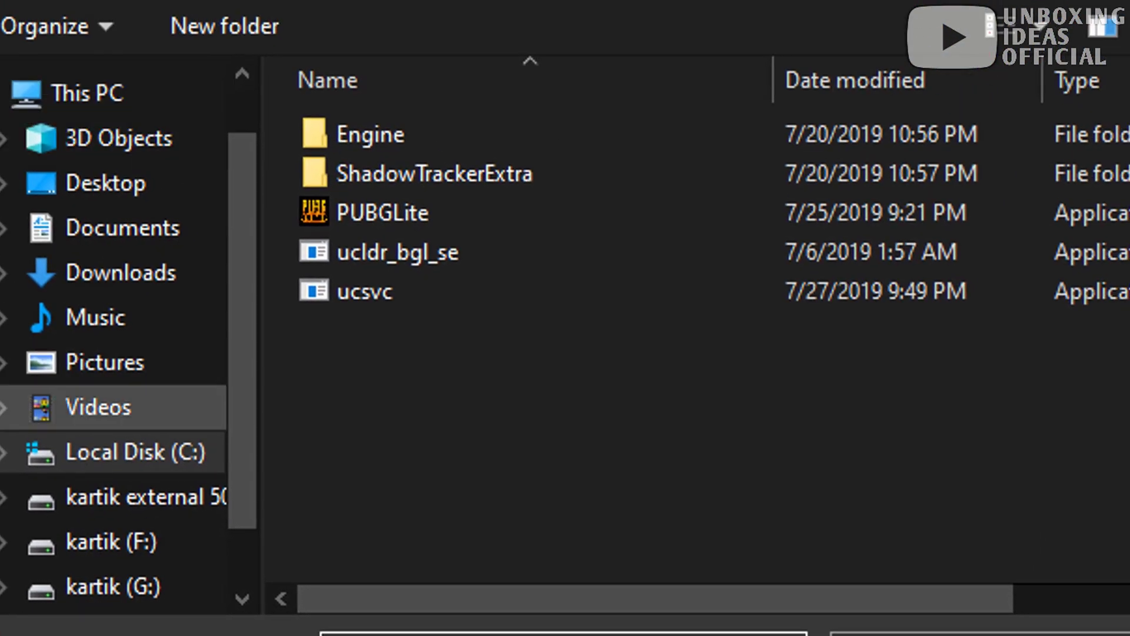
{"action": "left_click", "coordinate": [218, 255]}
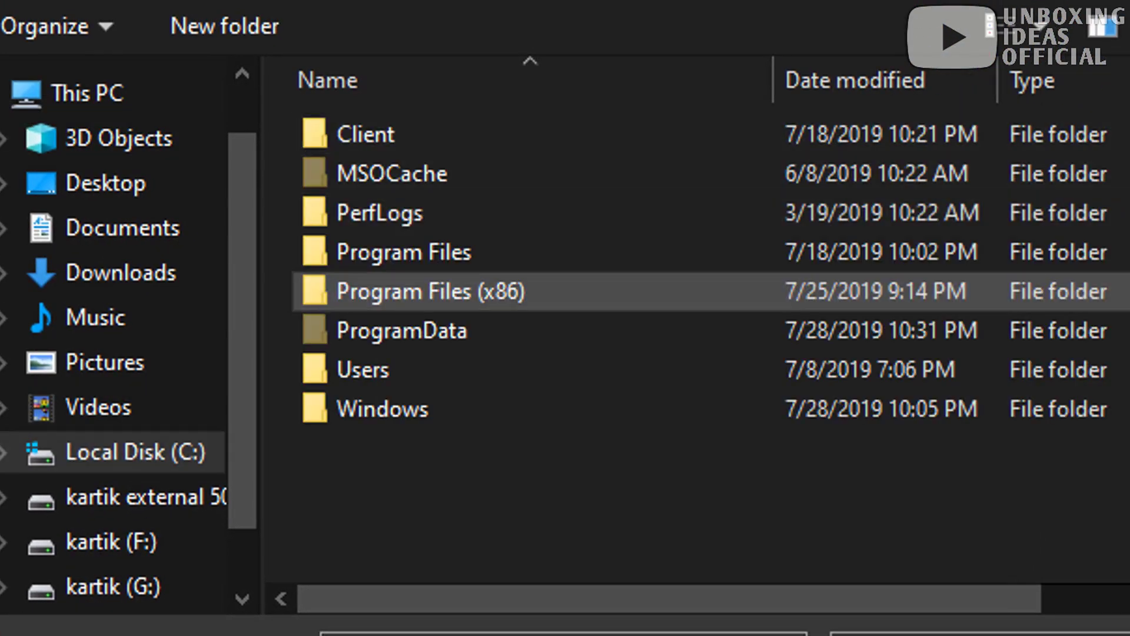
{"action": "double_click", "coordinate": [430, 291]}
{"action": "scroll", "coordinate": [377, 365], "scroll_direction": "down", "scroll_amount": 3}
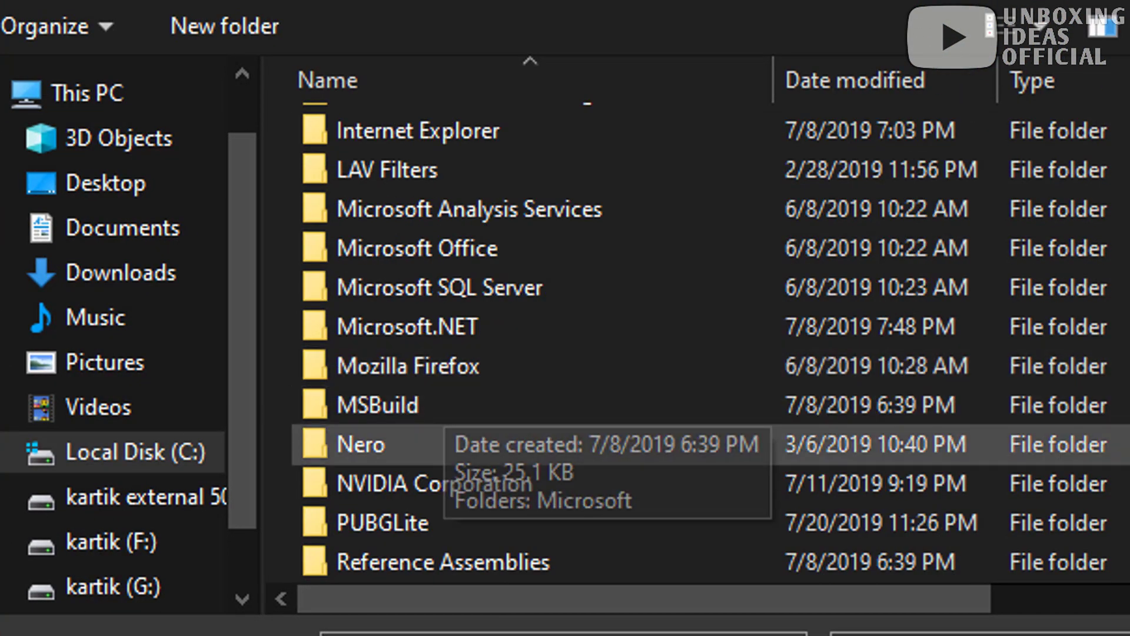
{"action": "double_click", "coordinate": [377, 449]}
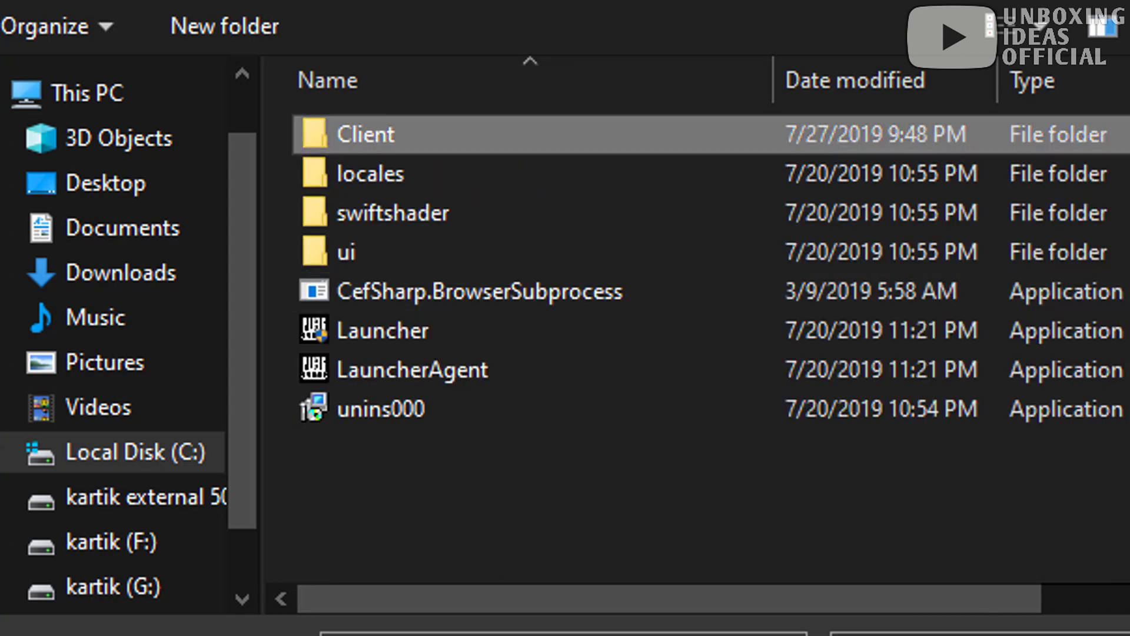
{"action": "double_click", "coordinate": [365, 134]}
{"action": "left_click", "coordinate": [383, 212]}
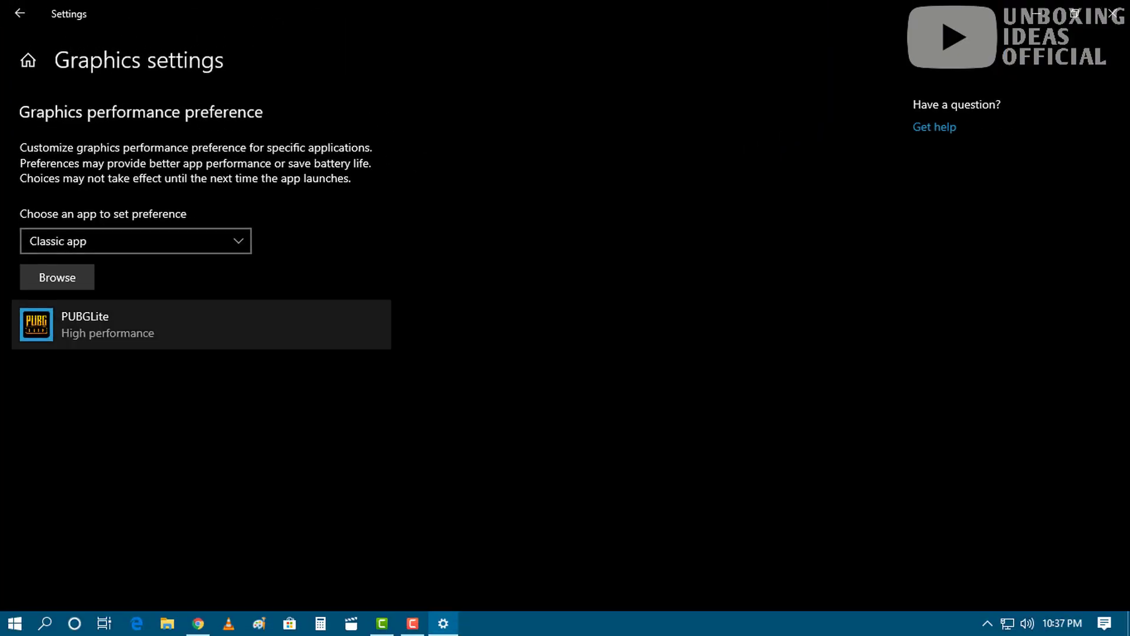
- Open the graphics options of the listed PUBGLite app and set its graphics preference to System default
{"action": "left_click", "coordinate": [202, 324]}
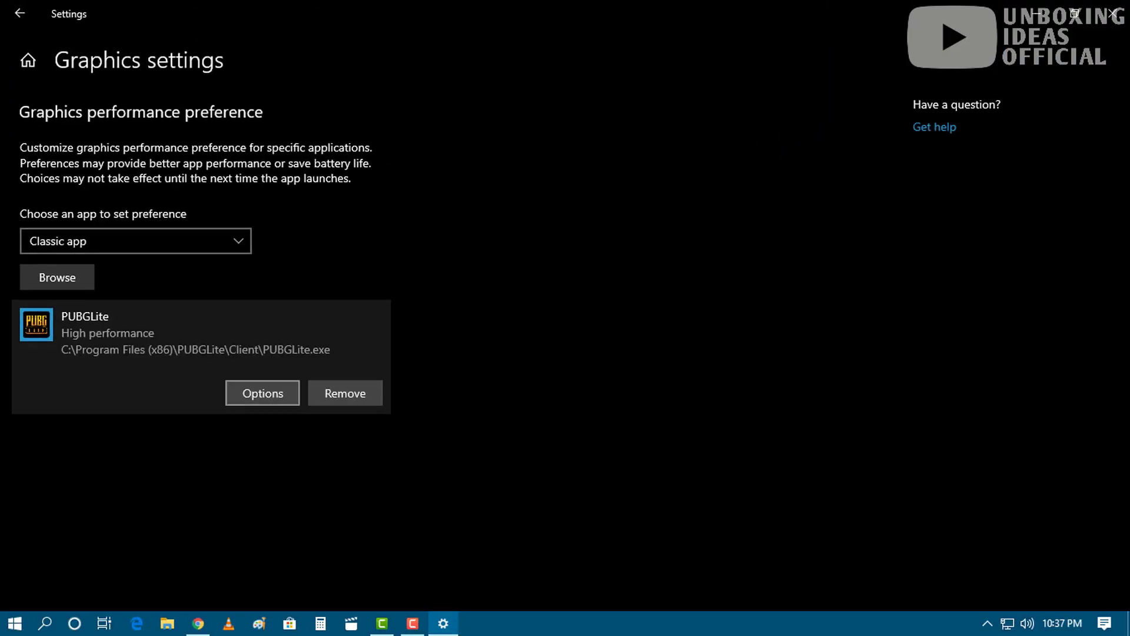
{"action": "left_click", "coordinate": [262, 393]}
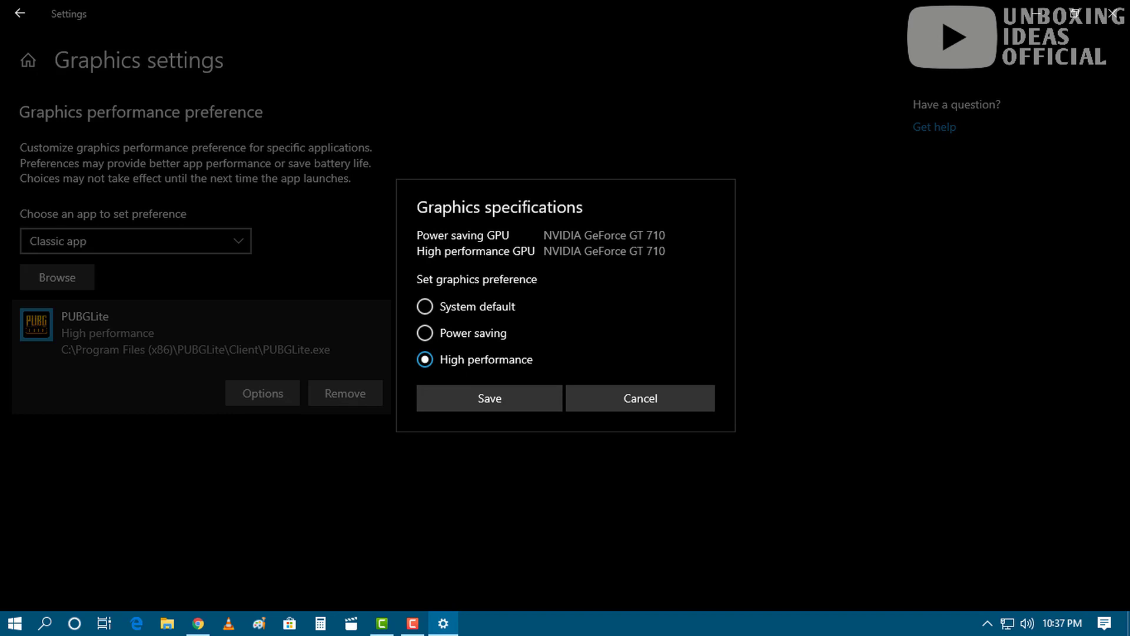
{"action": "key", "text": "Tab"}
{"action": "key", "text": "Tab"}
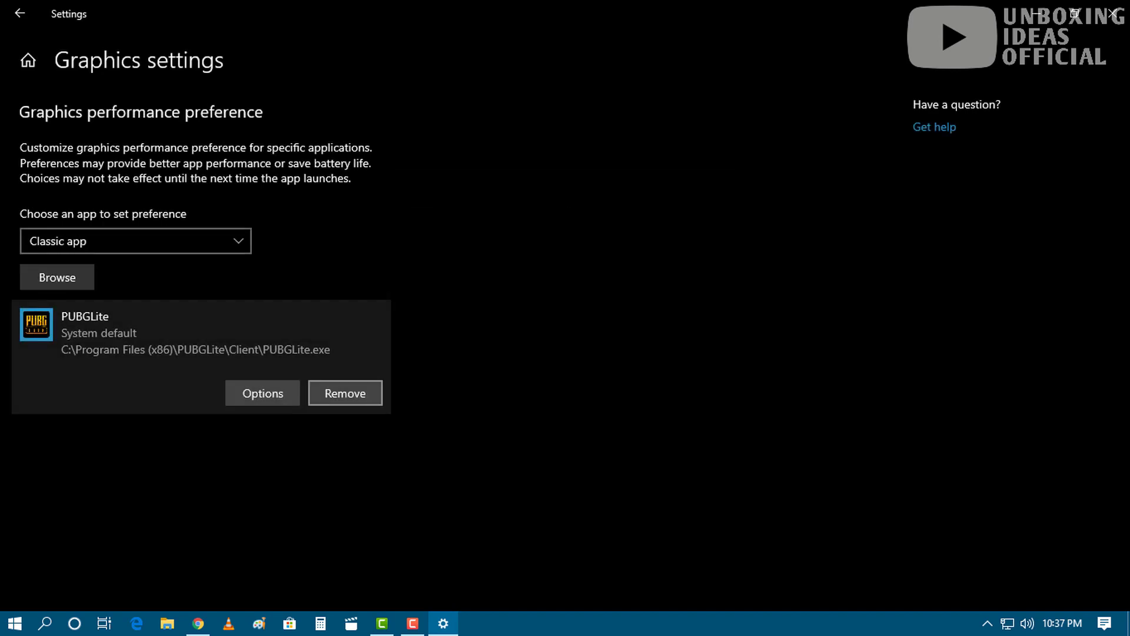
- Close the Settings window and refresh the desktop twice
{"action": "left_click", "coordinate": [1113, 13]}
{"action": "right_click", "coordinate": [493, 242]}
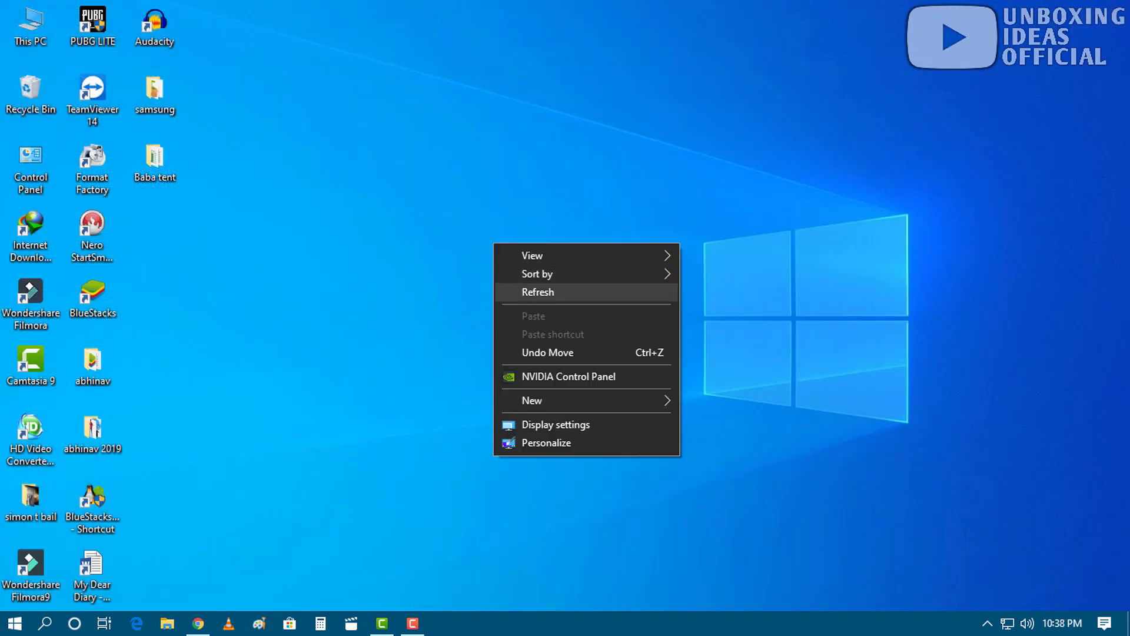
{"action": "left_click", "coordinate": [526, 293]}
{"action": "right_click", "coordinate": [478, 278]}
{"action": "left_click", "coordinate": [515, 327]}
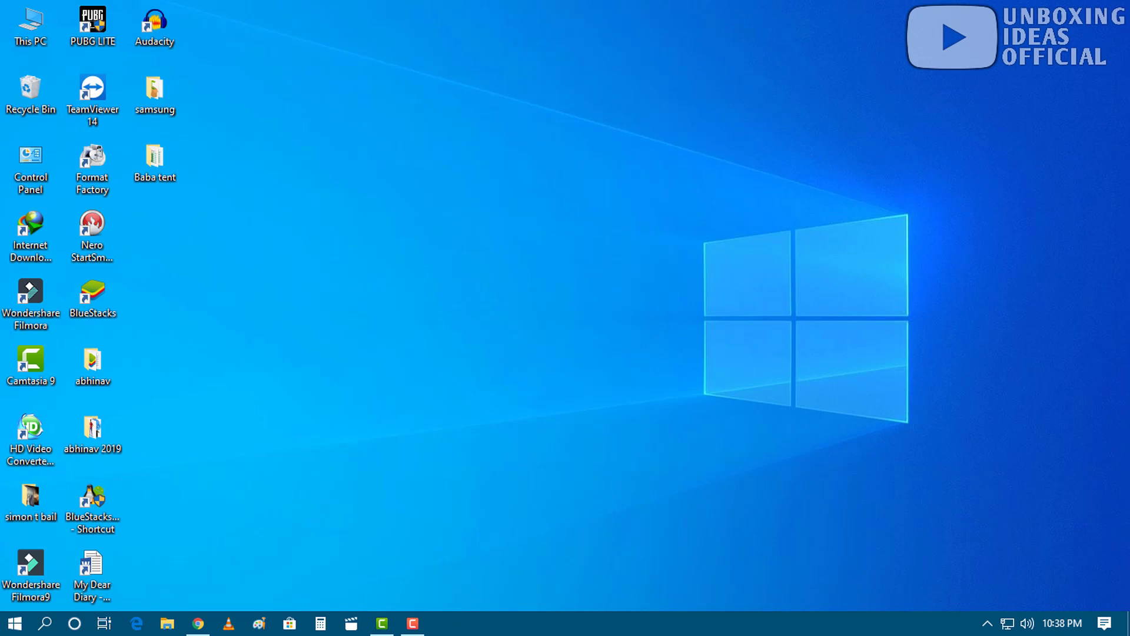
- In NVIDIA Control Panel, allow access to the GPU performance counters to all users, and apply and keep the change
{"action": "right_click", "coordinate": [521, 106]}
{"action": "left_click", "coordinate": [589, 239]}
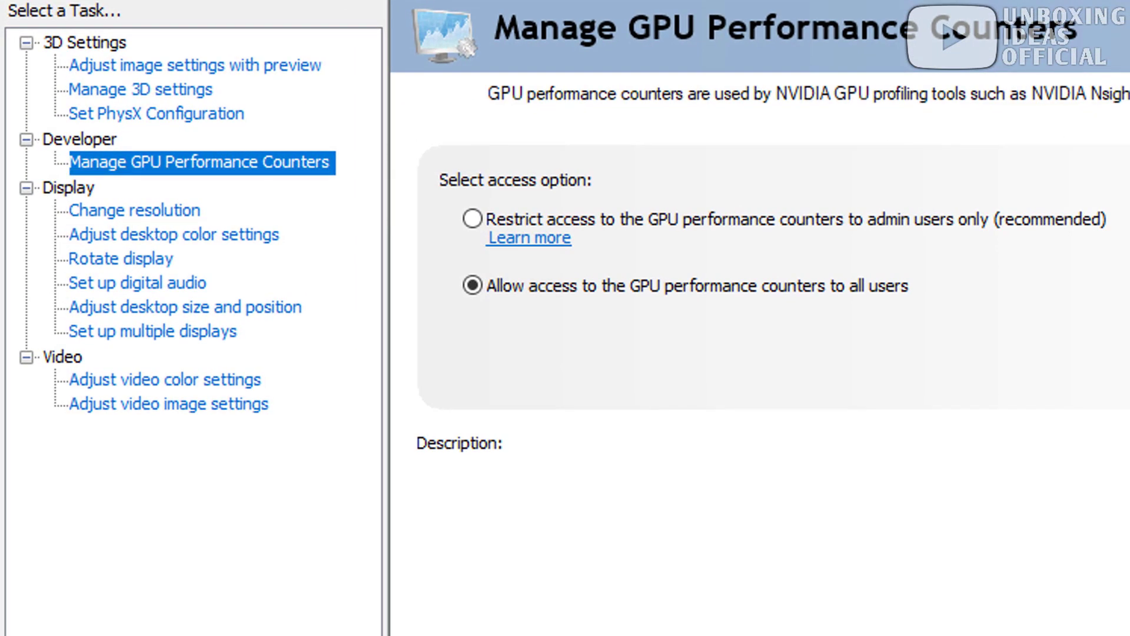
{"action": "mouse_move", "coordinate": [473, 286]}
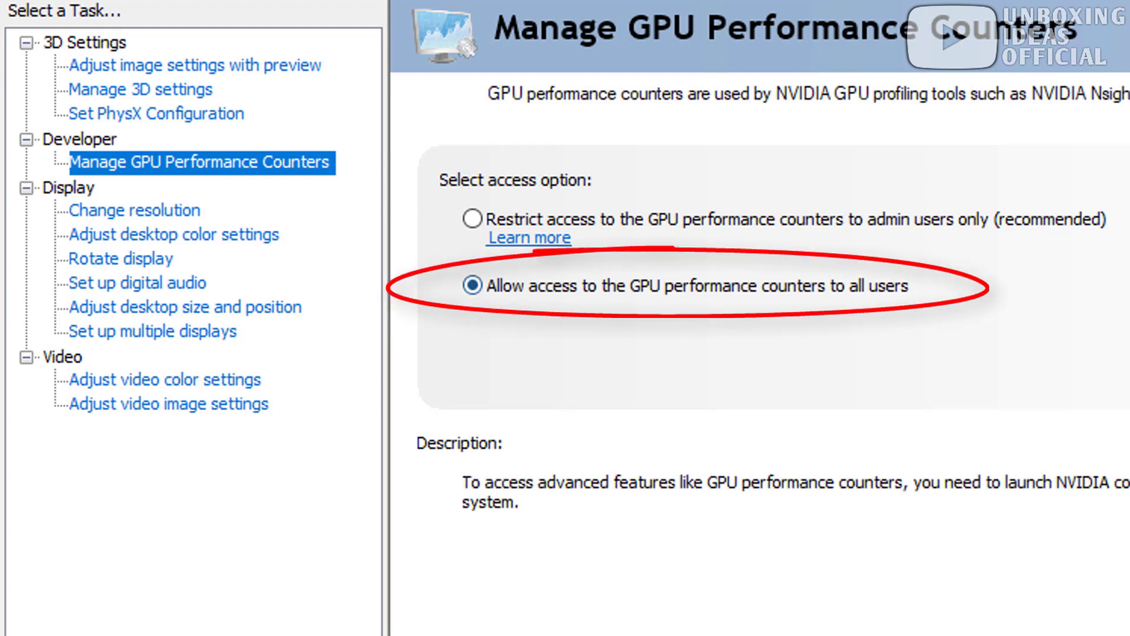
{"action": "left_click", "coordinate": [473, 219]}
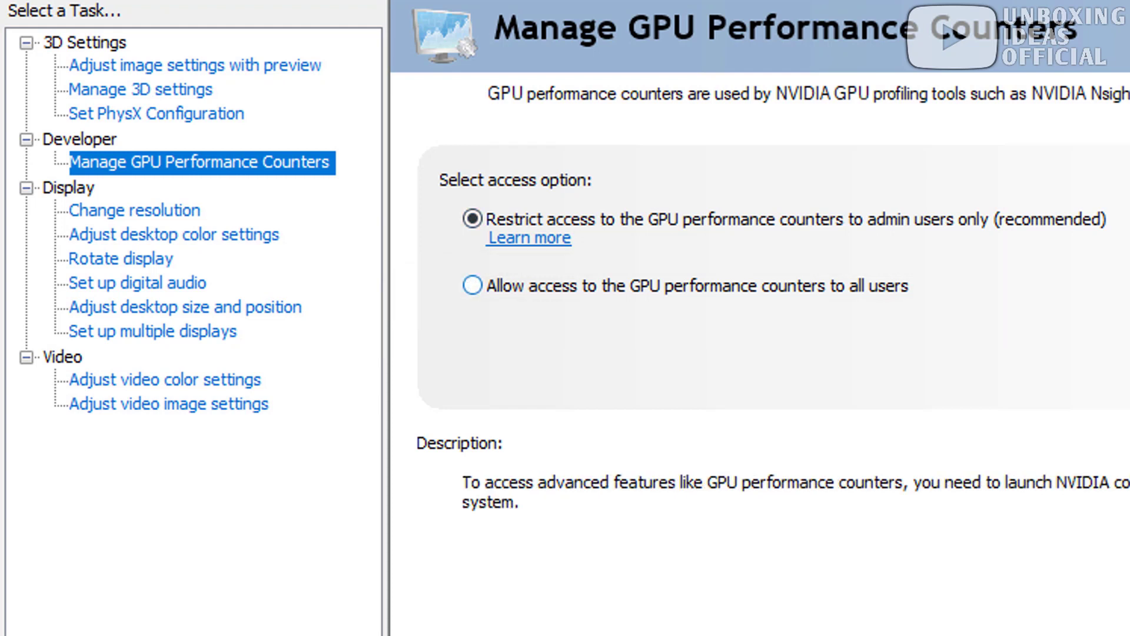
{"action": "left_click", "coordinate": [473, 286]}
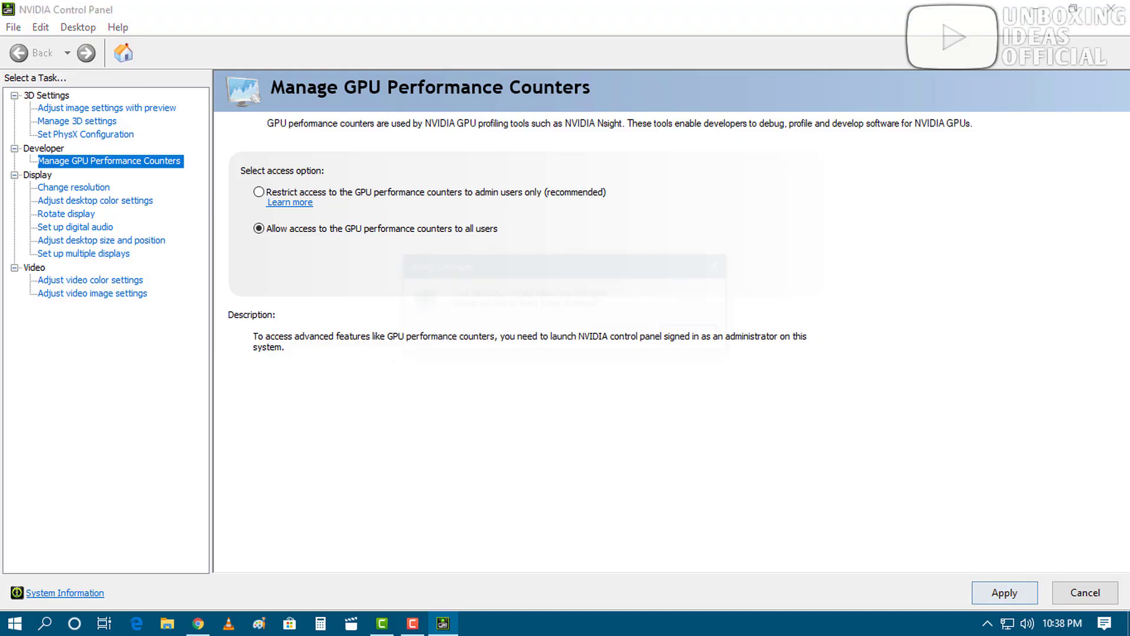
{"action": "left_click", "coordinate": [1004, 592]}
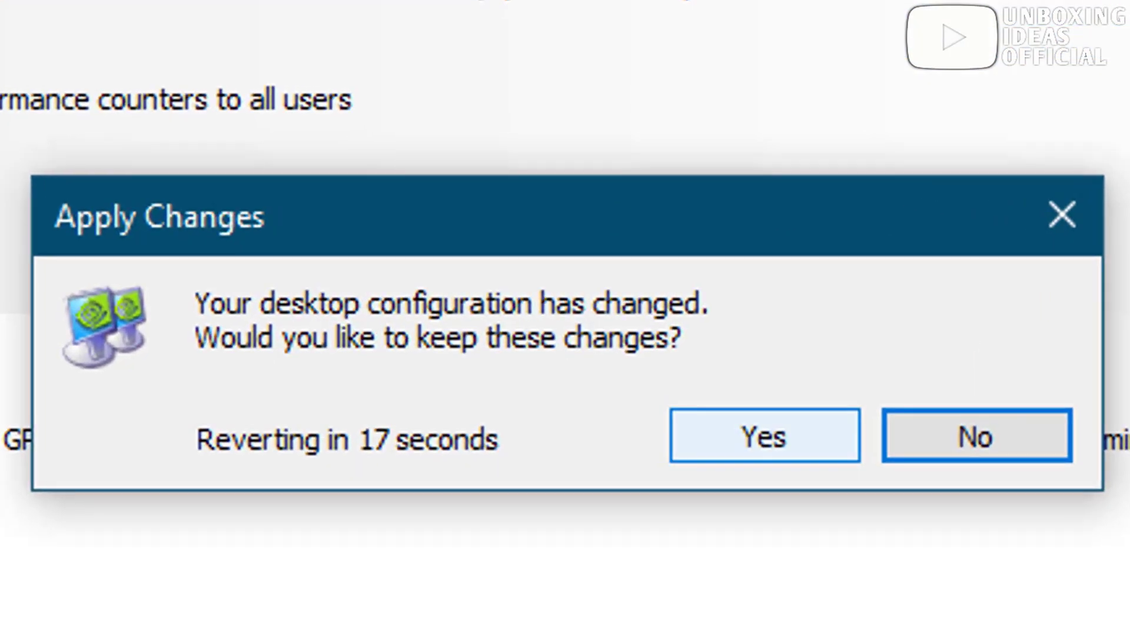
{"action": "left_click", "coordinate": [629, 336]}
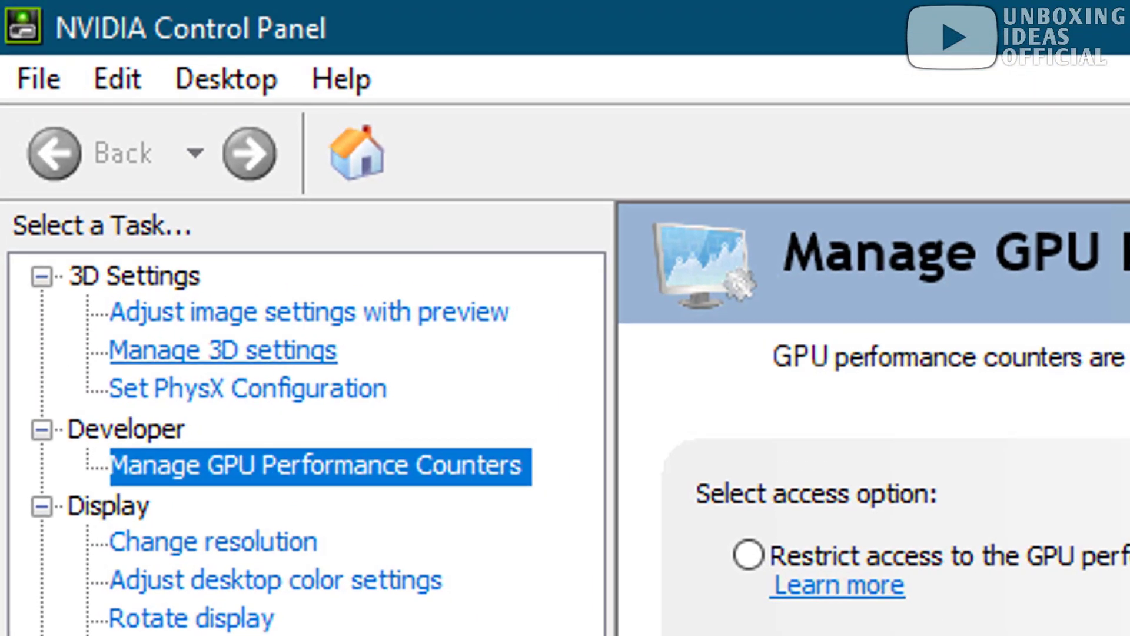
- In the Manage 3D settings, select PUBG Lite among the programs that can be added and cancel the addition
{"action": "left_click", "coordinate": [76, 120]}
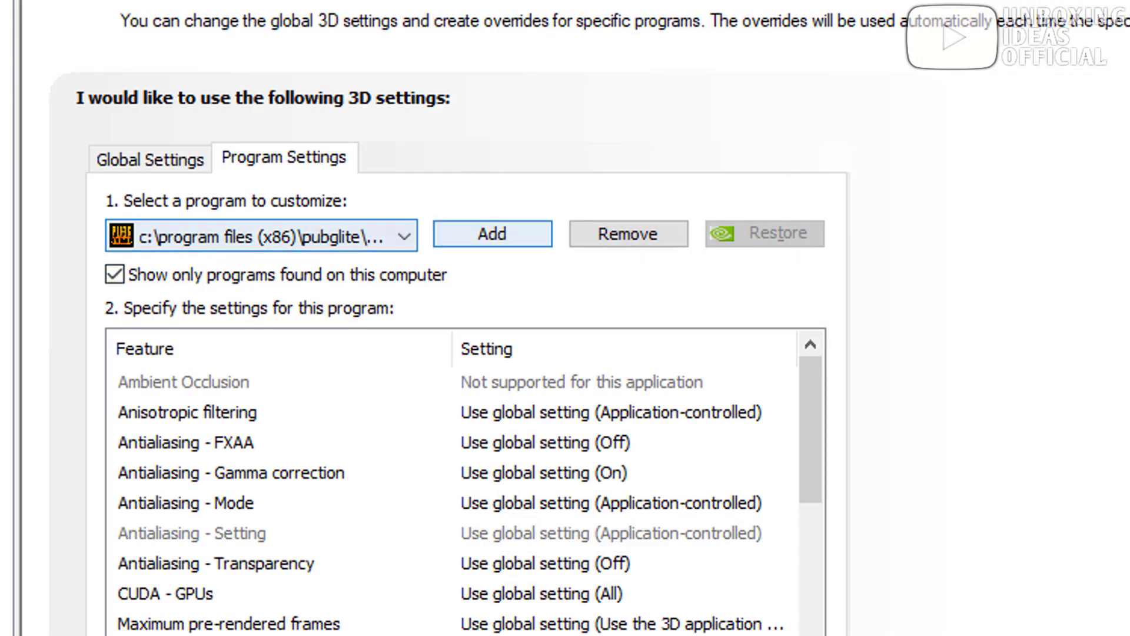
{"action": "left_click", "coordinate": [493, 234]}
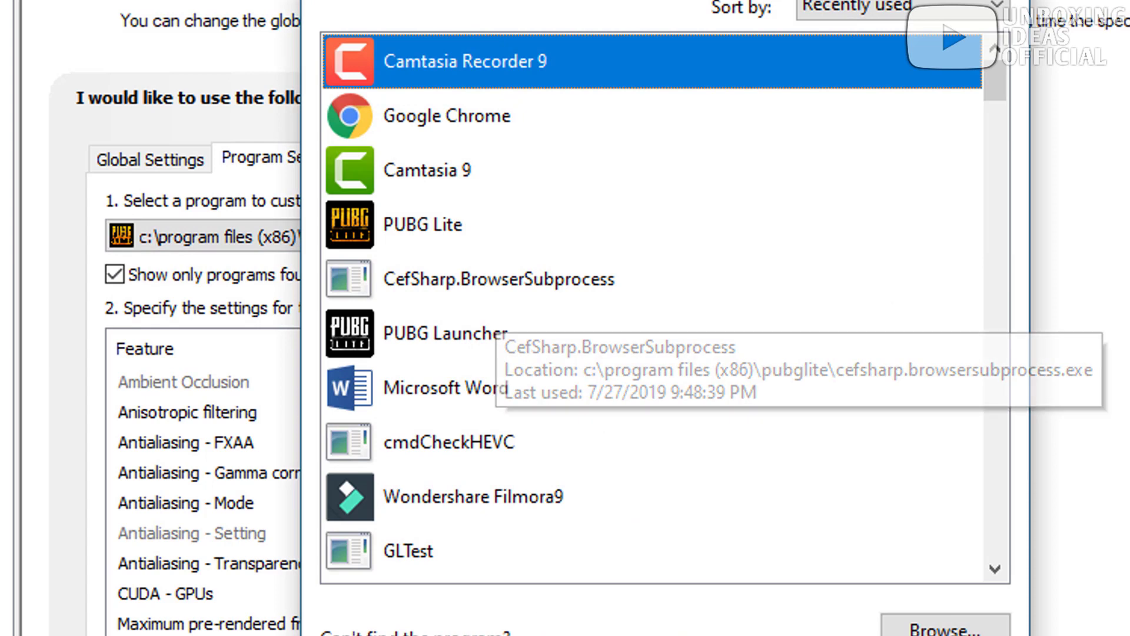
{"action": "left_click", "coordinate": [492, 230]}
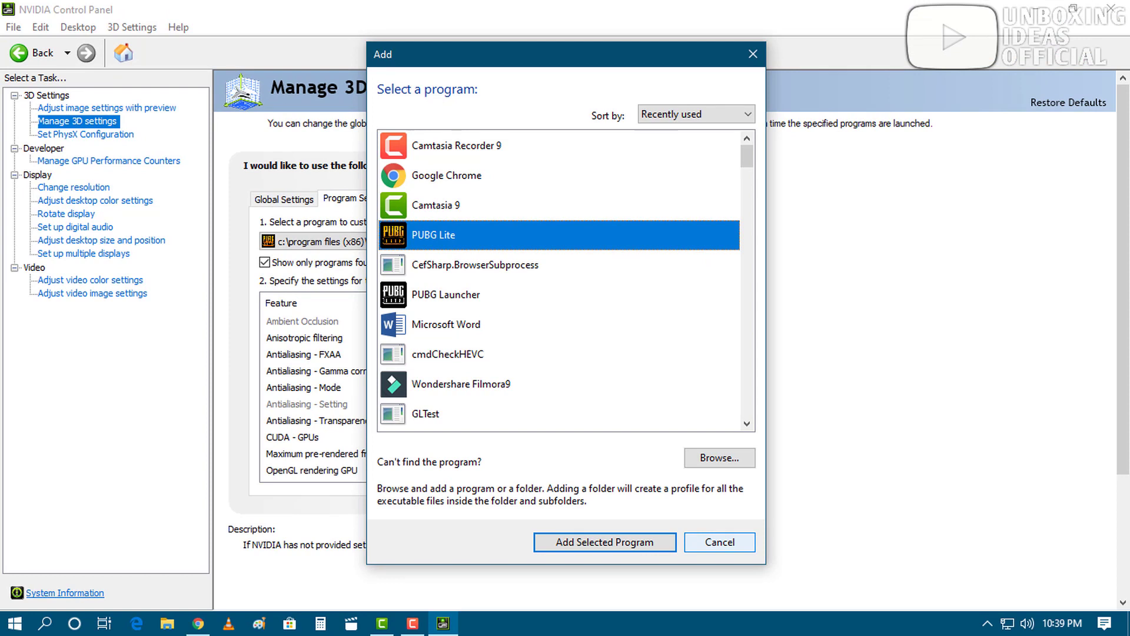
{"action": "left_click", "coordinate": [720, 542]}
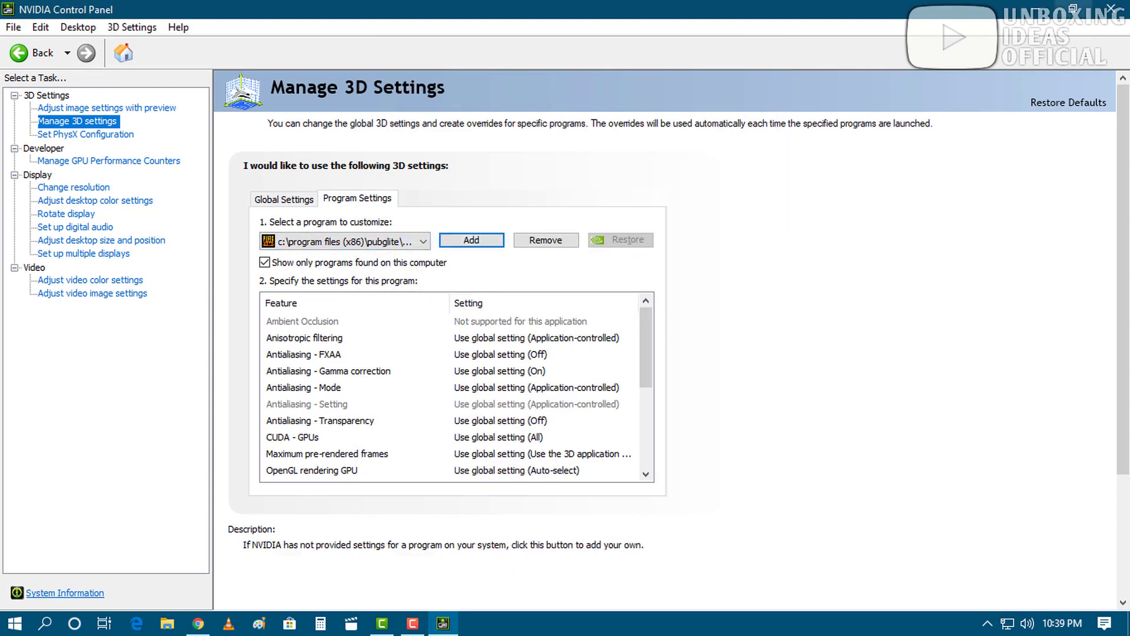
- Close NVIDIA Control Panel and refresh the desktop
{"action": "left_click", "coordinate": [1111, 8]}
{"action": "right_click", "coordinate": [426, 294]}
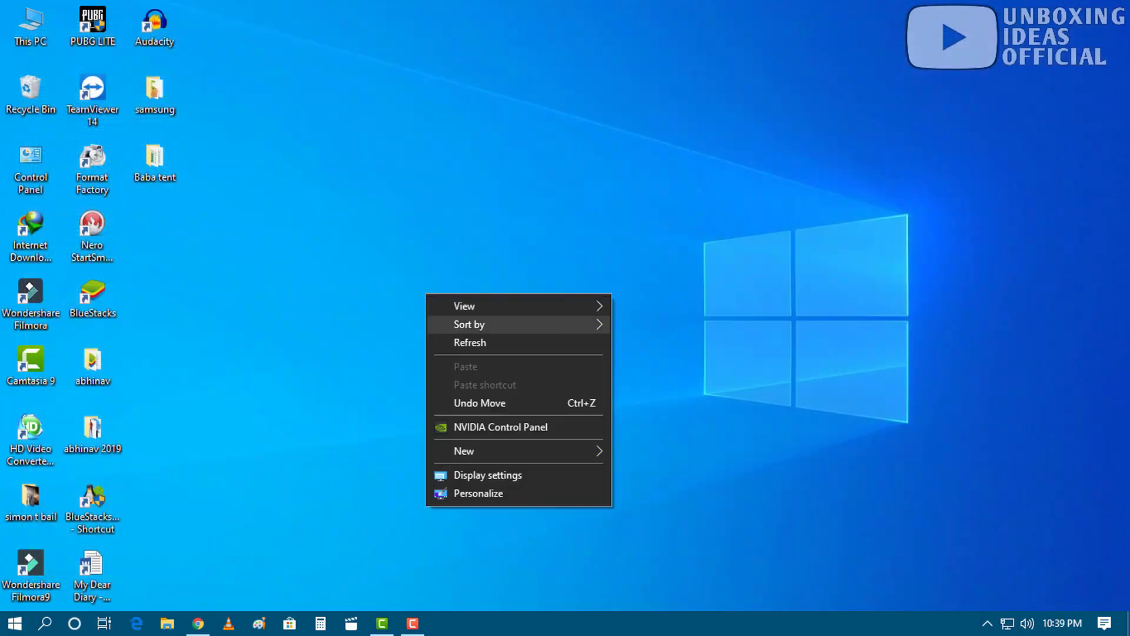
{"action": "left_click", "coordinate": [470, 342]}
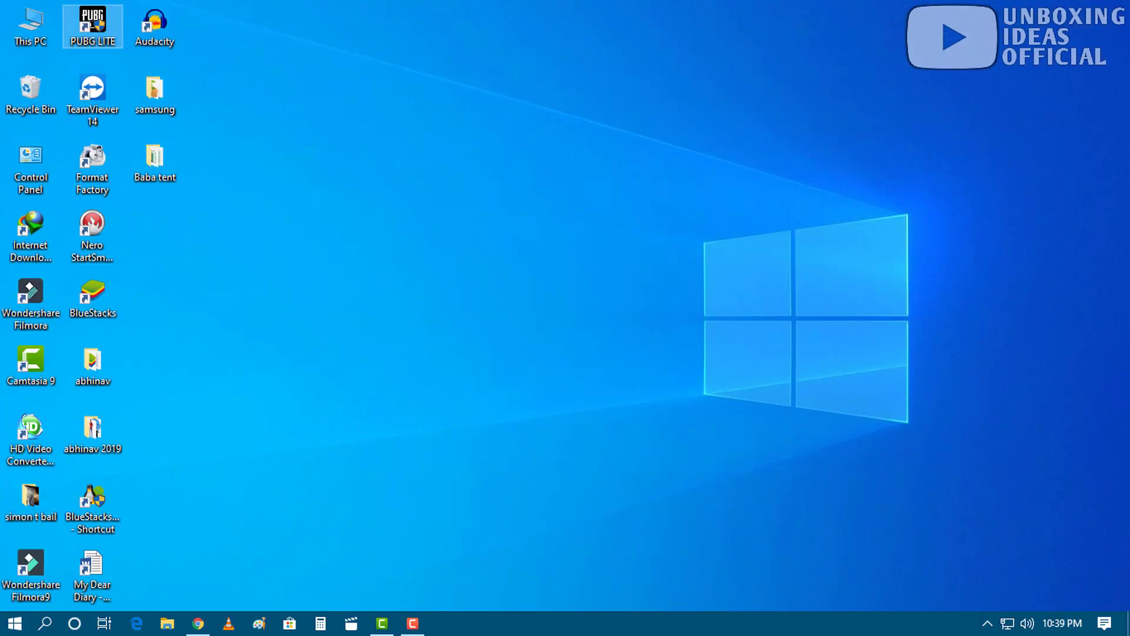